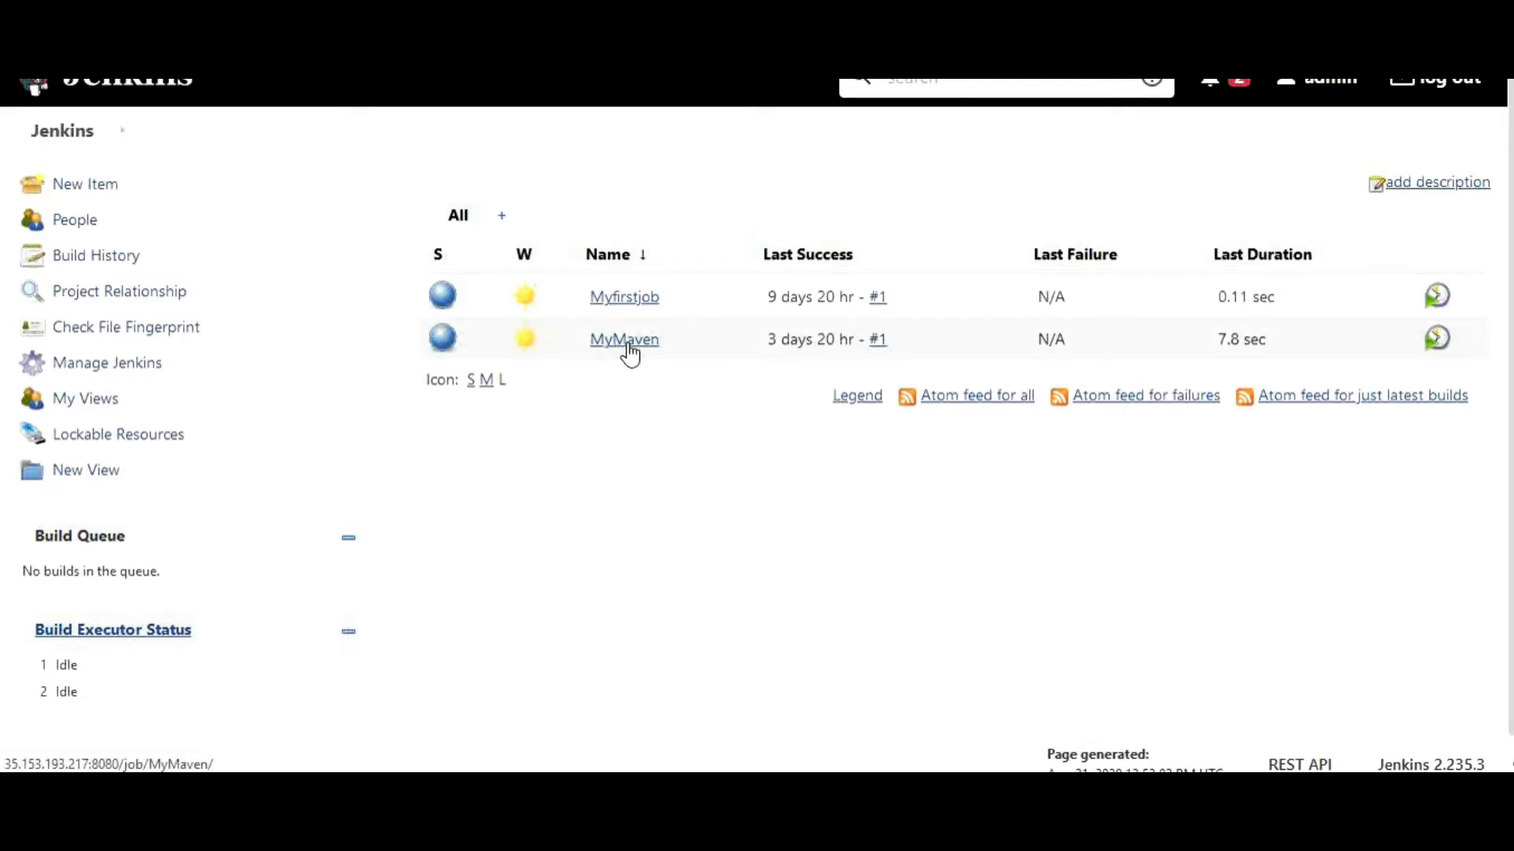
# View the console log of MyMaven's build #1
pyautogui.click(628, 347)
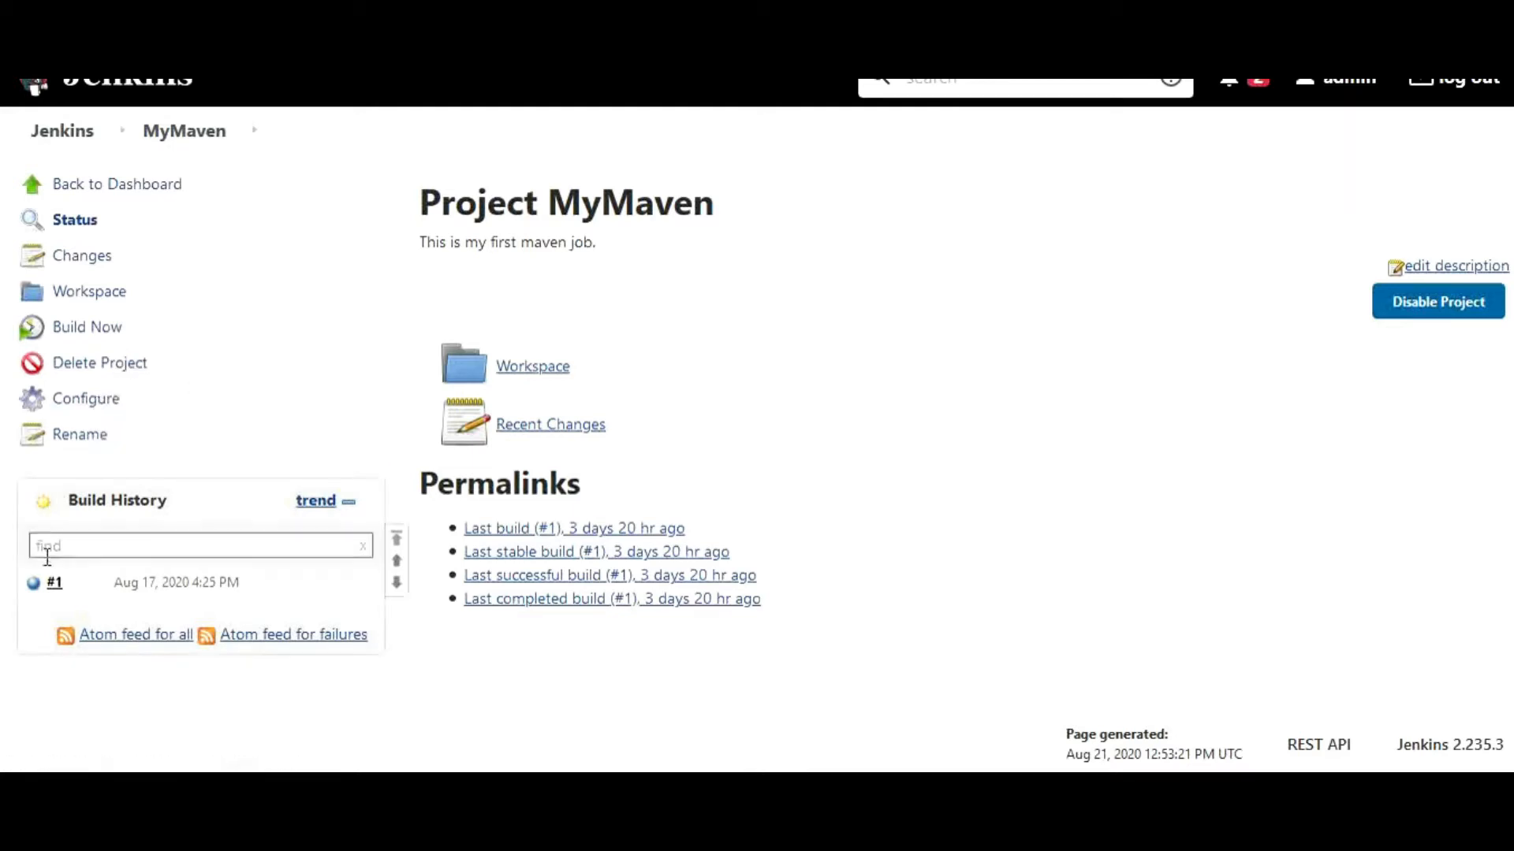
pyautogui.click(54, 586)
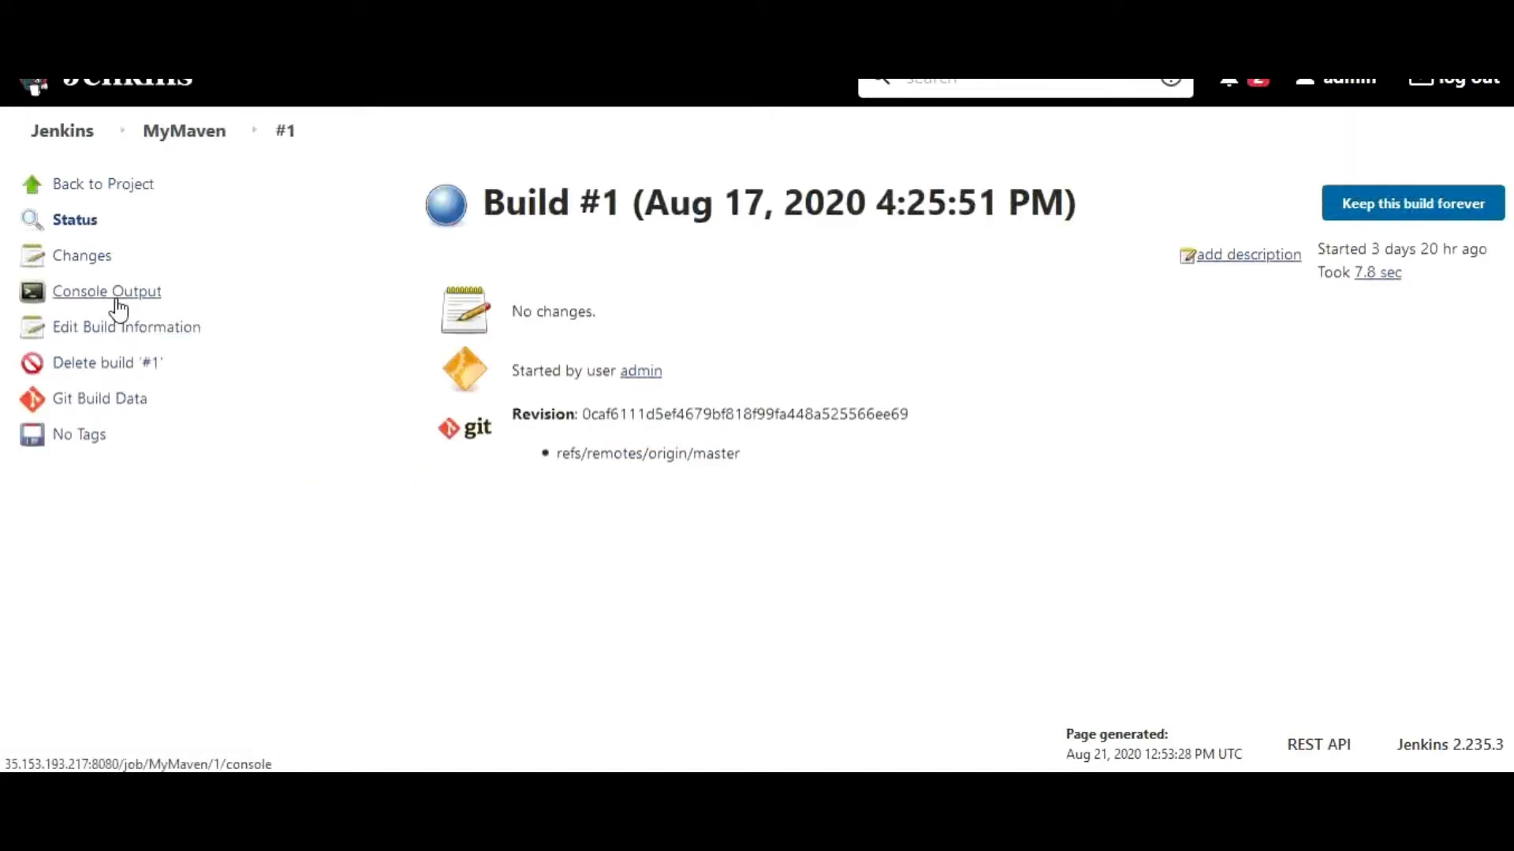
pyautogui.click(119, 307)
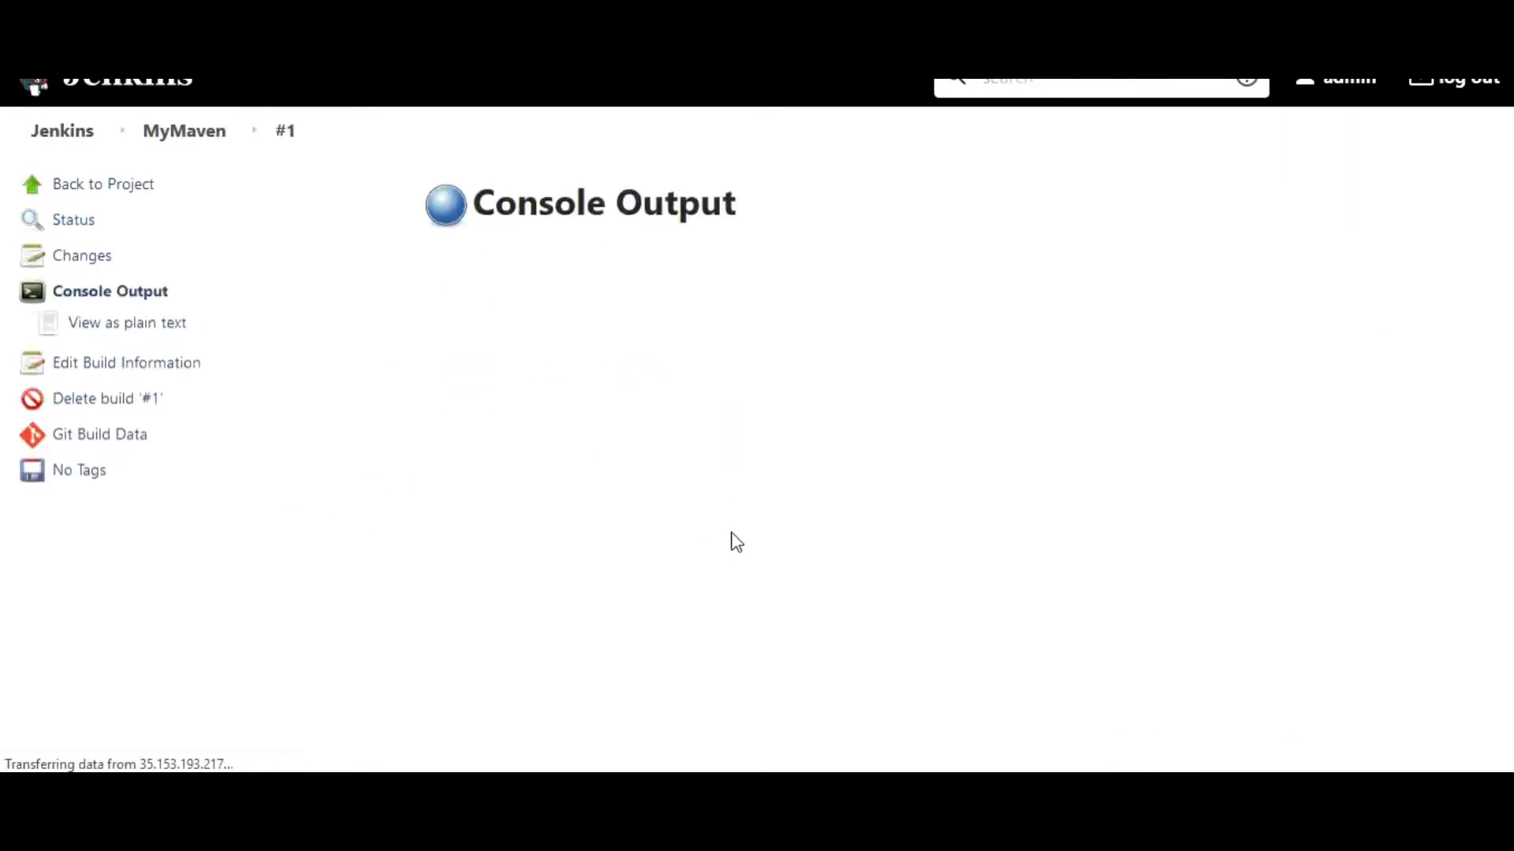
pyautogui.scroll(-15, 581, 588)
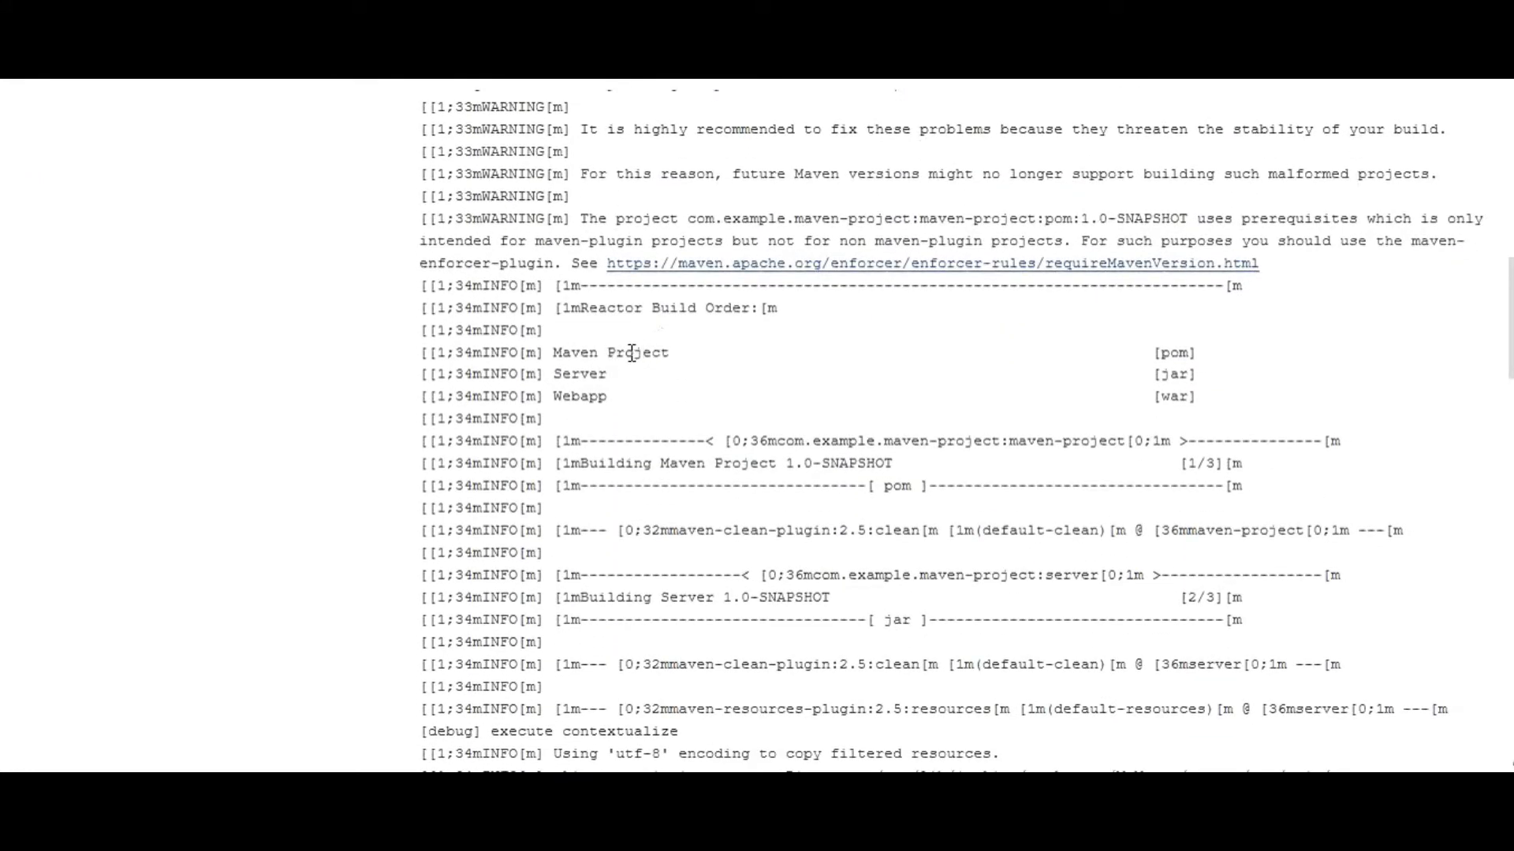
pyautogui.scroll(-12, 650, 390)
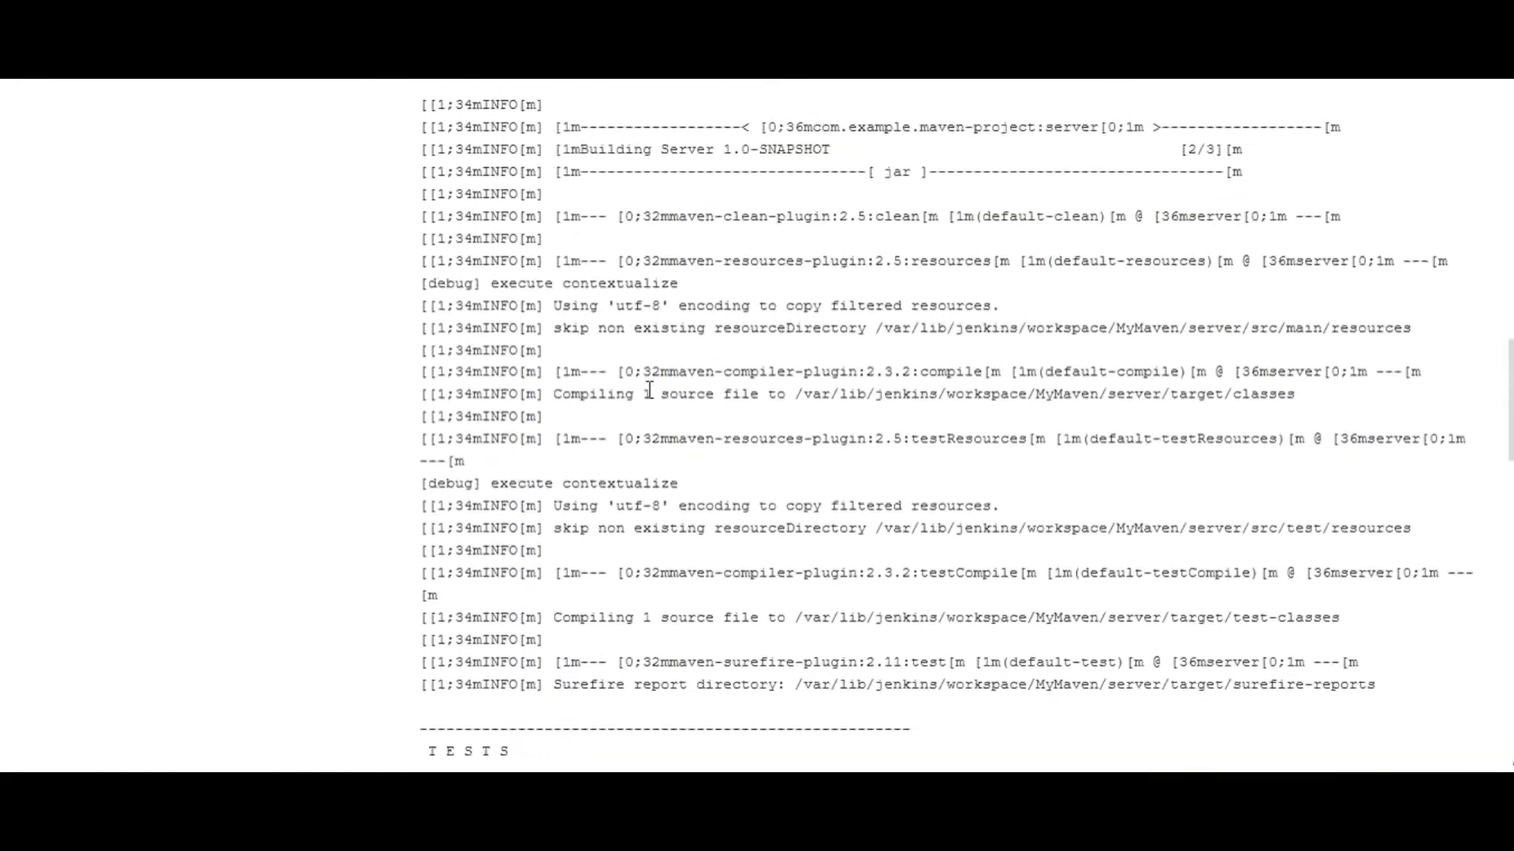
pyautogui.scroll(-15, 652, 398)
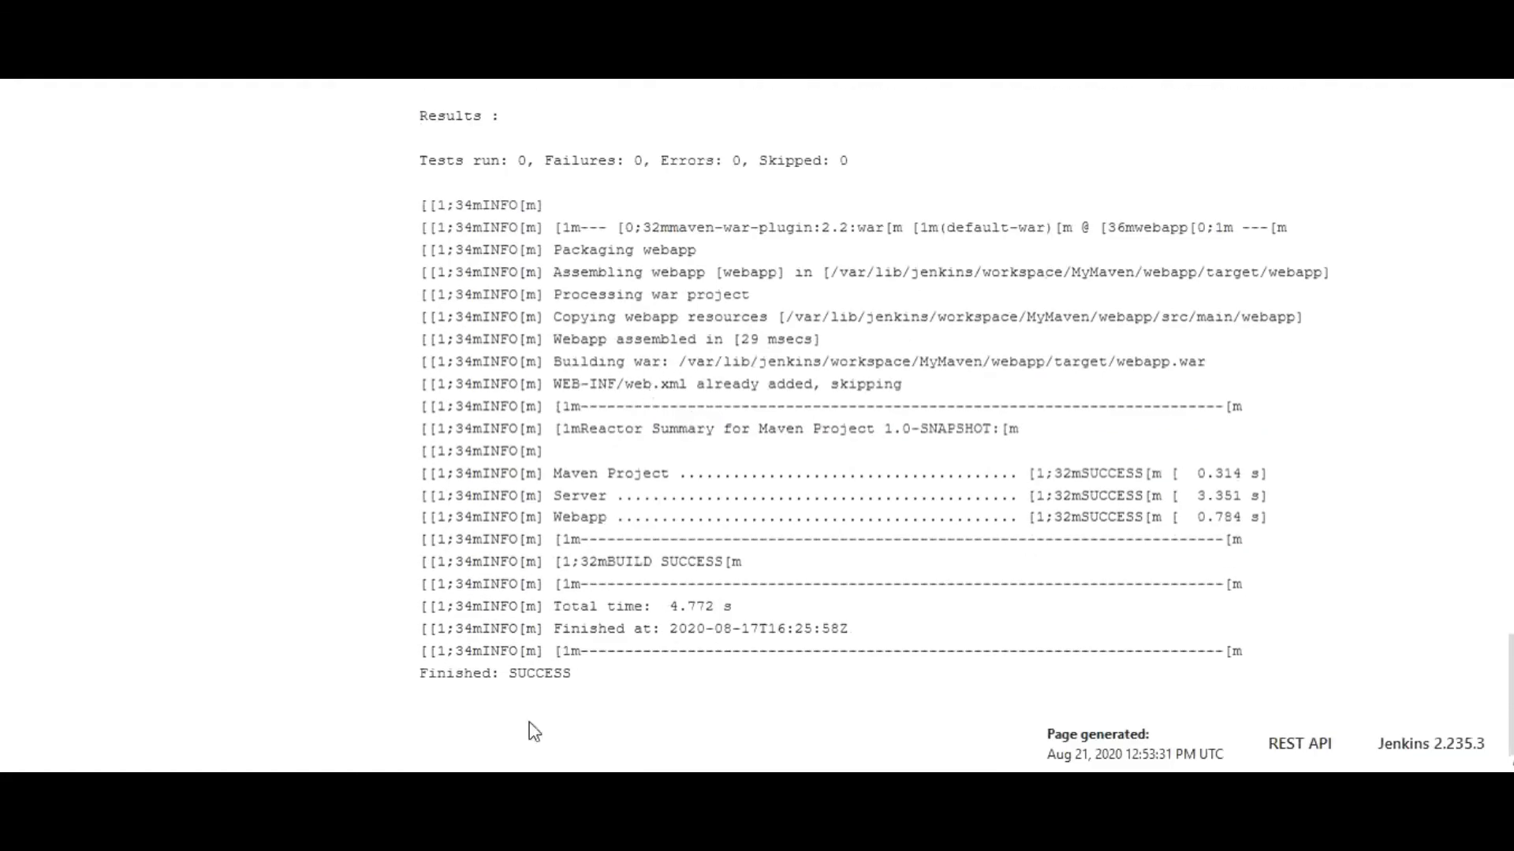
pyautogui.moveTo(590, 676); pyautogui.dragTo(423, 669)
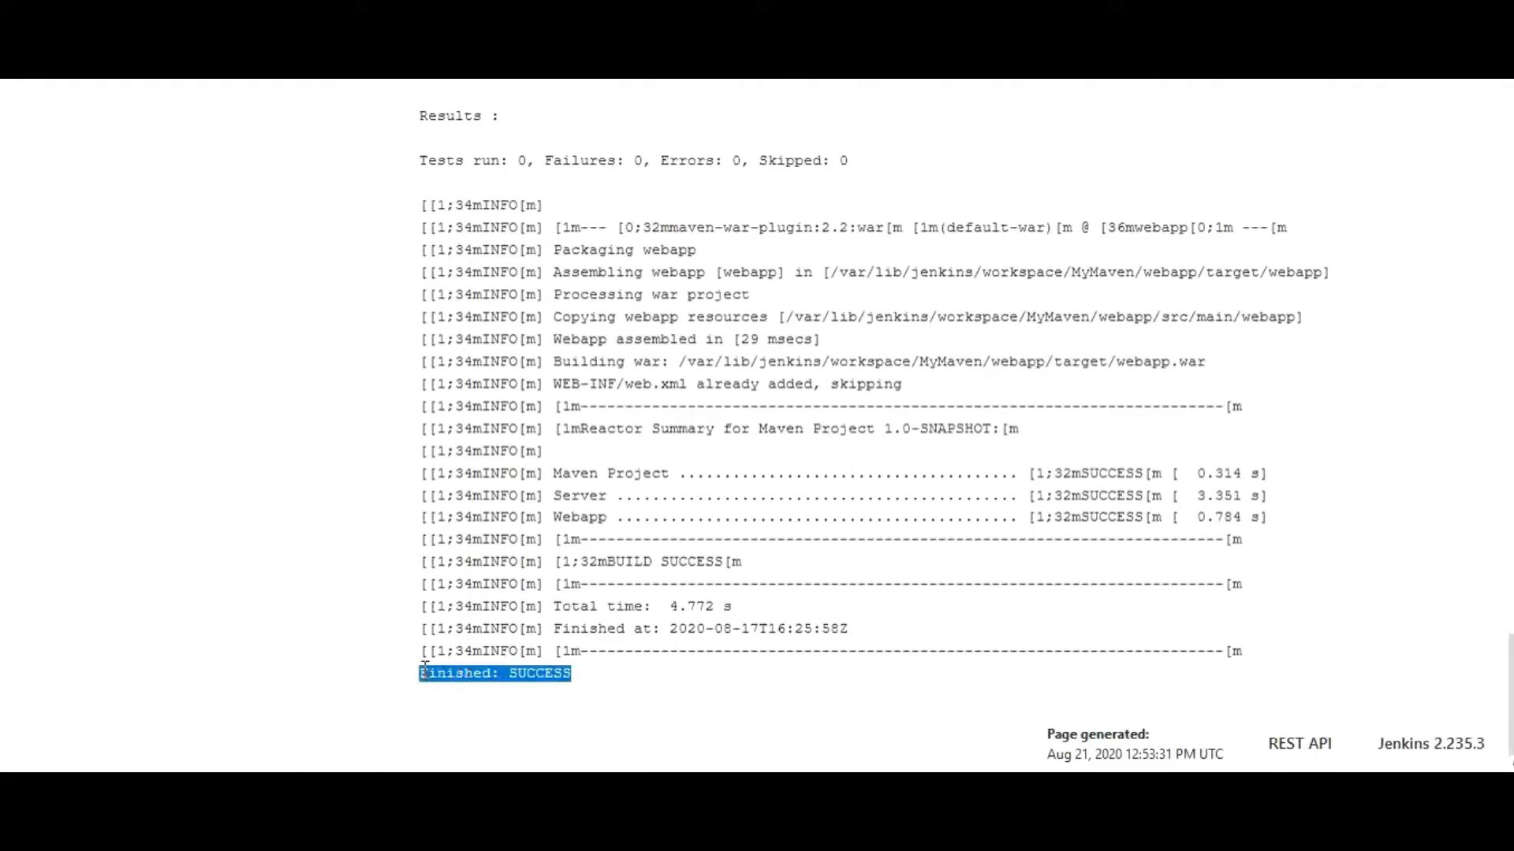
pyautogui.scroll(20, 382, 570)
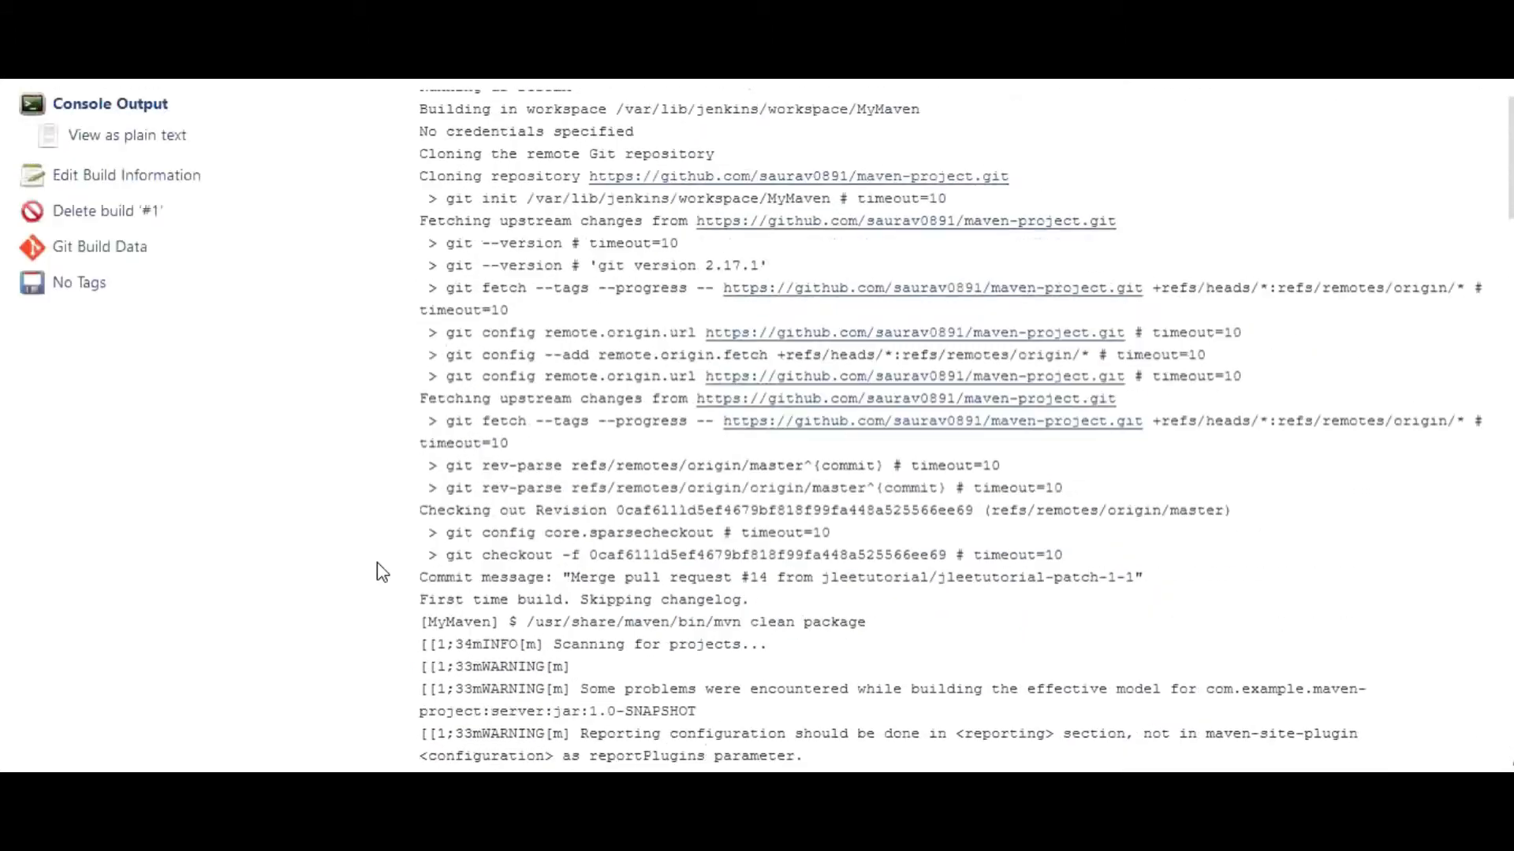
# Confirm Tomcat 8.5.57 is running on port 8081, then return to Jenkins on port 8080
pyautogui.click(63, 132)
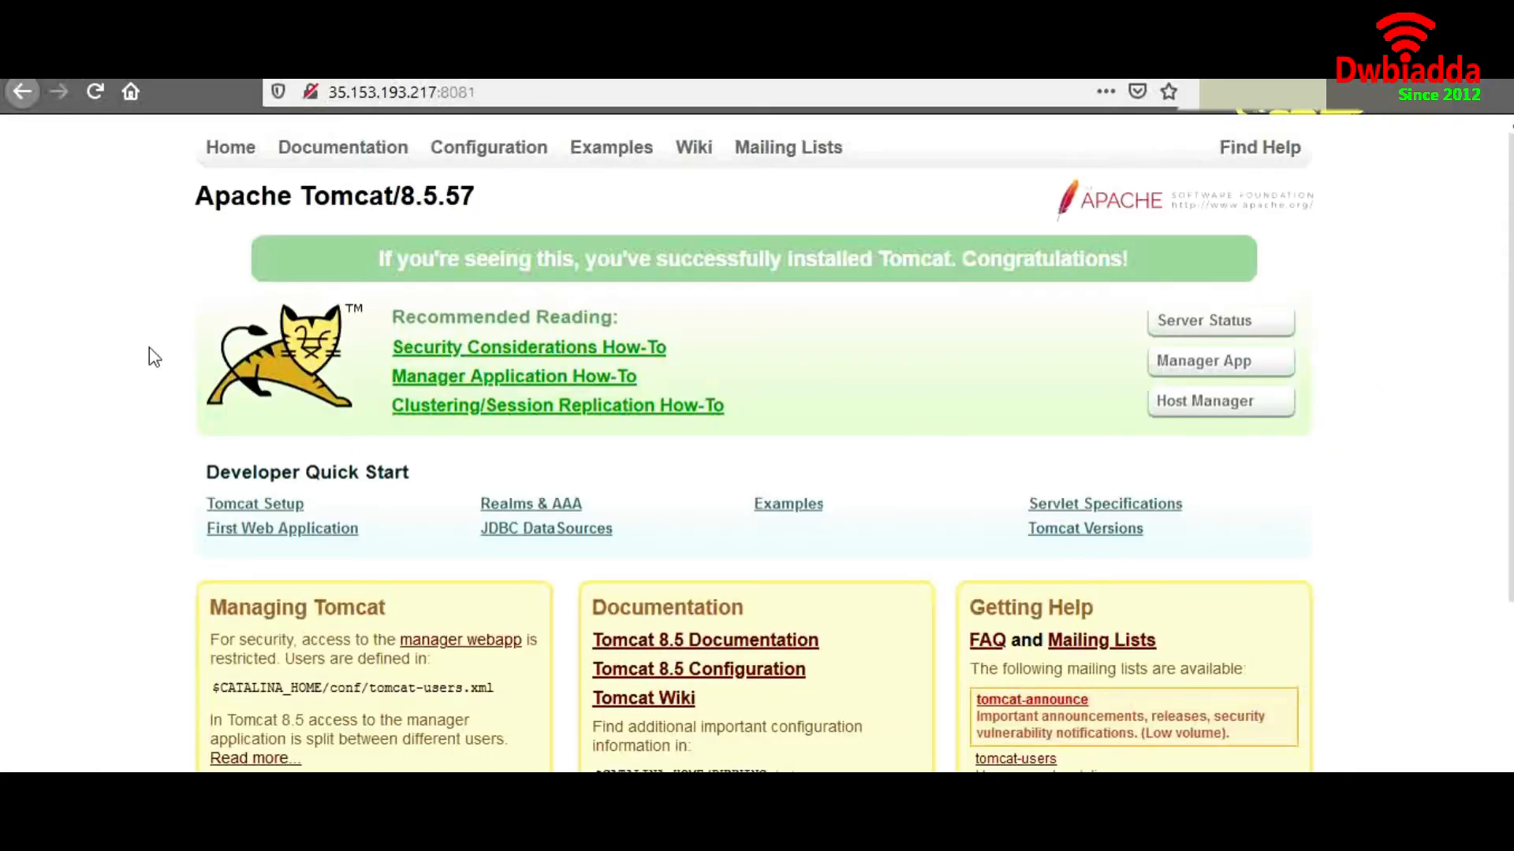
pyautogui.moveTo(478, 93); pyautogui.dragTo(462, 93)
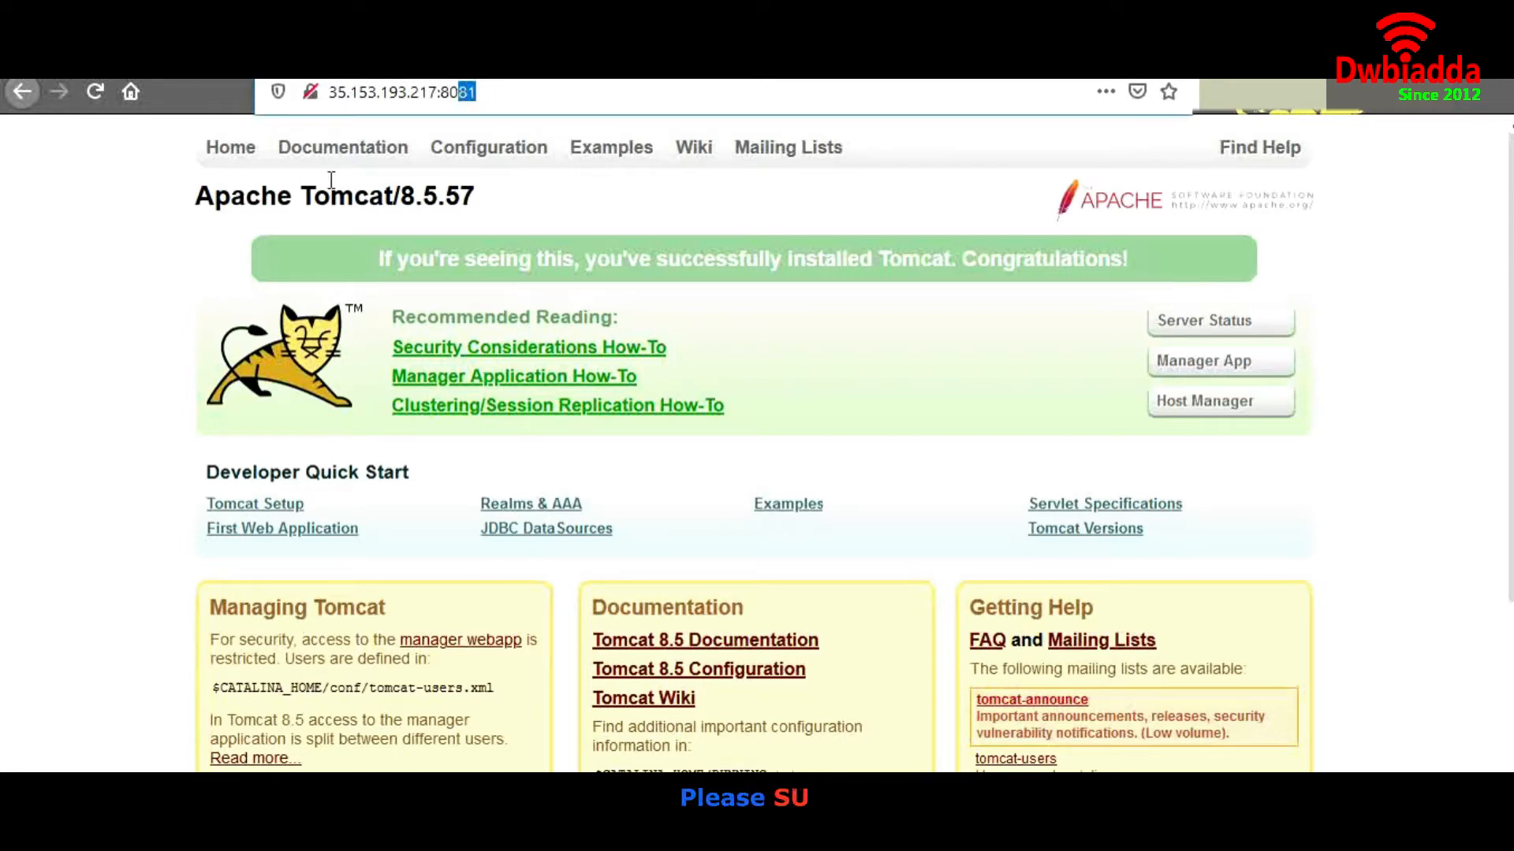
pyautogui.click(150, 303)
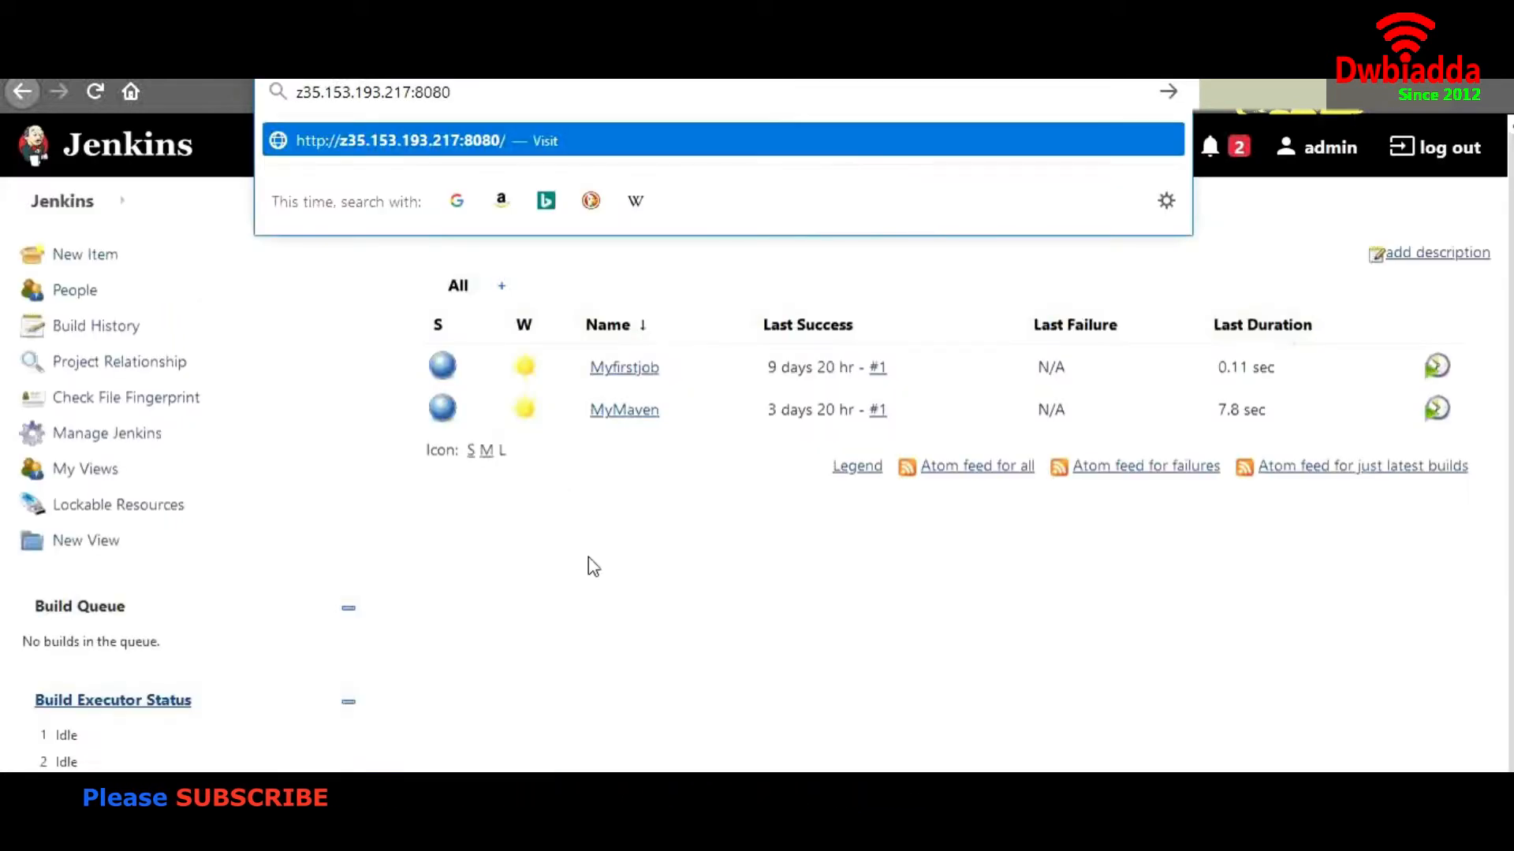
# Dismiss the address suggestions and go to the Manage Jenkins page
pyautogui.click(588, 565)
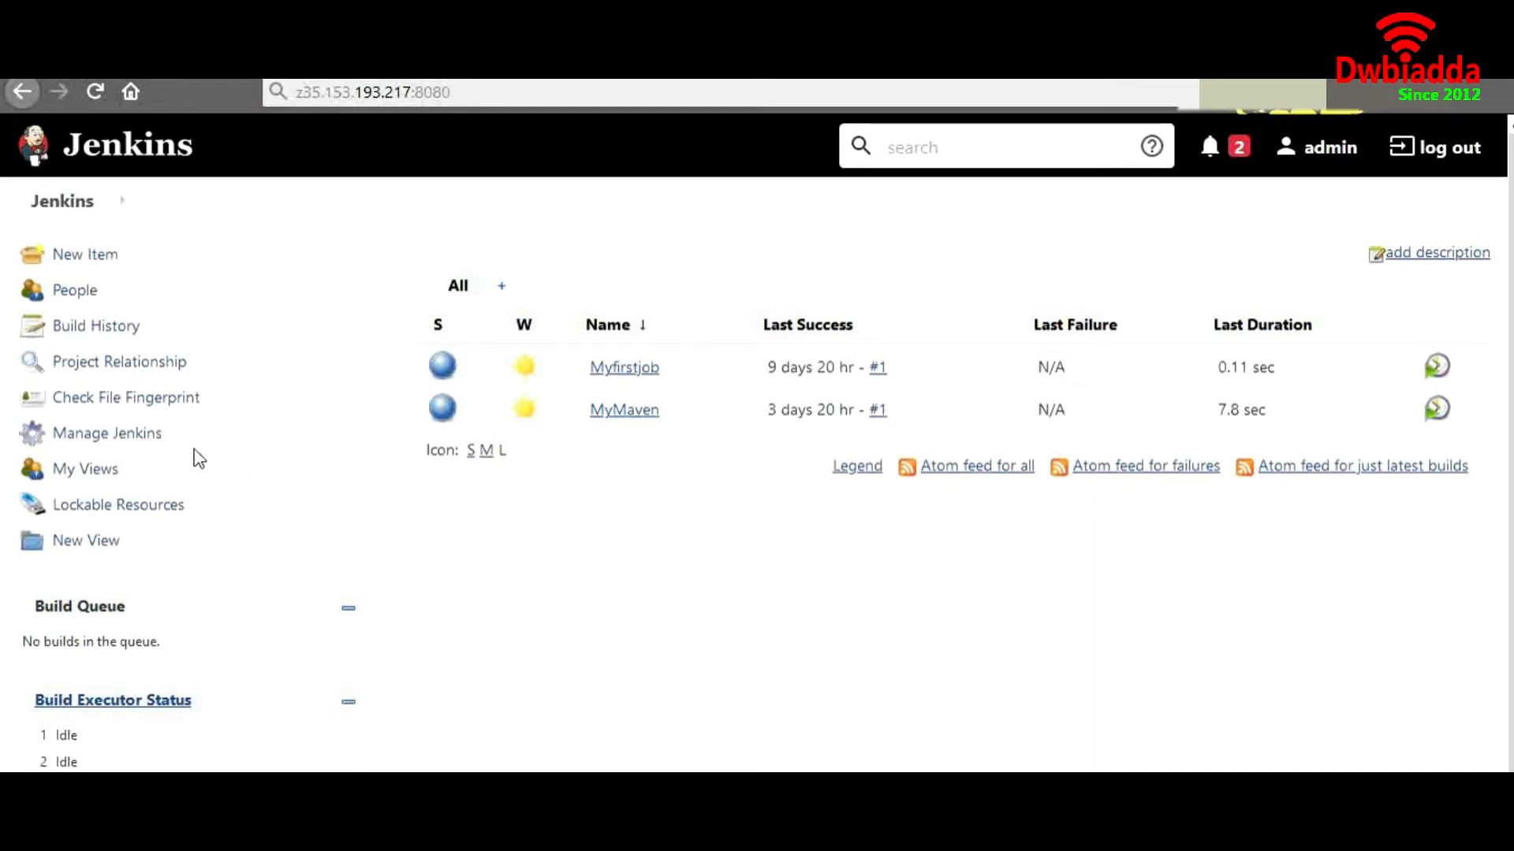
pyautogui.click(147, 445)
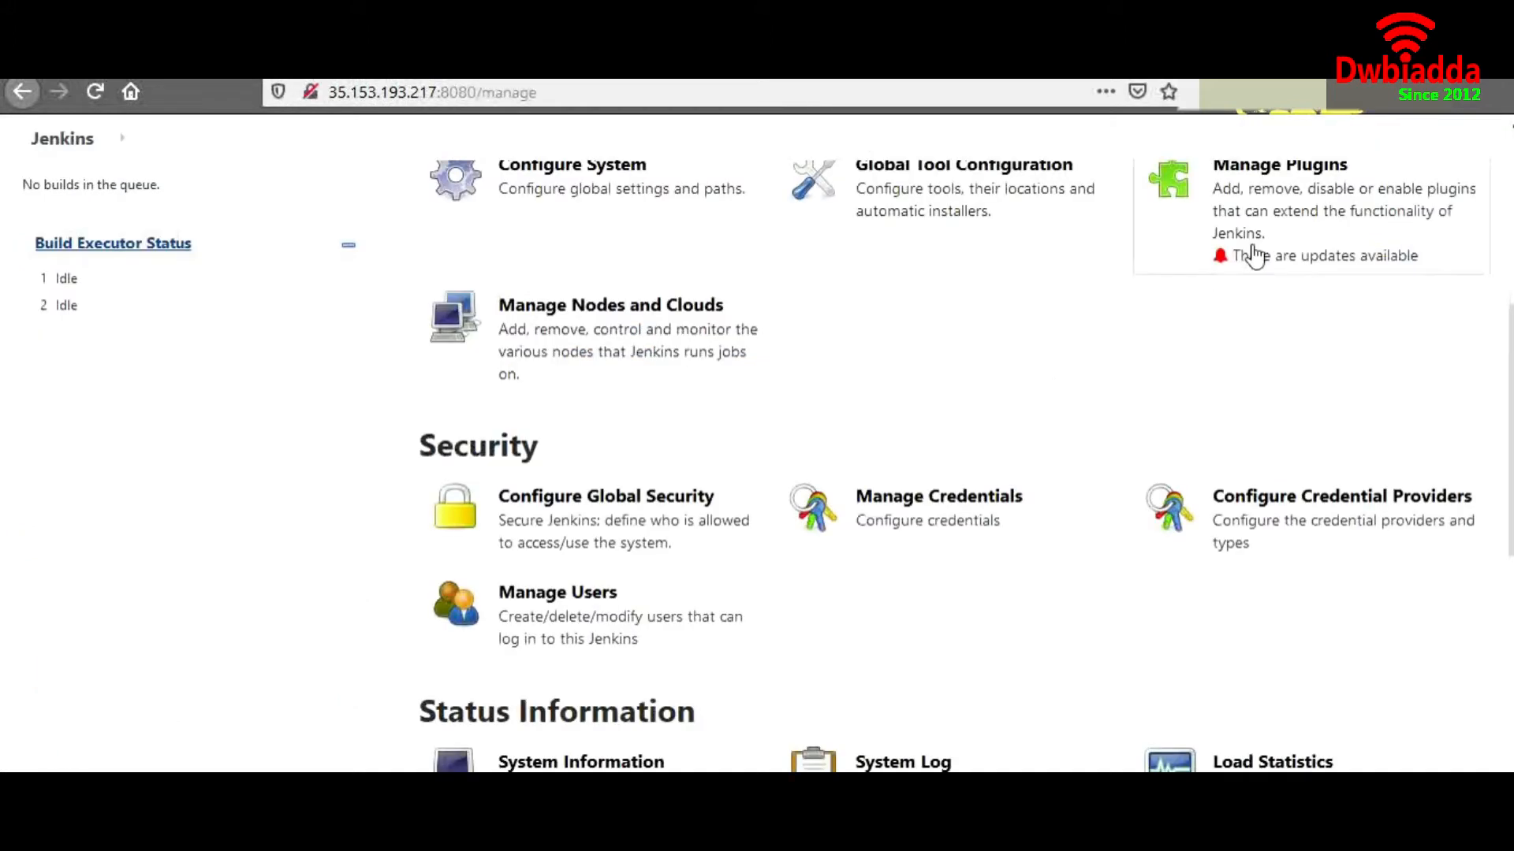
pyautogui.scroll(2, 1249, 252)
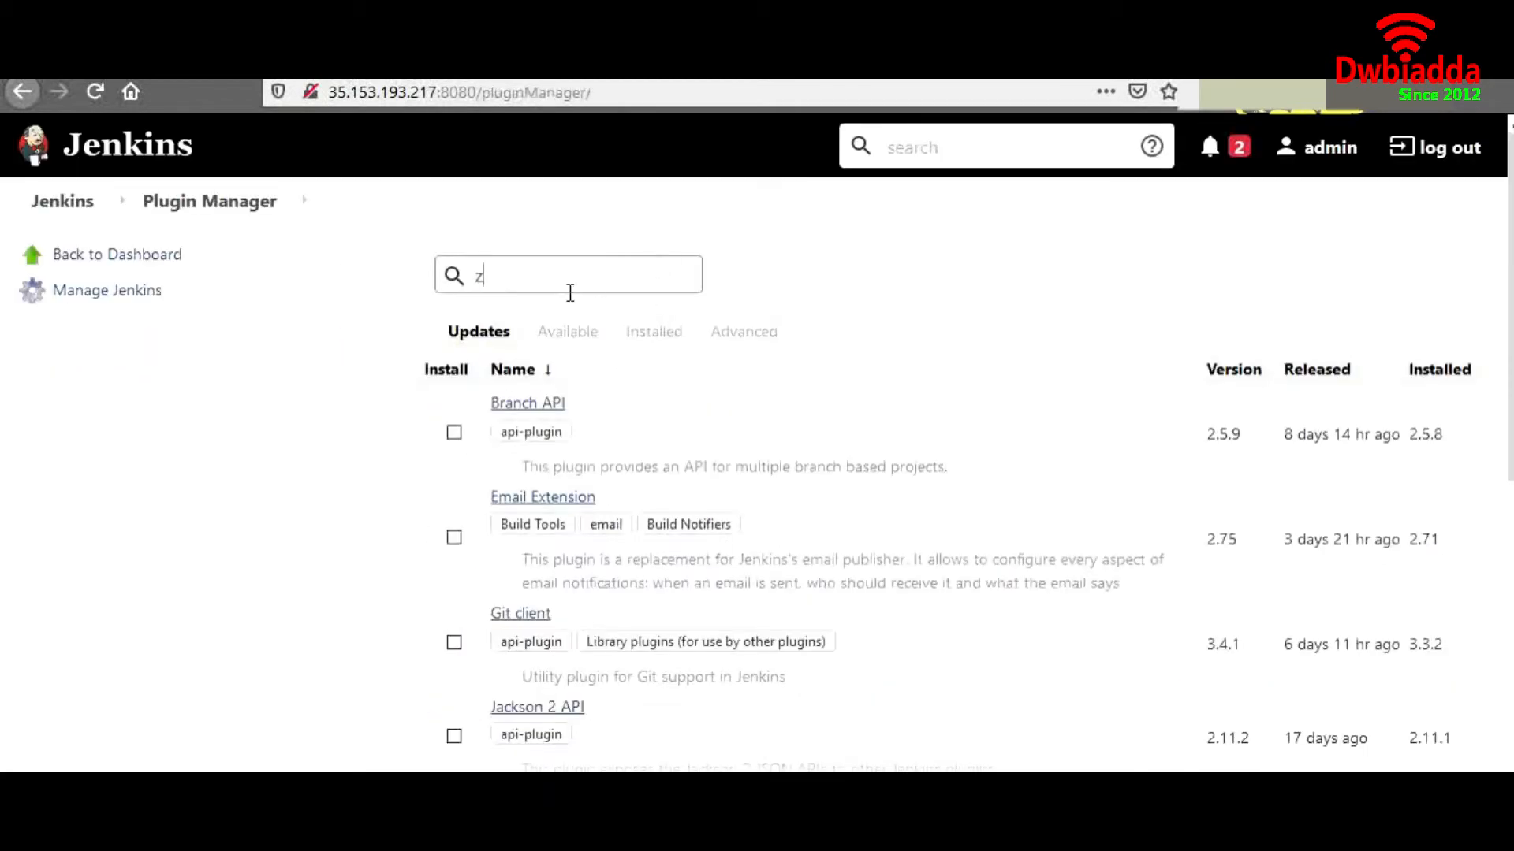
# Search available plugins for 'copy' and install Copy Artifact without restarting
pyautogui.click(562, 327)
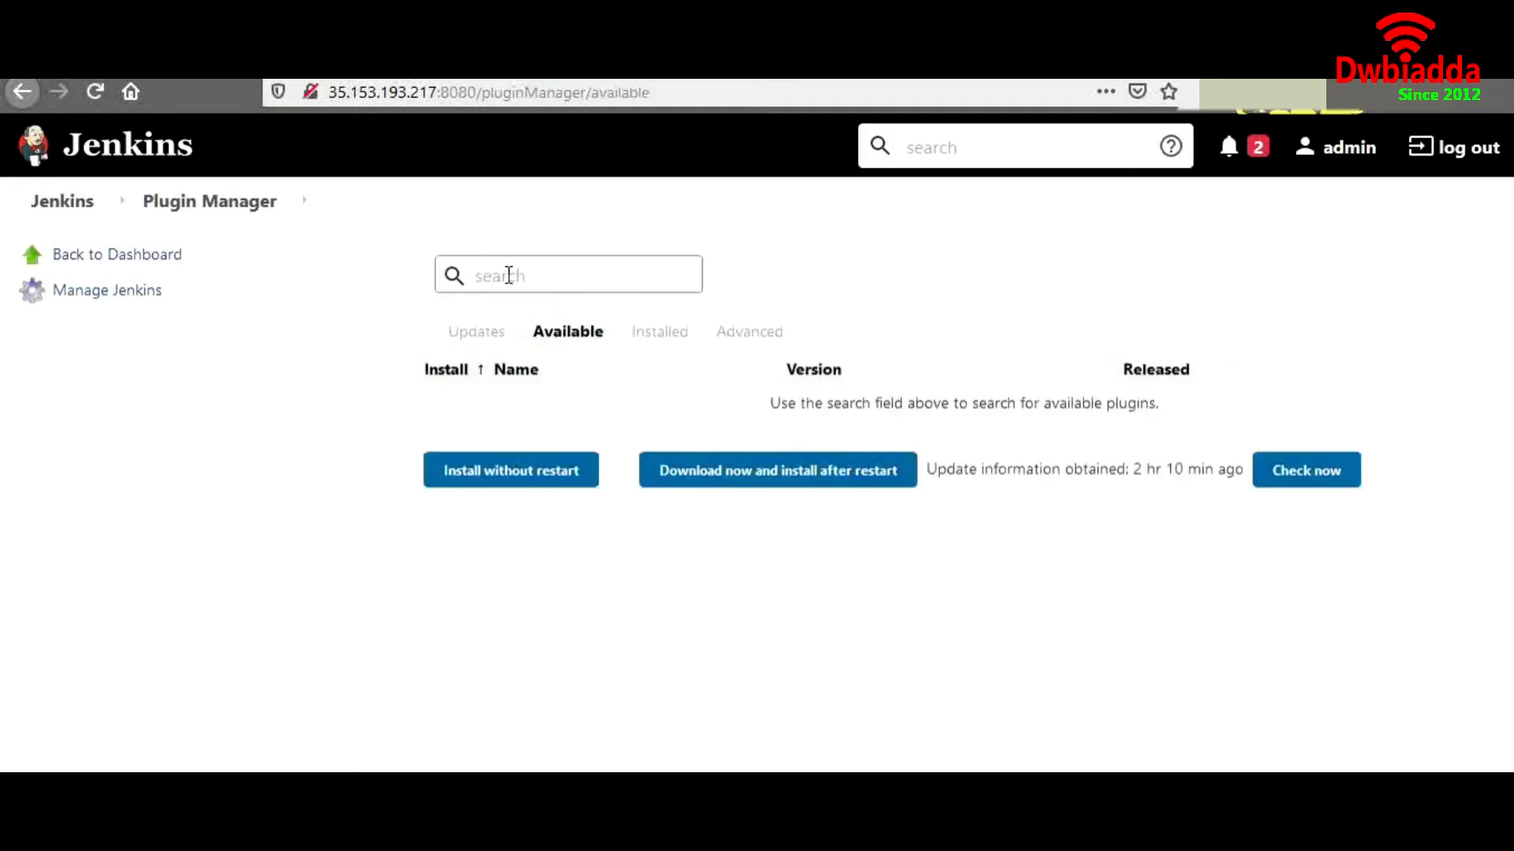
pyautogui.write('copy')
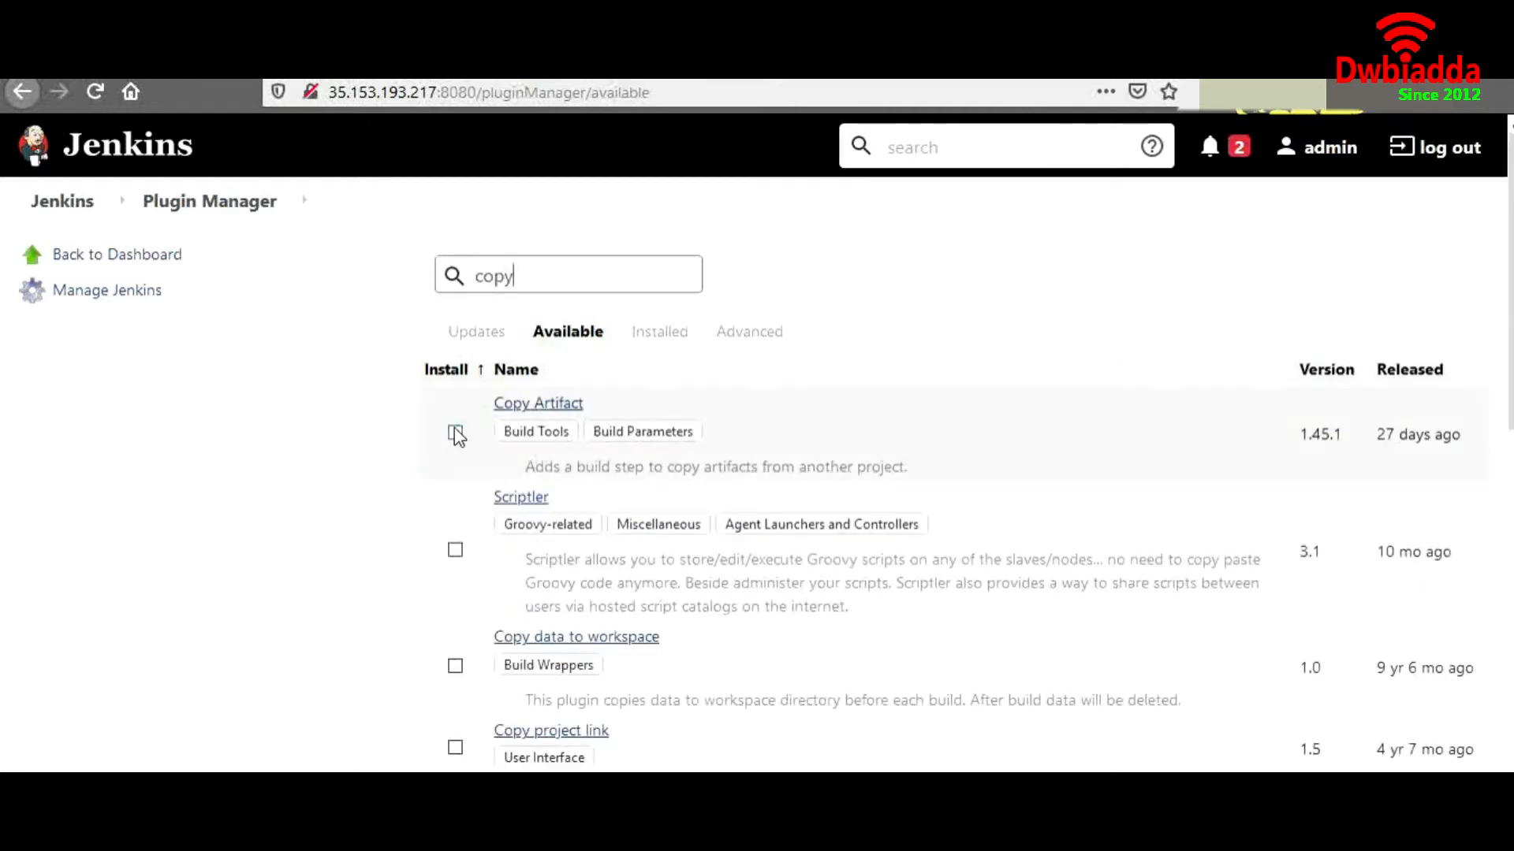
pyautogui.click(456, 434)
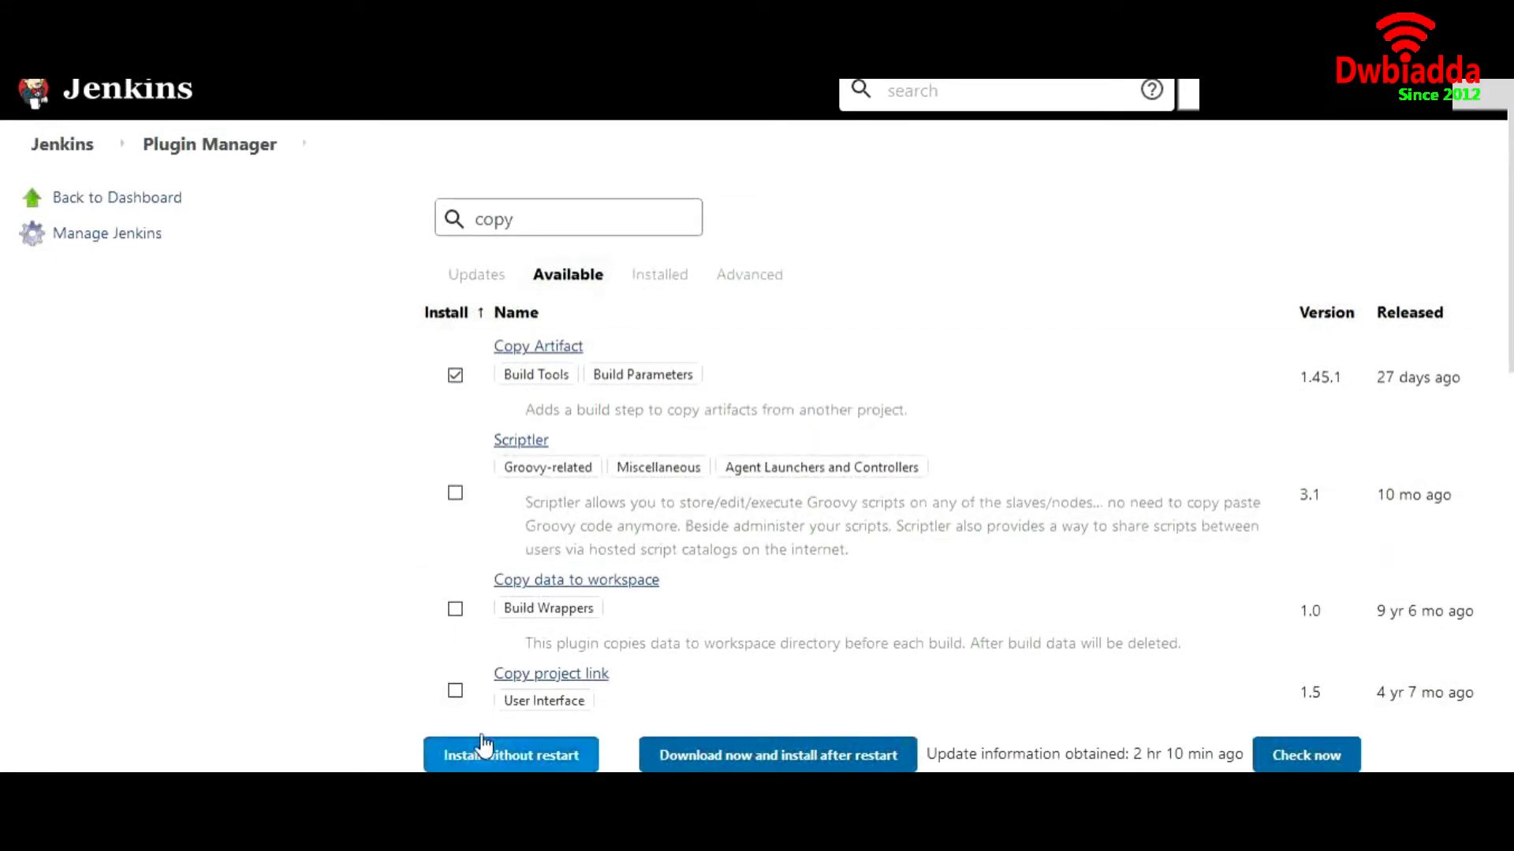
pyautogui.click(473, 751)
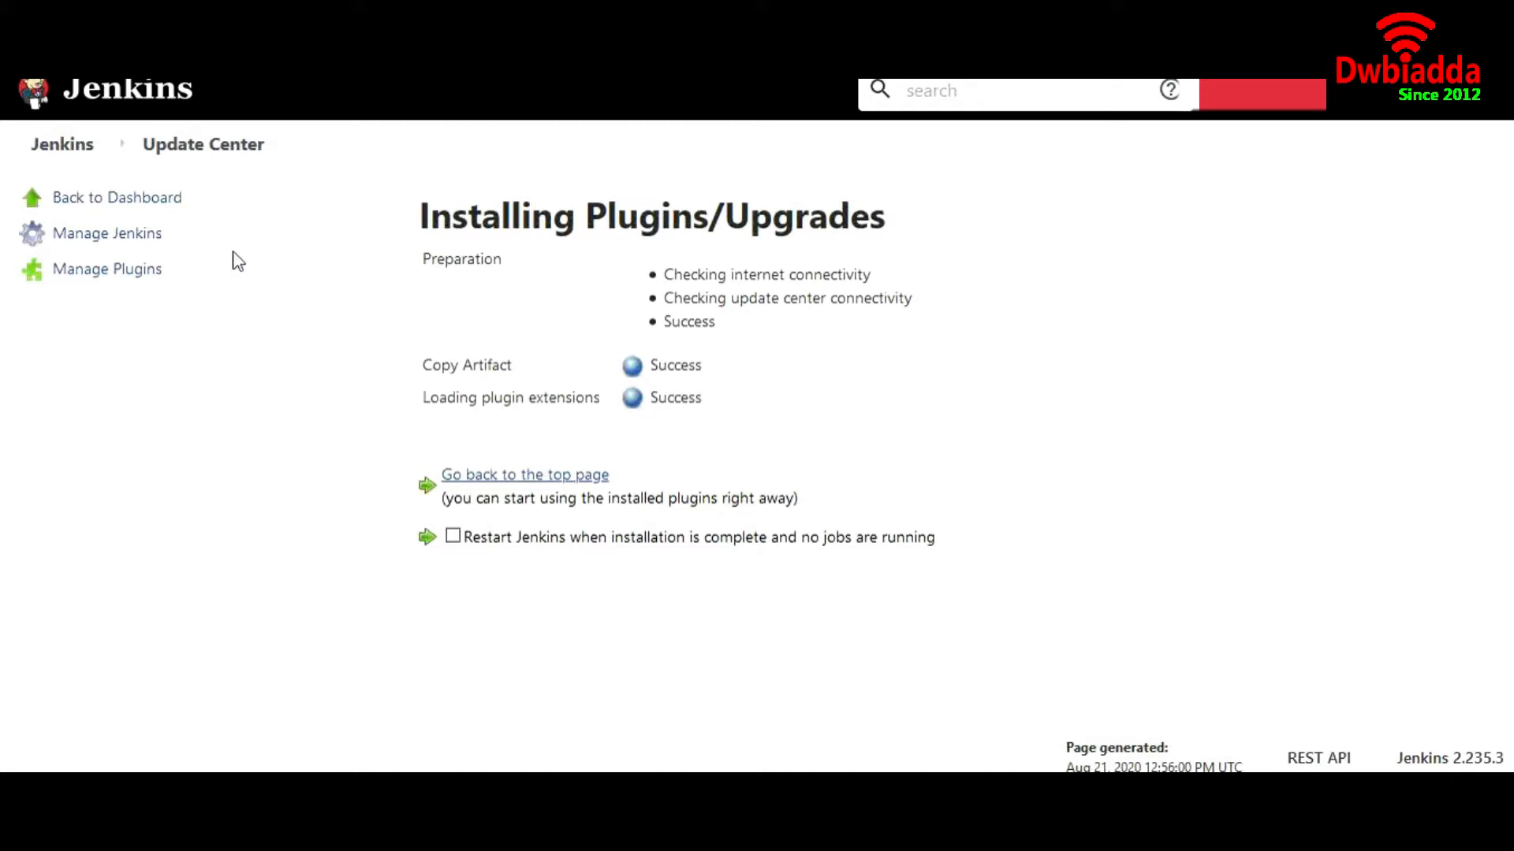
# Check that Copy Artifact Plugin 1.45.1 is listed as enabled among installed plugins
pyautogui.click(138, 278)
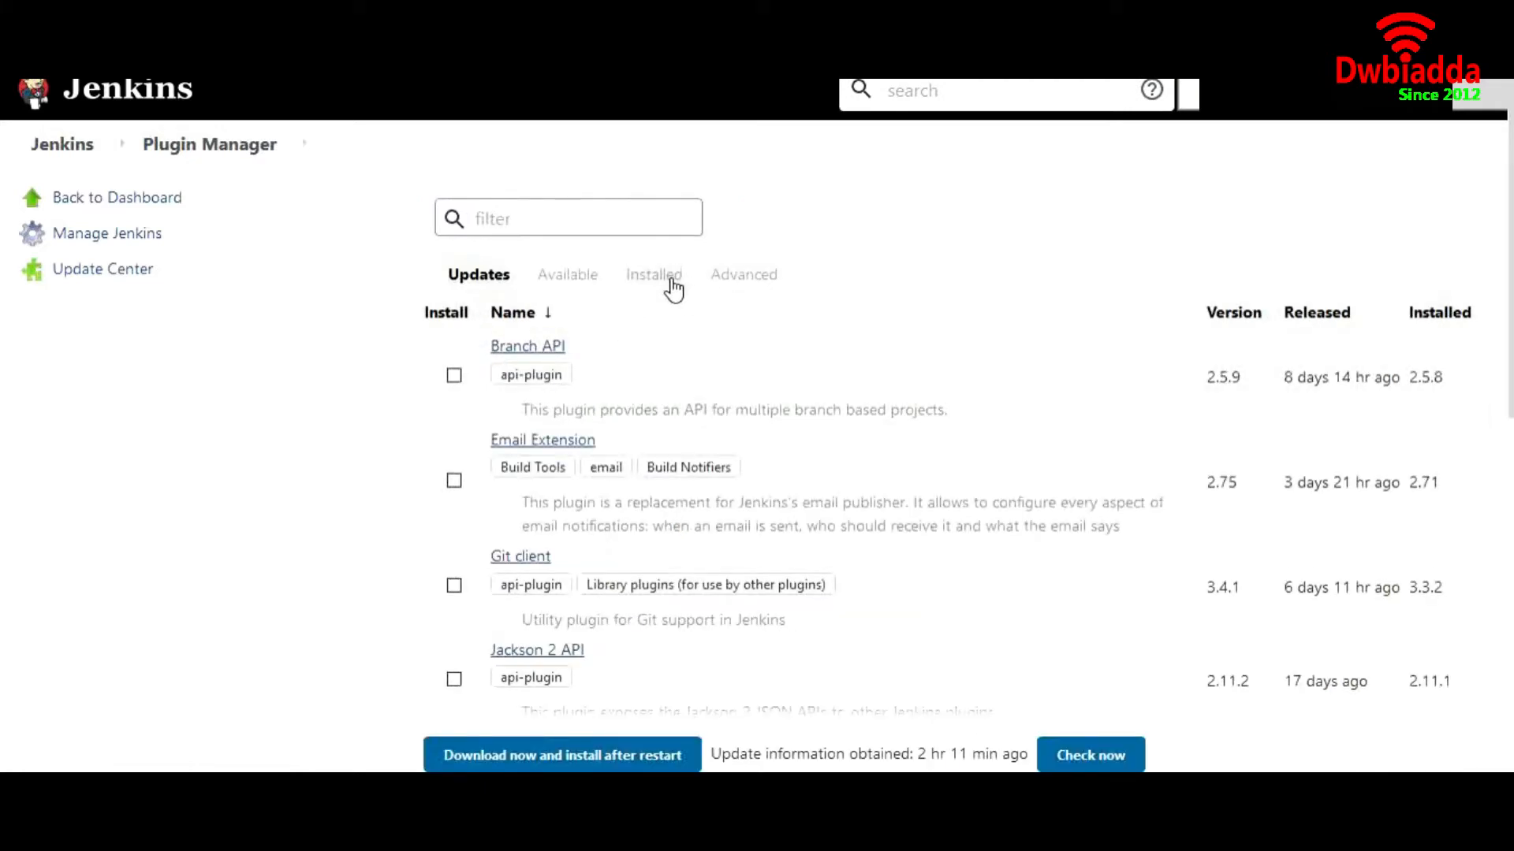
pyautogui.click(673, 289)
pyautogui.scroll(-5, 734, 513)
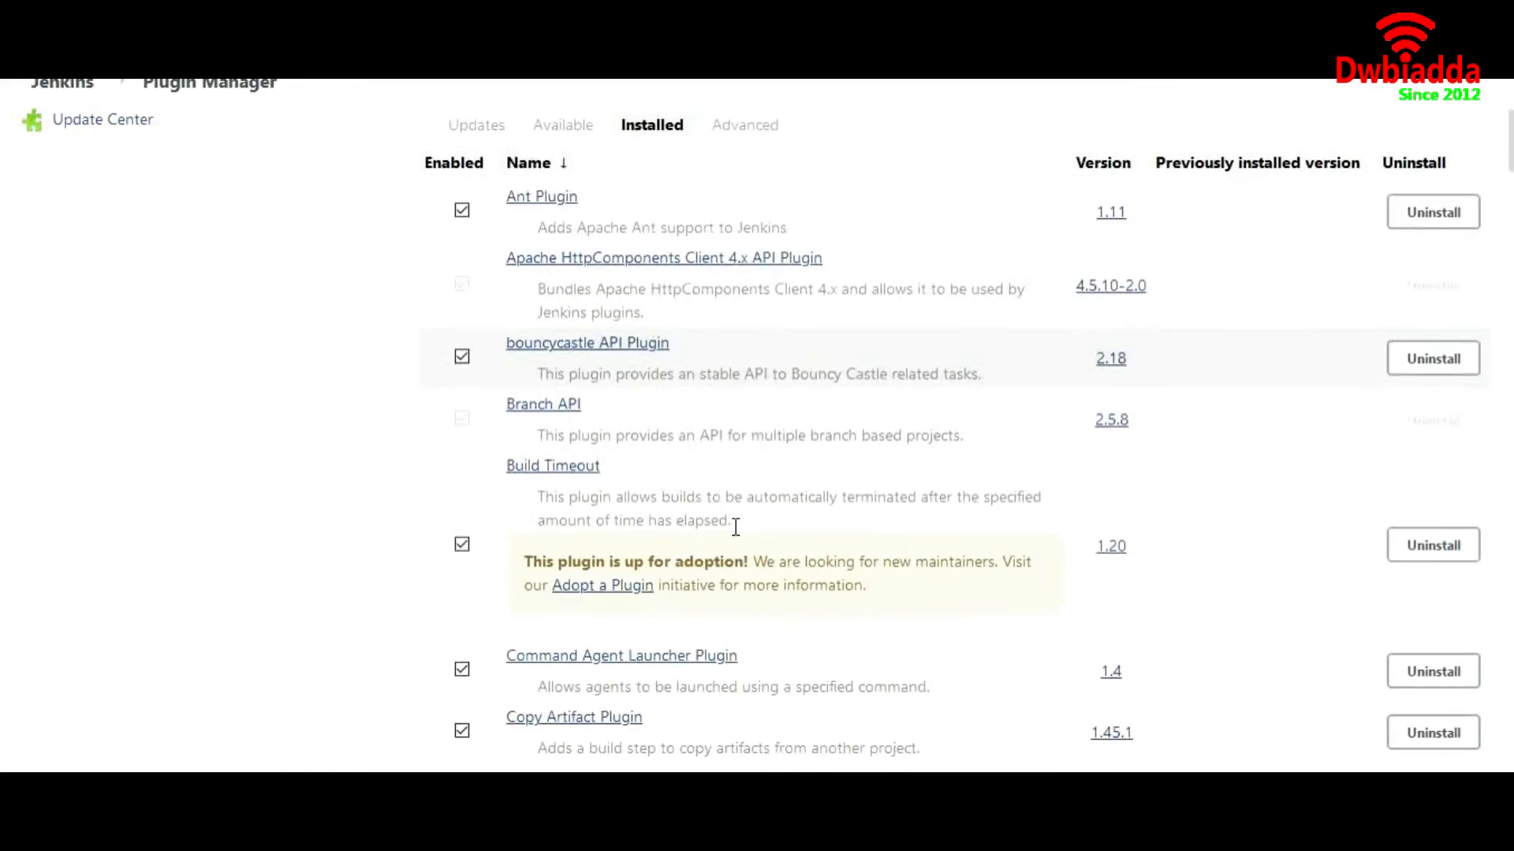
pyautogui.scroll(-2, 736, 526)
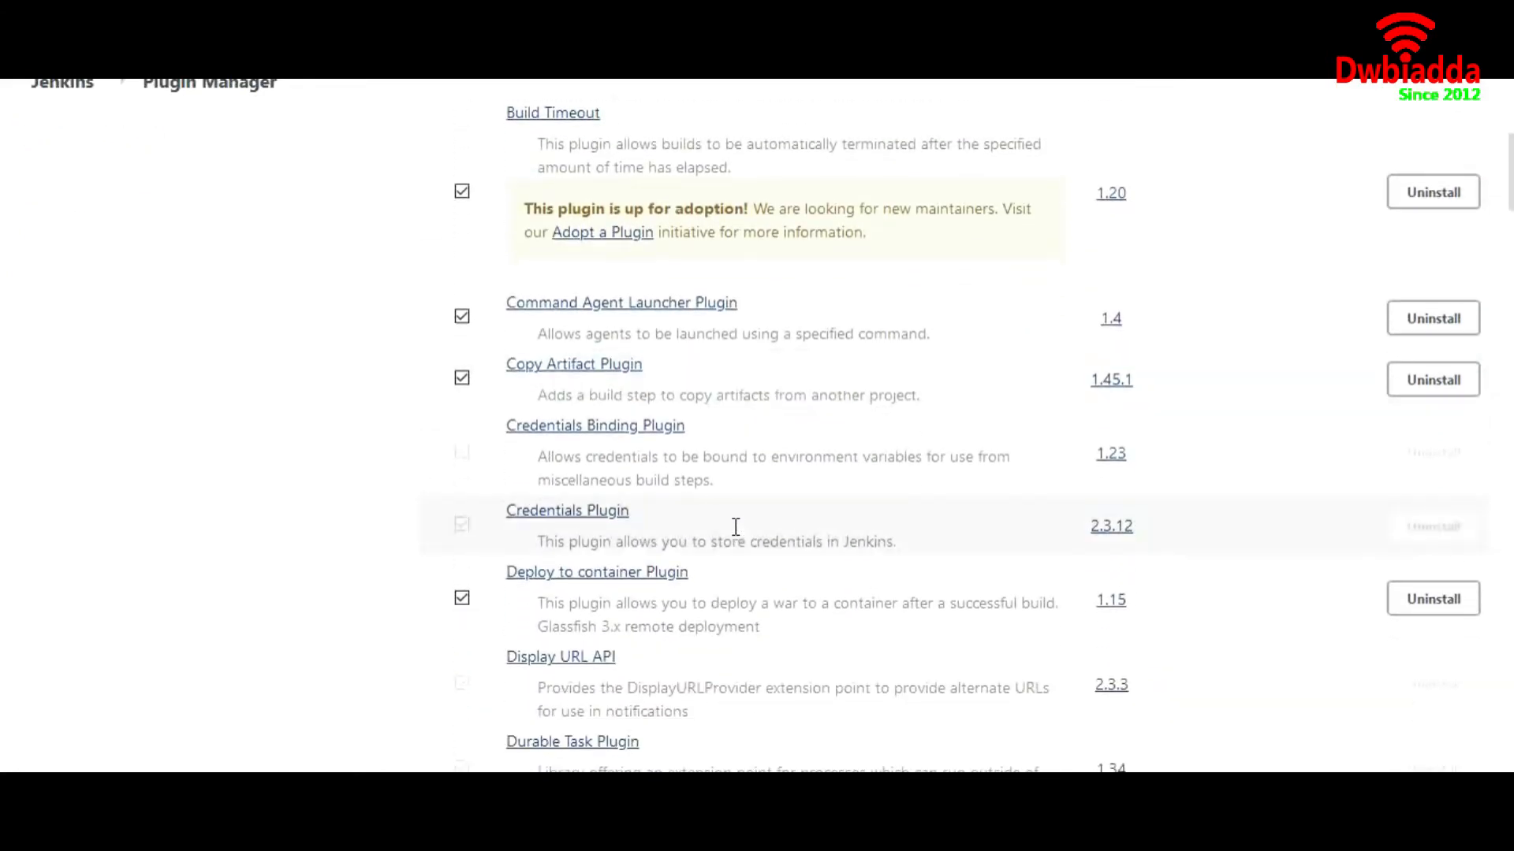
pyautogui.scroll(-2, 653, 367)
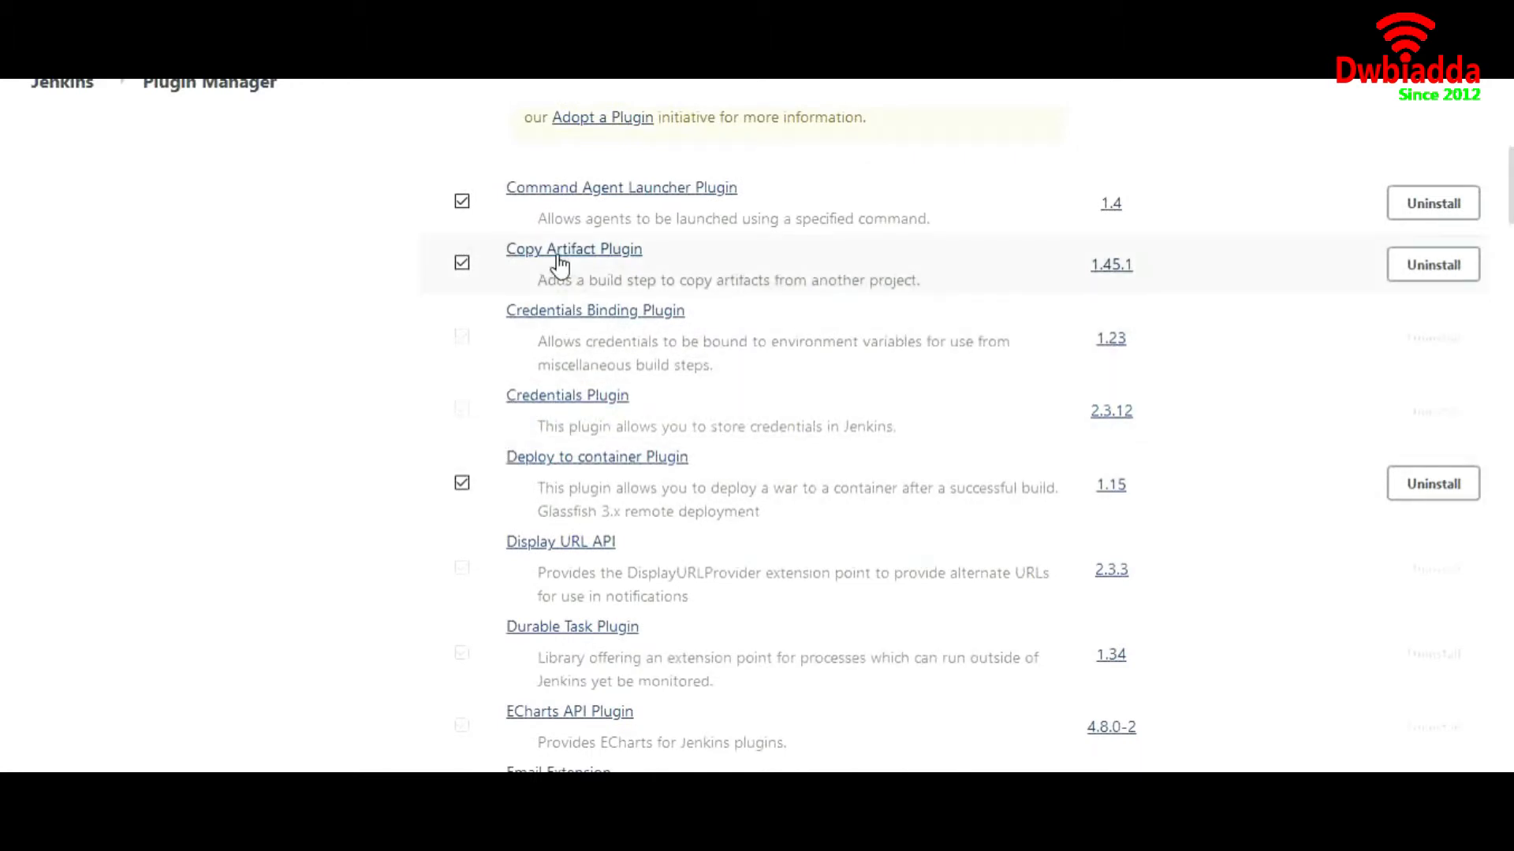
pyautogui.scroll(-1, 418, 505)
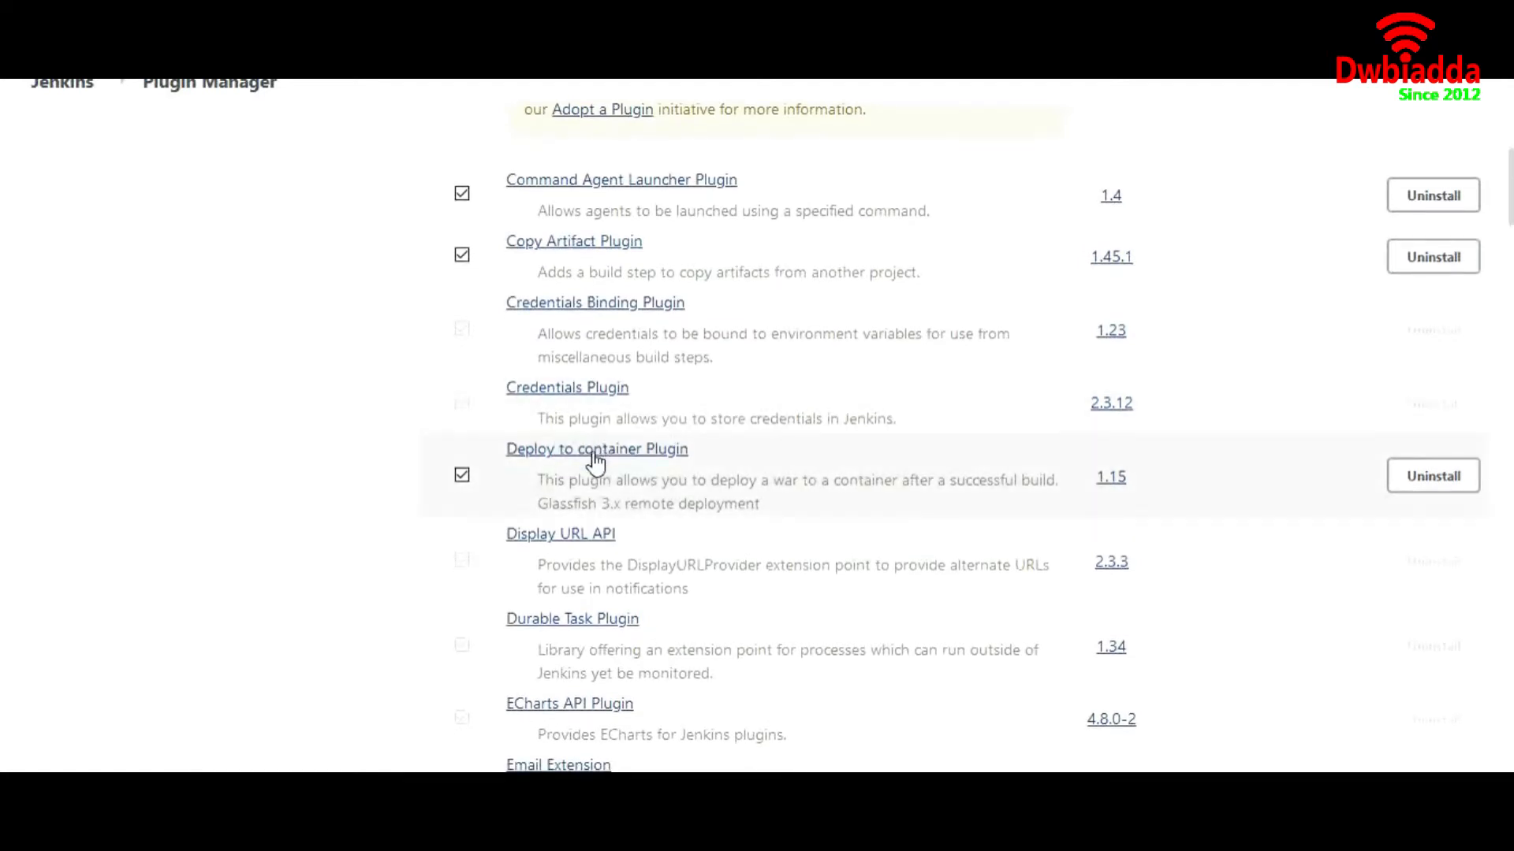
pyautogui.scroll(1, 429, 399)
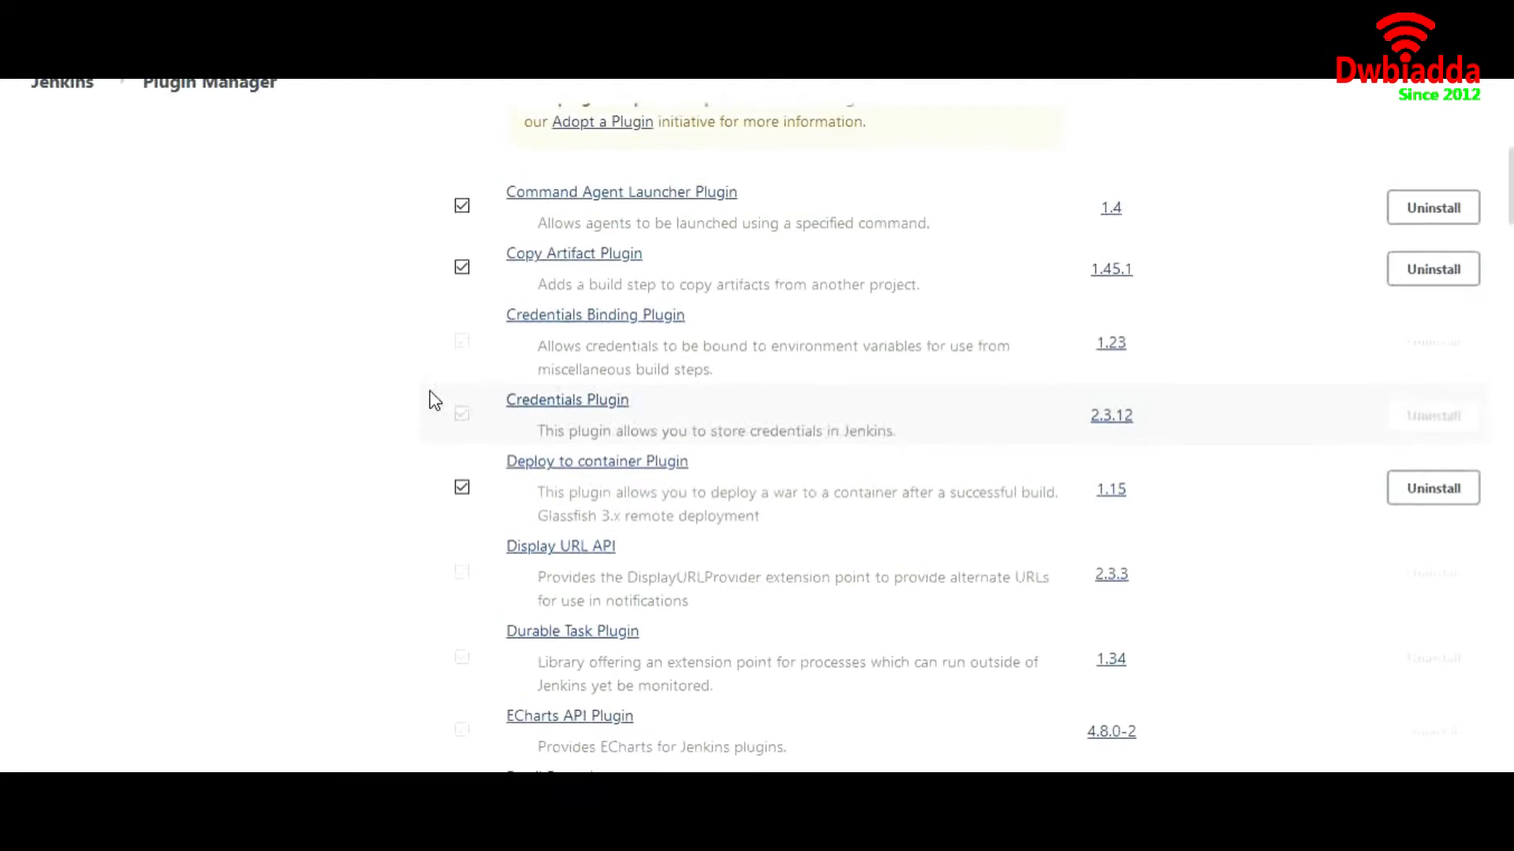
pyautogui.scroll(8, 394, 443)
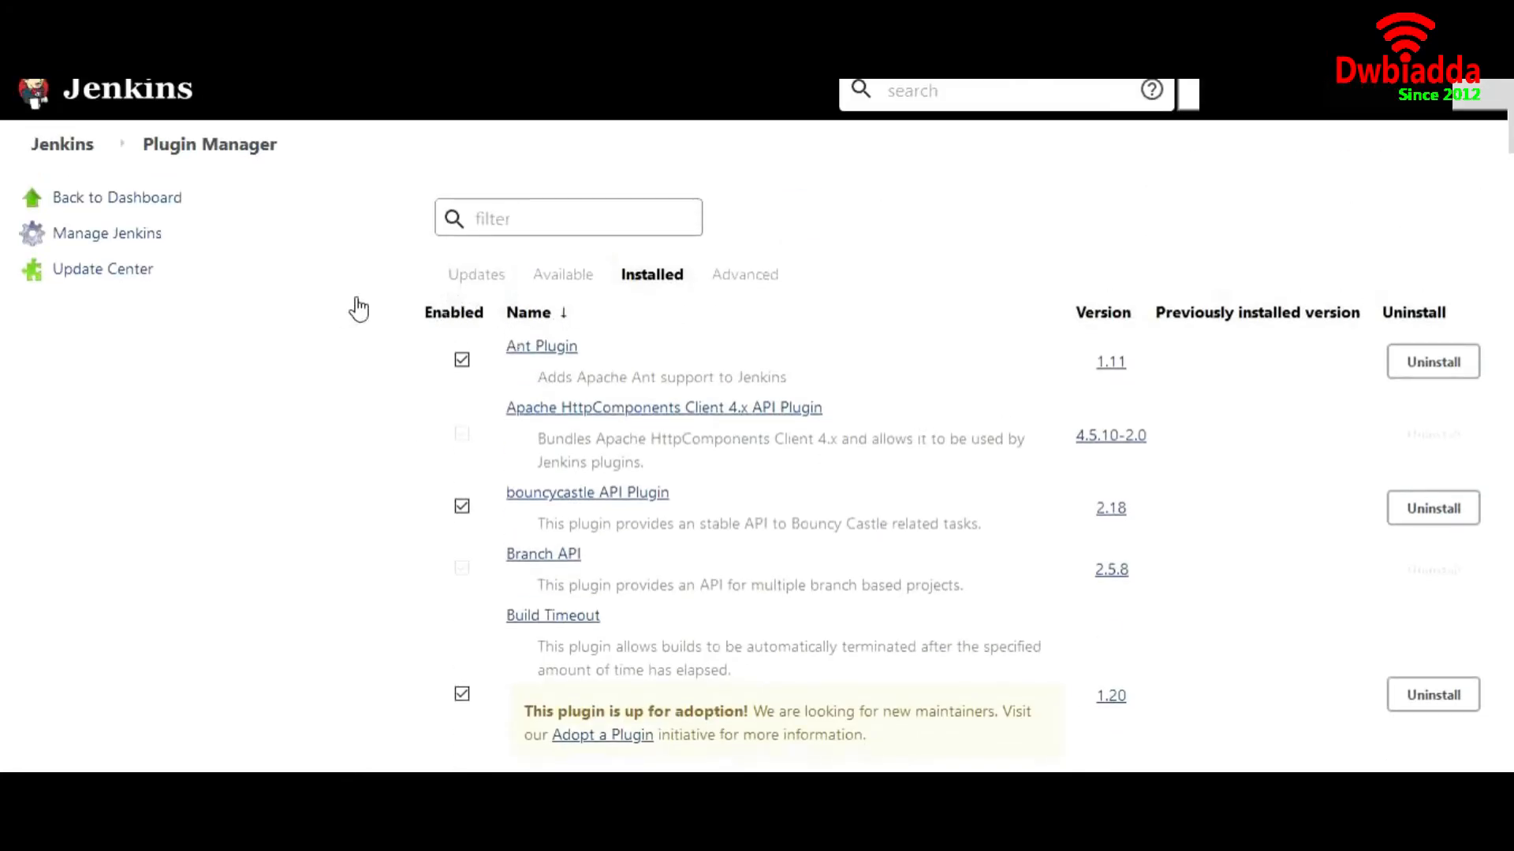
pyautogui.scroll(-5, 335, 477)
pyautogui.scroll(5, 338, 477)
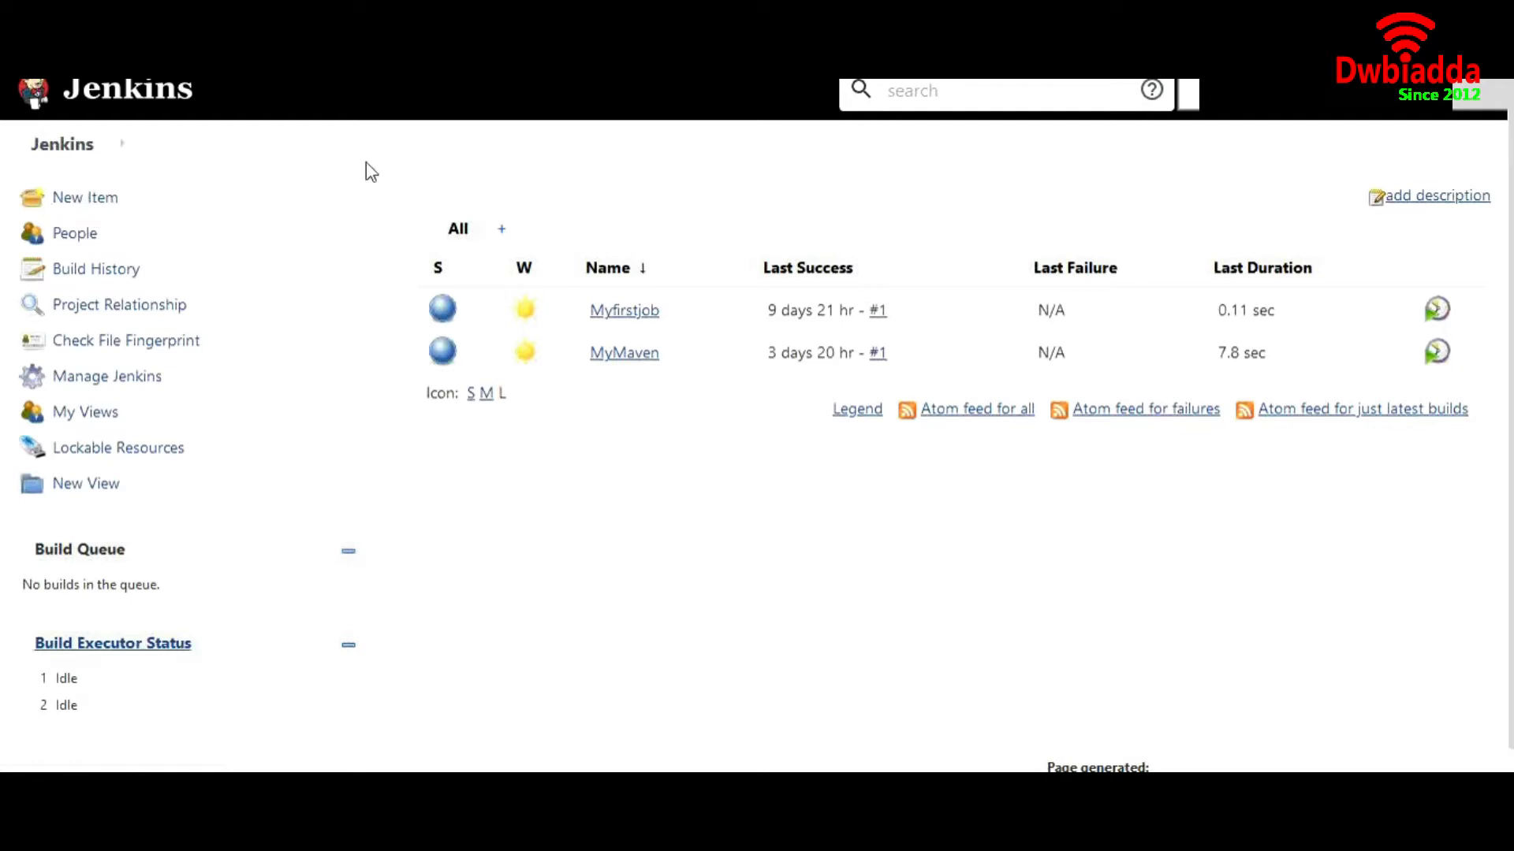
# Create a new freestyle project named 'deploy'
pyautogui.click(101, 202)
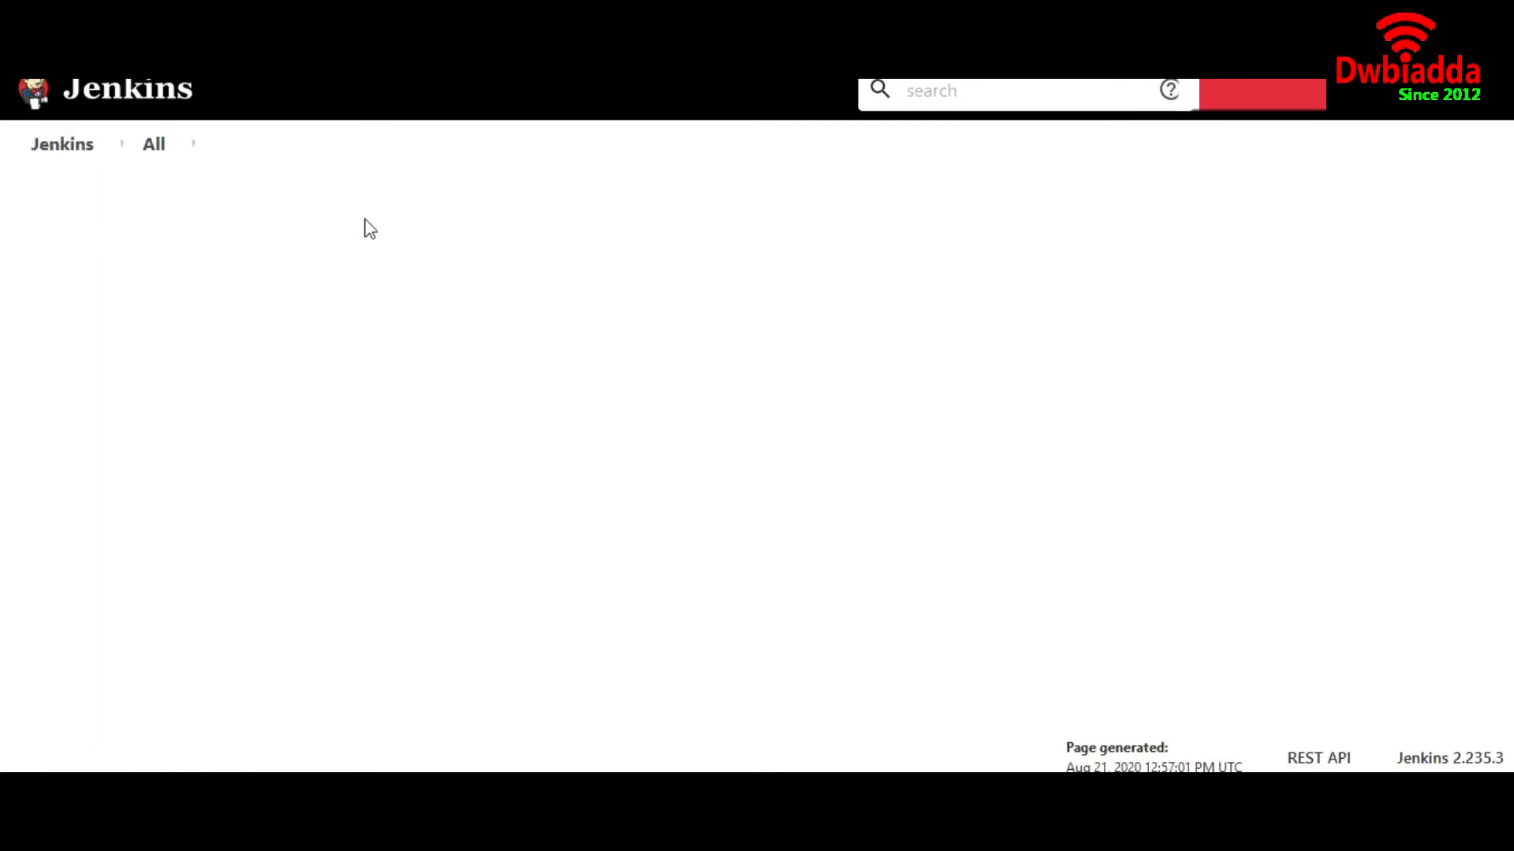
pyautogui.click(369, 287)
pyautogui.write('de')
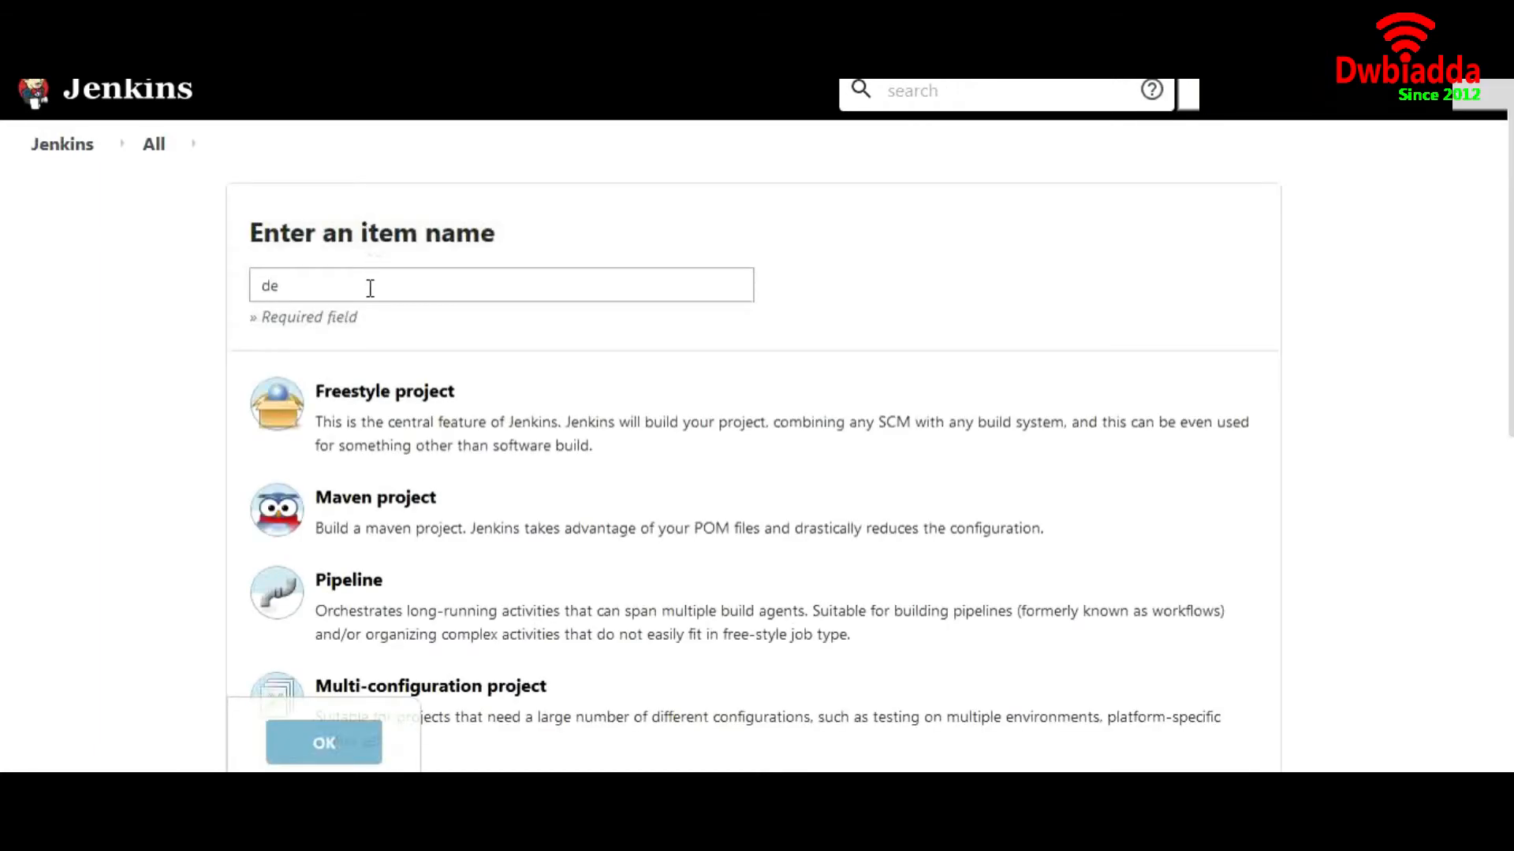
pyautogui.click(338, 407)
pyautogui.click(336, 741)
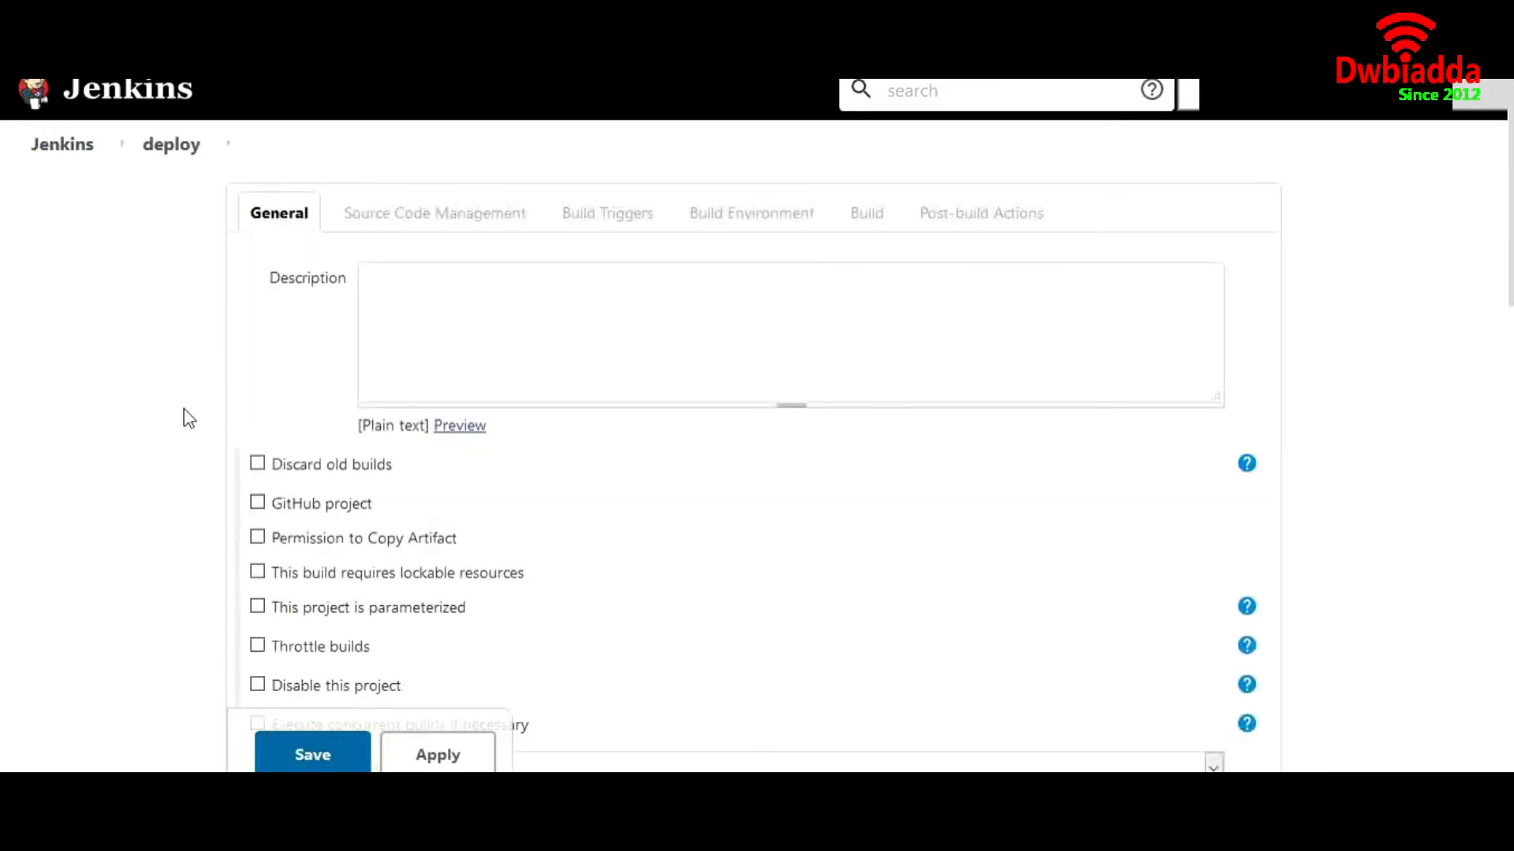
pyautogui.scroll(-4, 189, 418)
pyautogui.scroll(4, 189, 419)
pyautogui.scroll(-1, 187, 485)
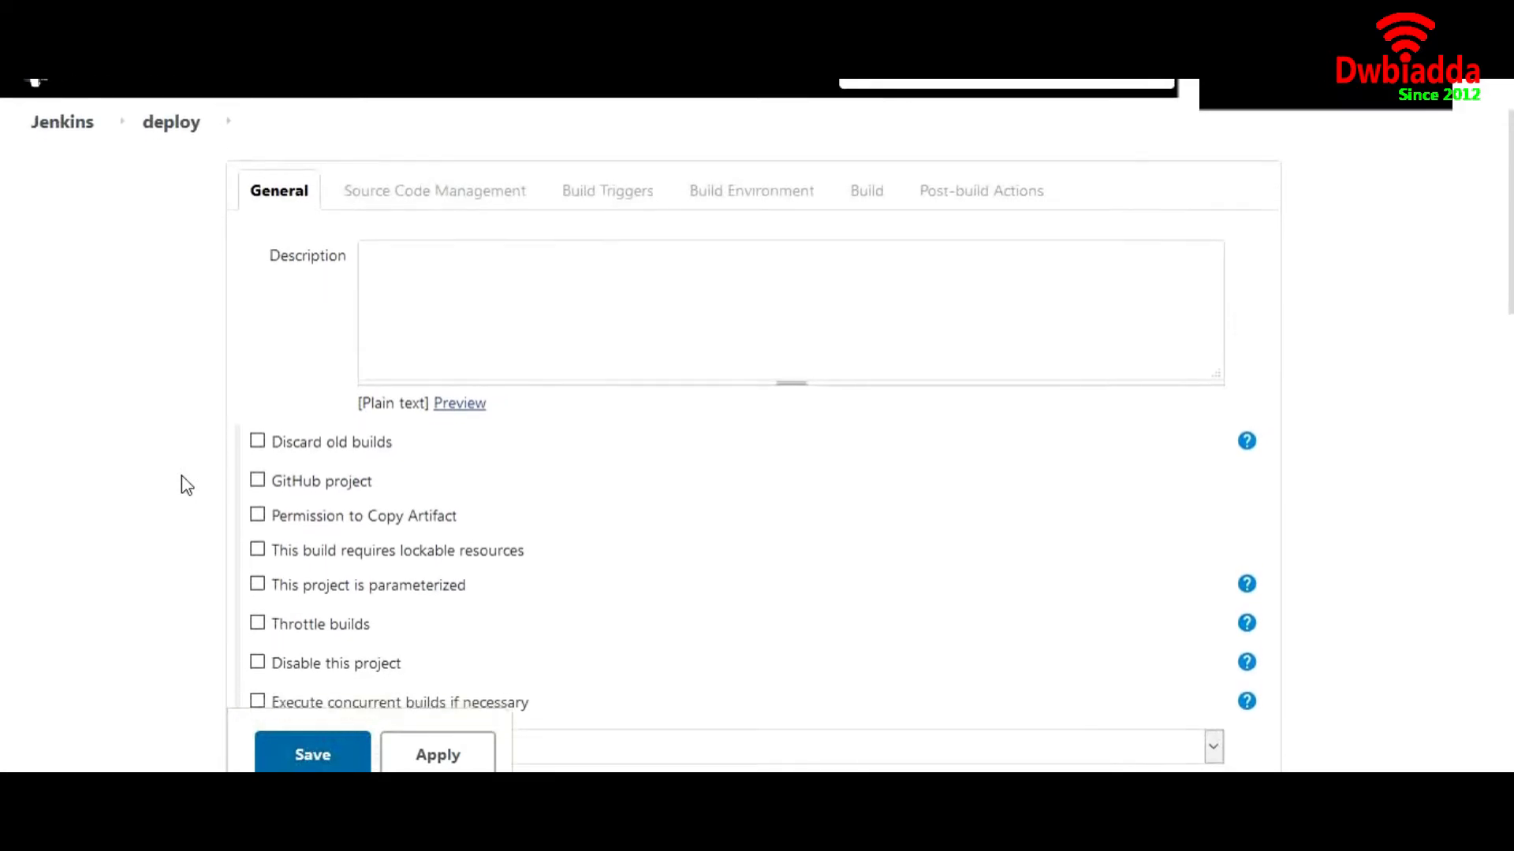
pyautogui.scroll(-5, 186, 485)
pyautogui.scroll(5, 187, 485)
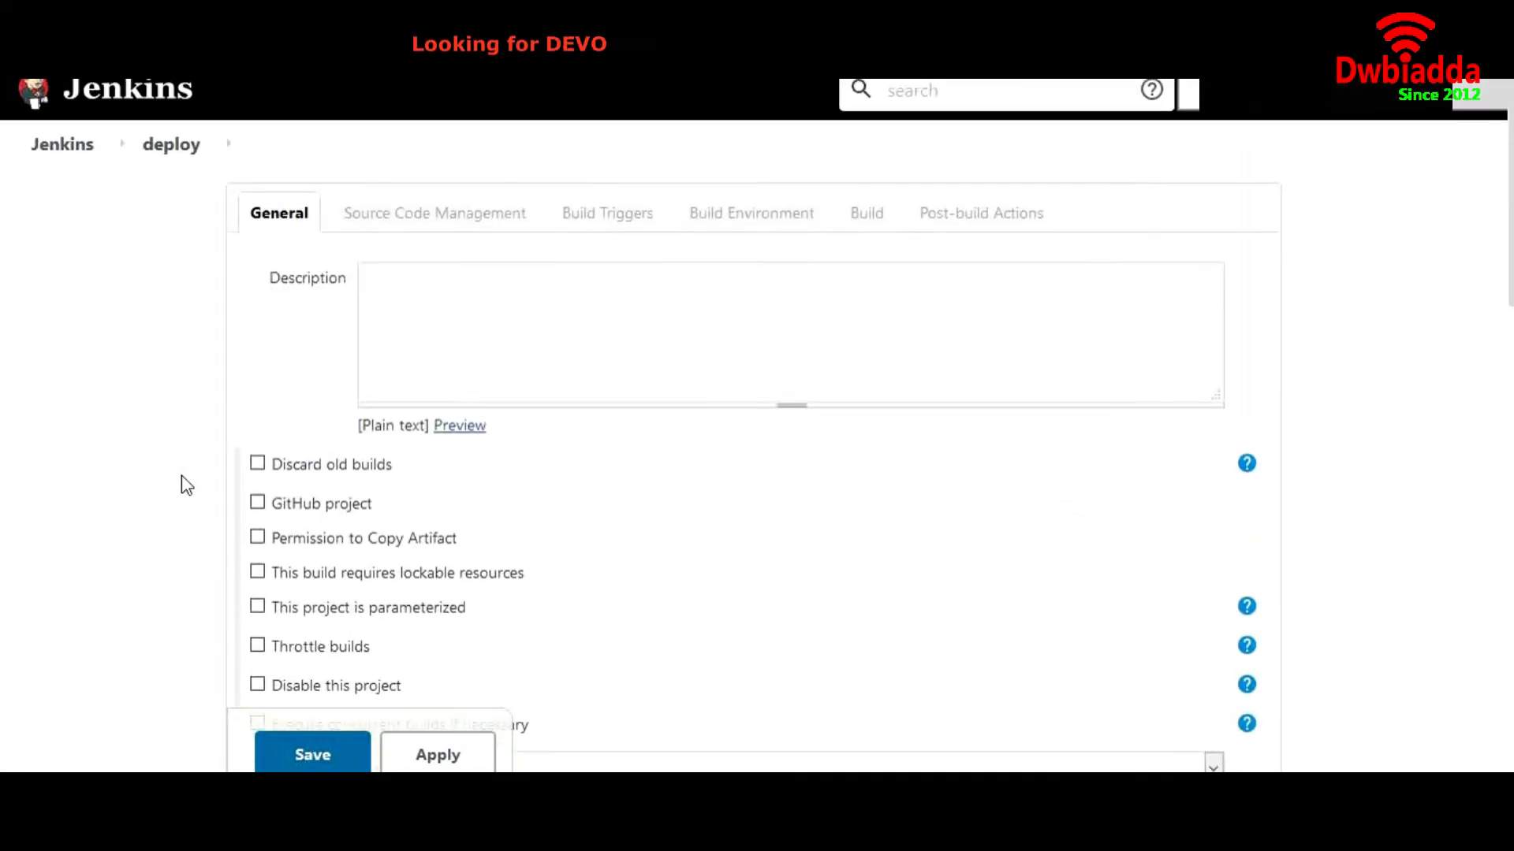
# Open the MyMaven job's configuration page from the dashboard
pyautogui.click(64, 145)
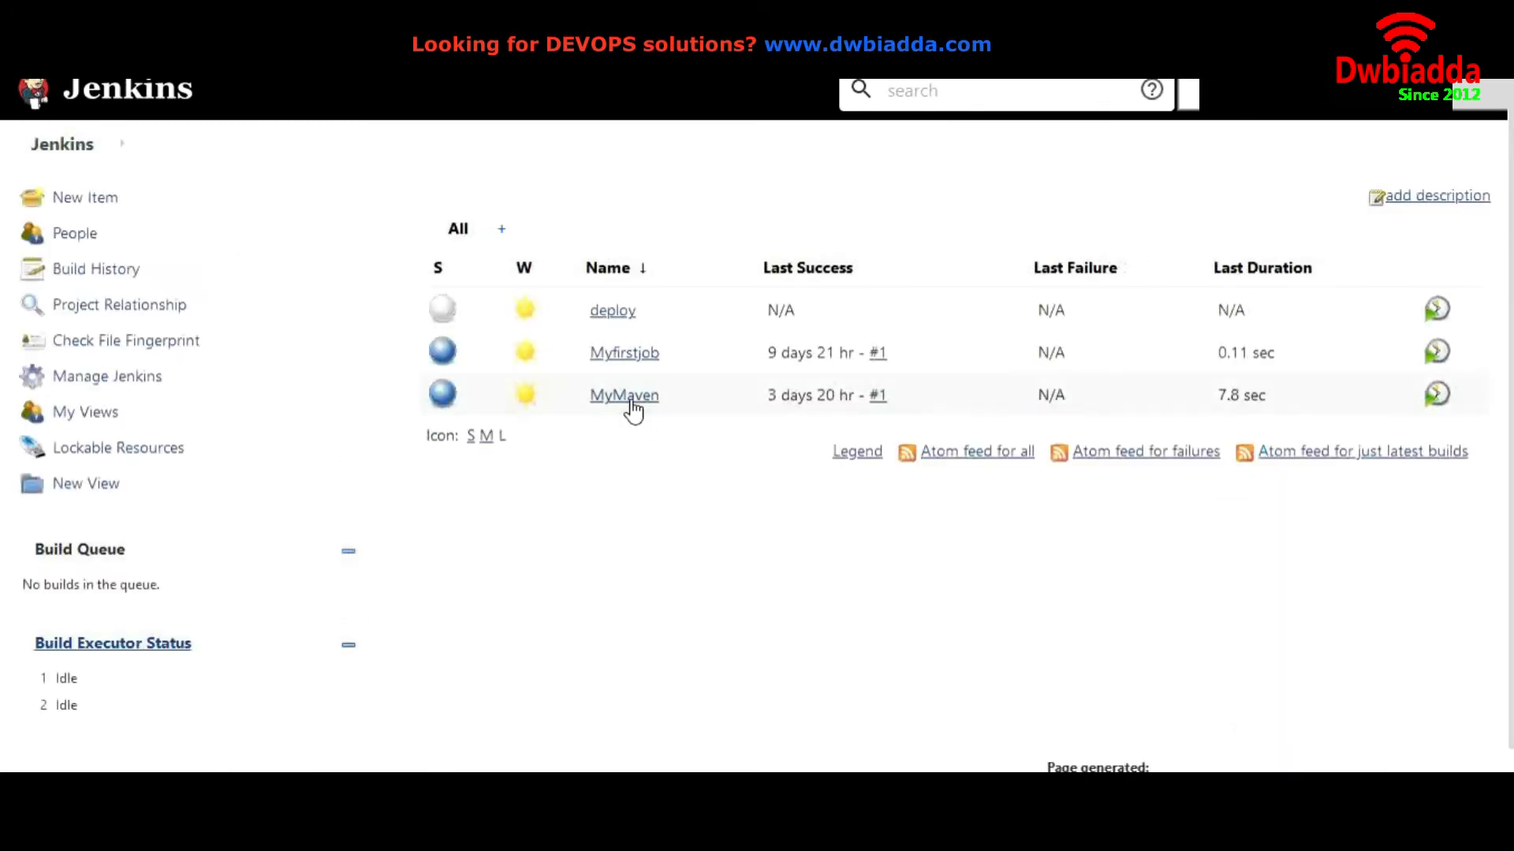
pyautogui.click(627, 396)
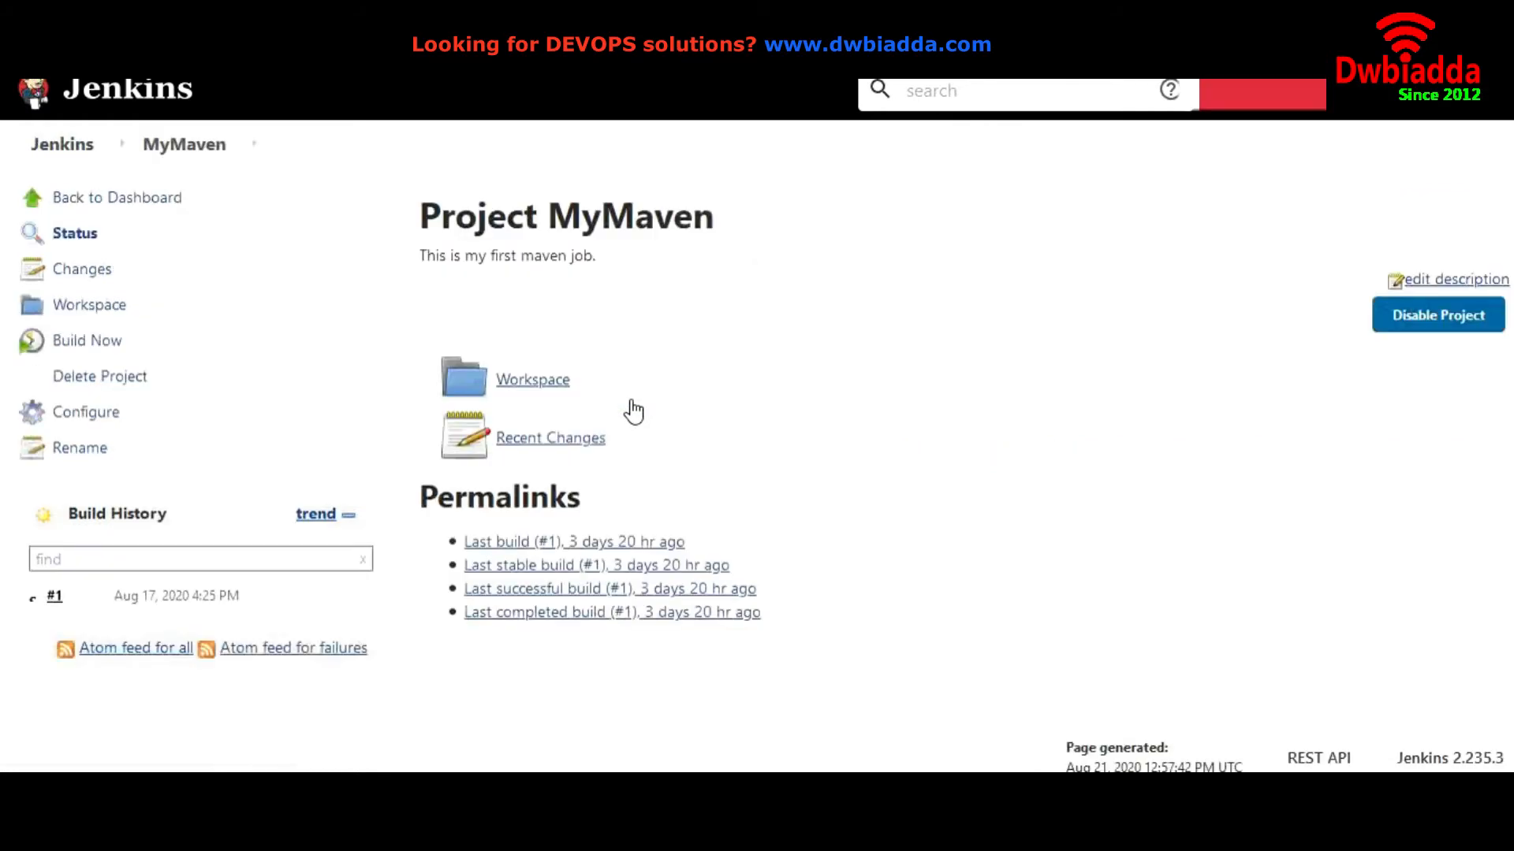
pyautogui.click(87, 413)
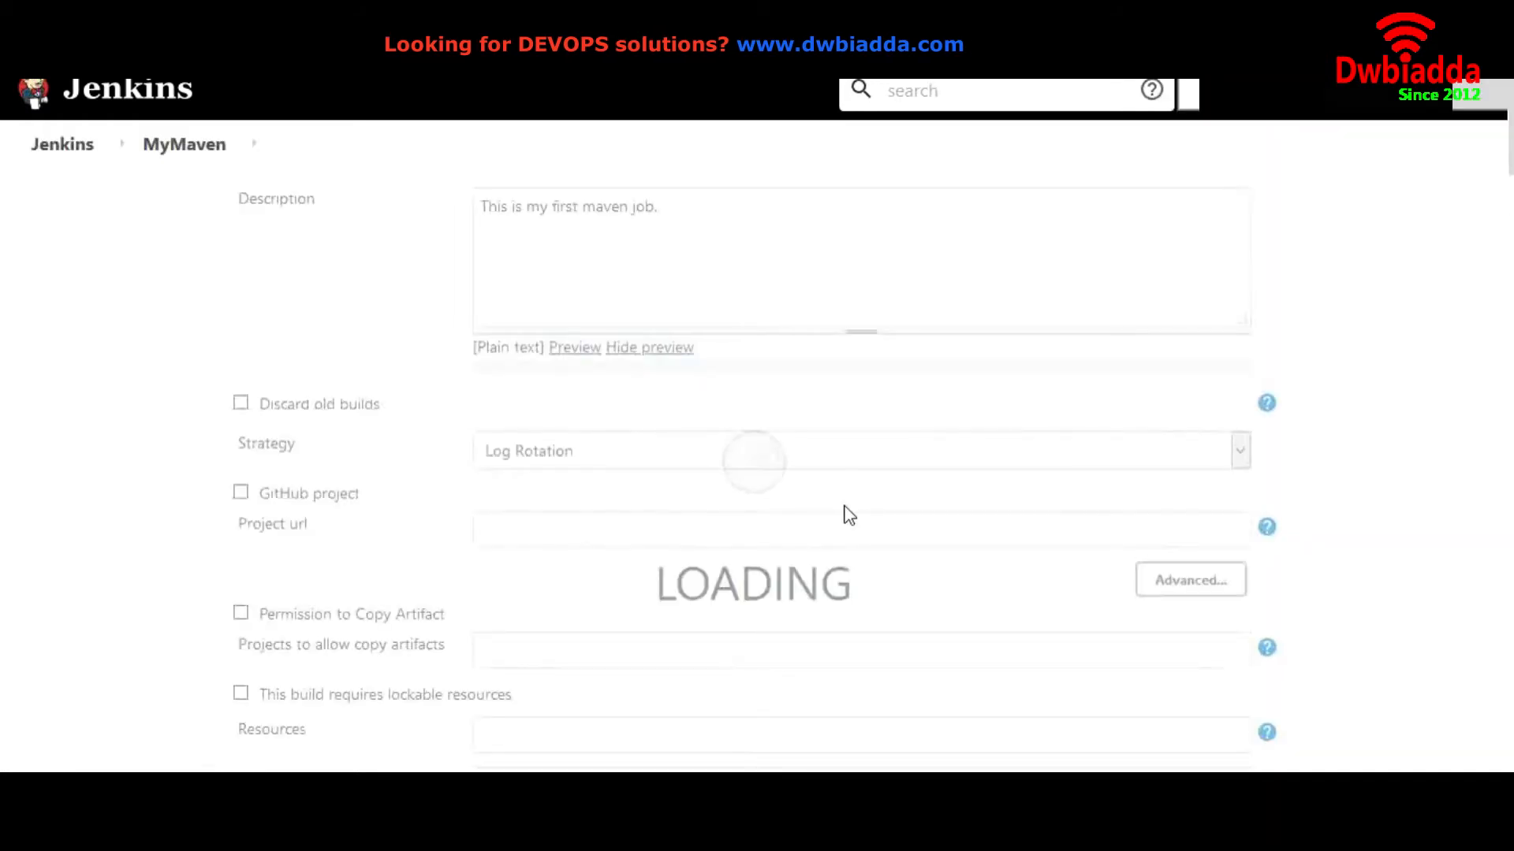
pyautogui.scroll(-5, 813, 575)
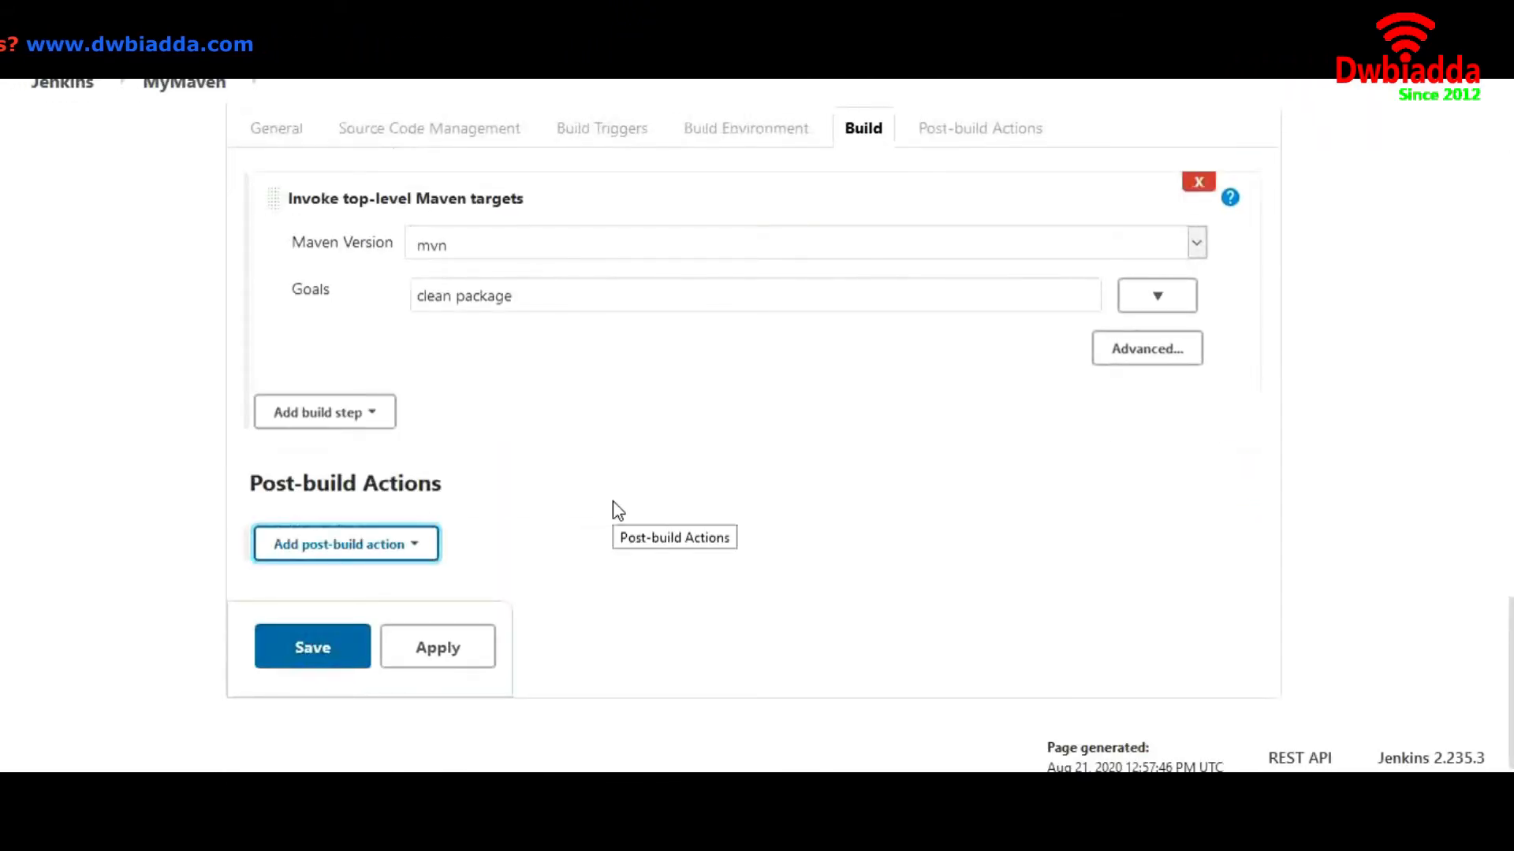
pyautogui.scroll(2, 614, 505)
pyautogui.scroll(-2, 614, 508)
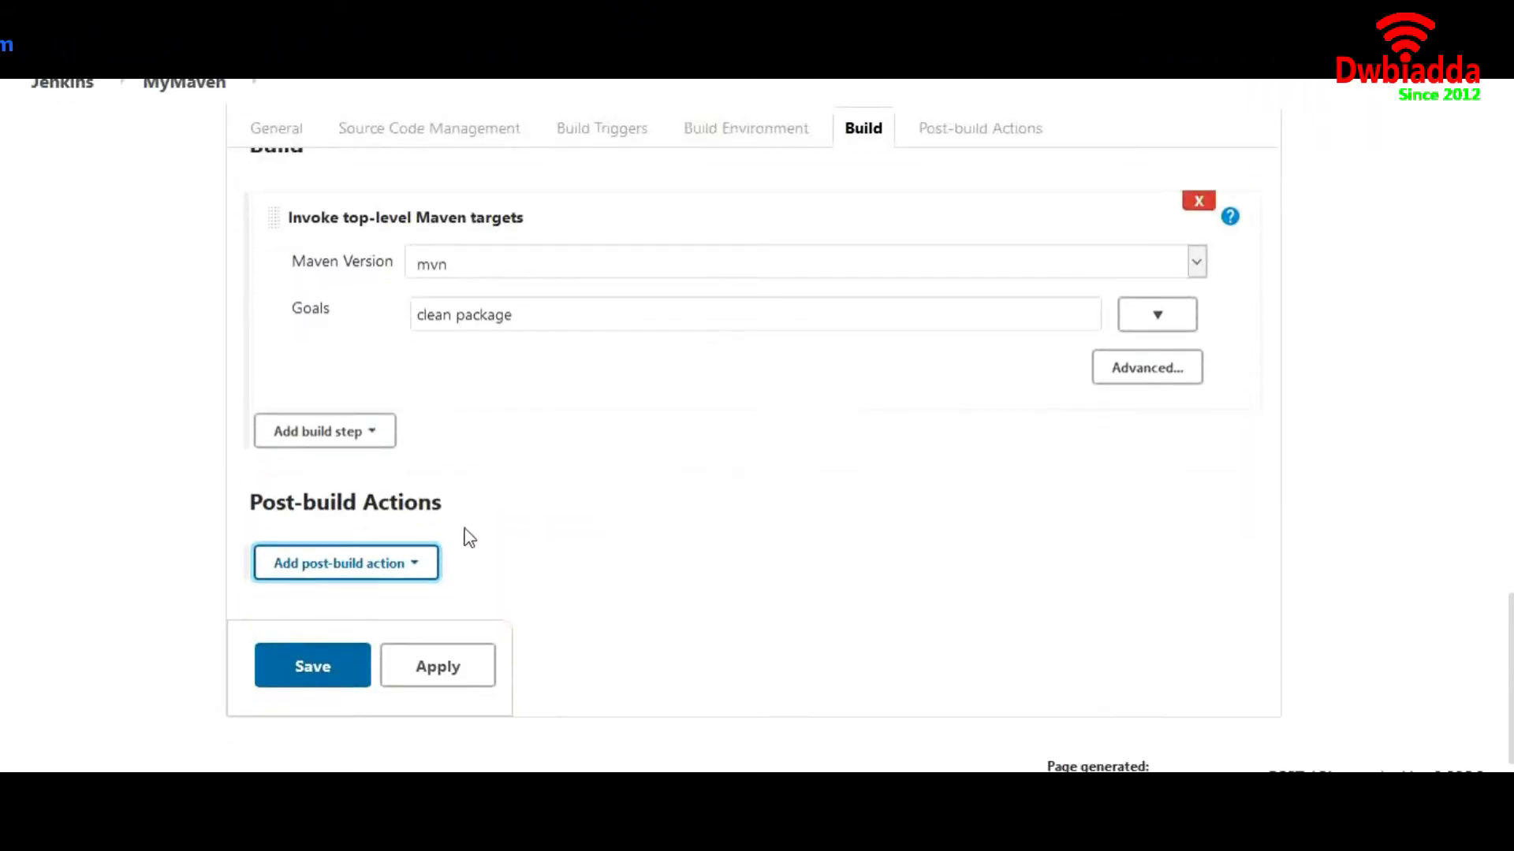
# Add an Archive the artifacts post-build action archiving **/*.war files
pyautogui.click(395, 563)
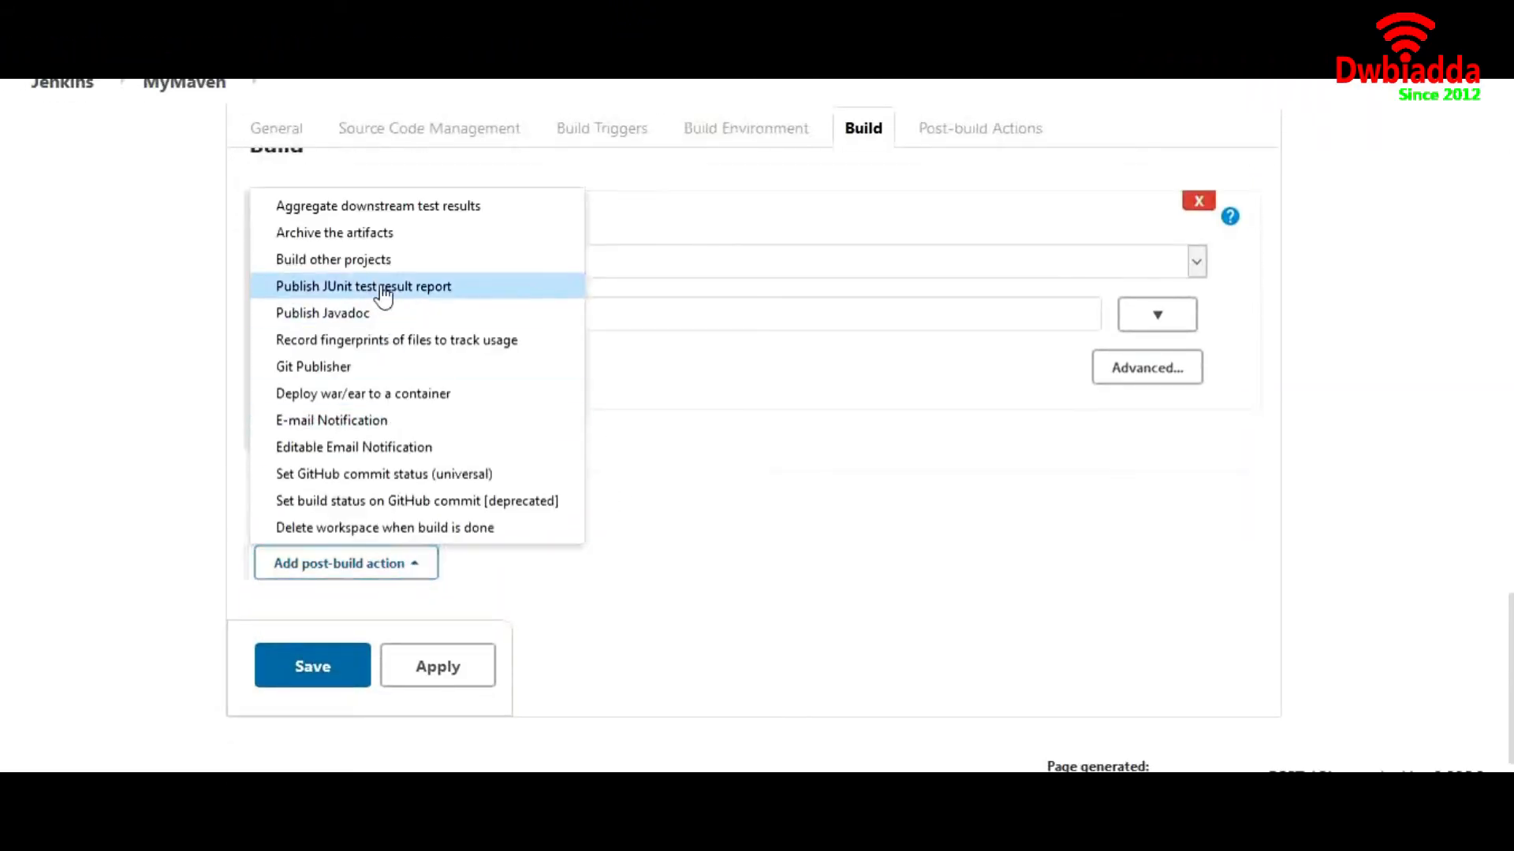
pyautogui.click(382, 236)
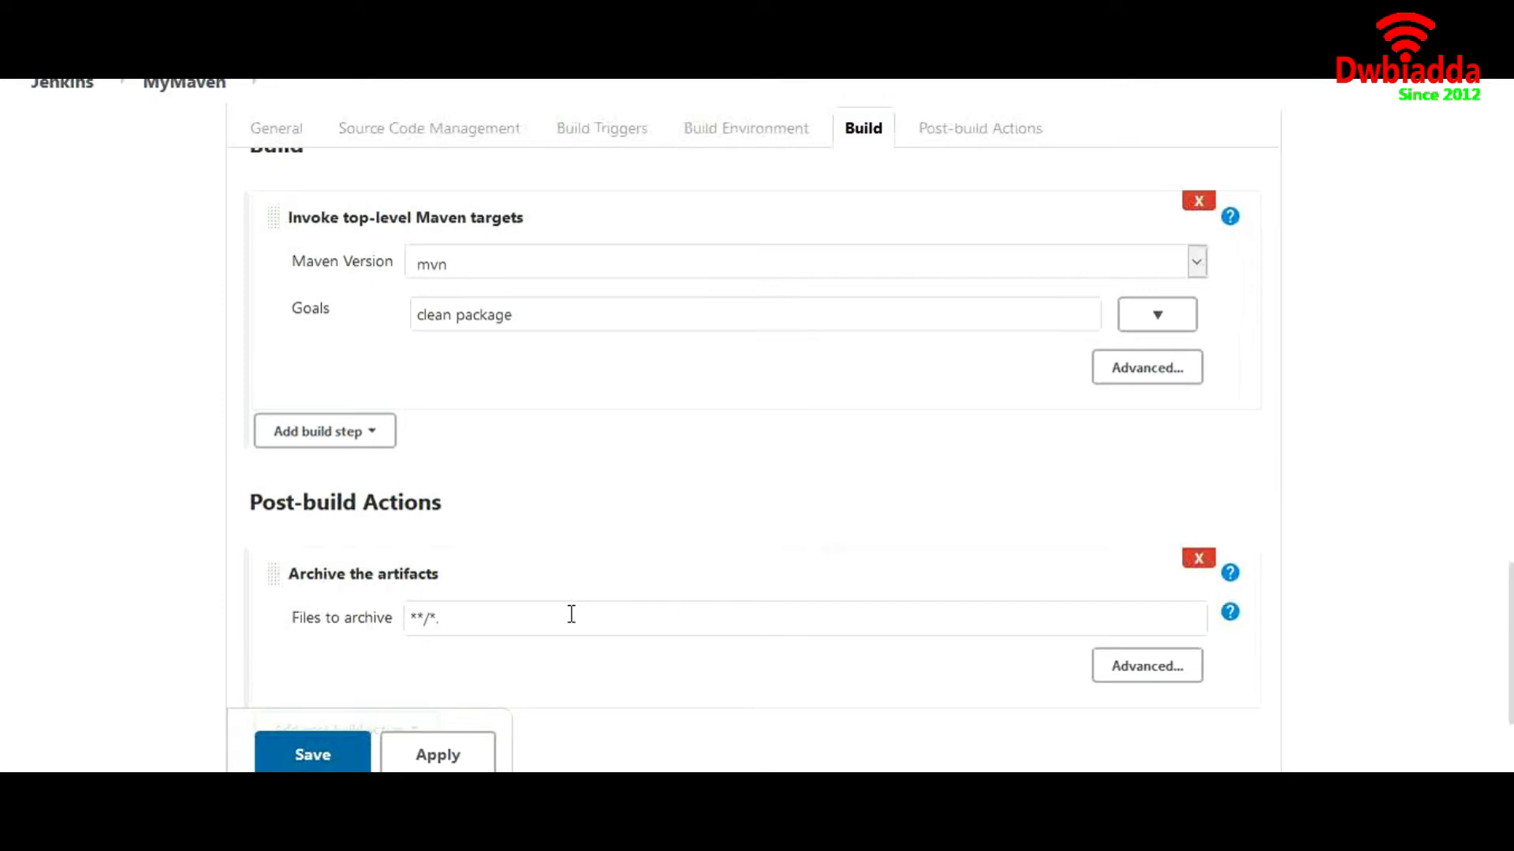
pyautogui.write('war')
pyautogui.moveTo(468, 624); pyautogui.dragTo(439, 619)
pyautogui.scroll(-1, 73, 592)
pyautogui.scroll(-2, 73, 593)
# Save MyMaven's configuration and open the deploy job's configuration page
pyautogui.click(276, 688)
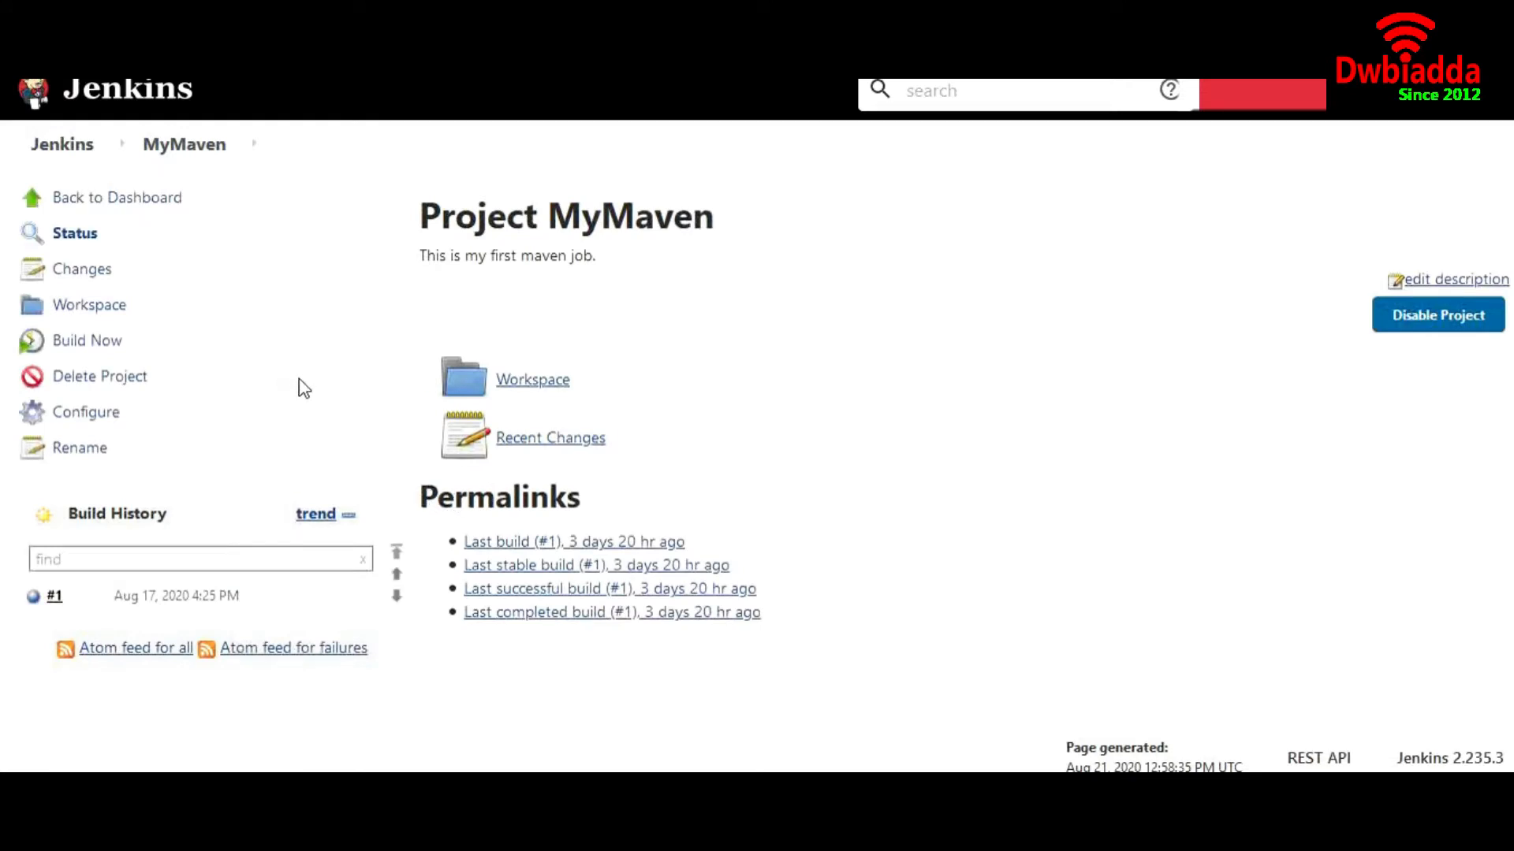
pyautogui.click(81, 156)
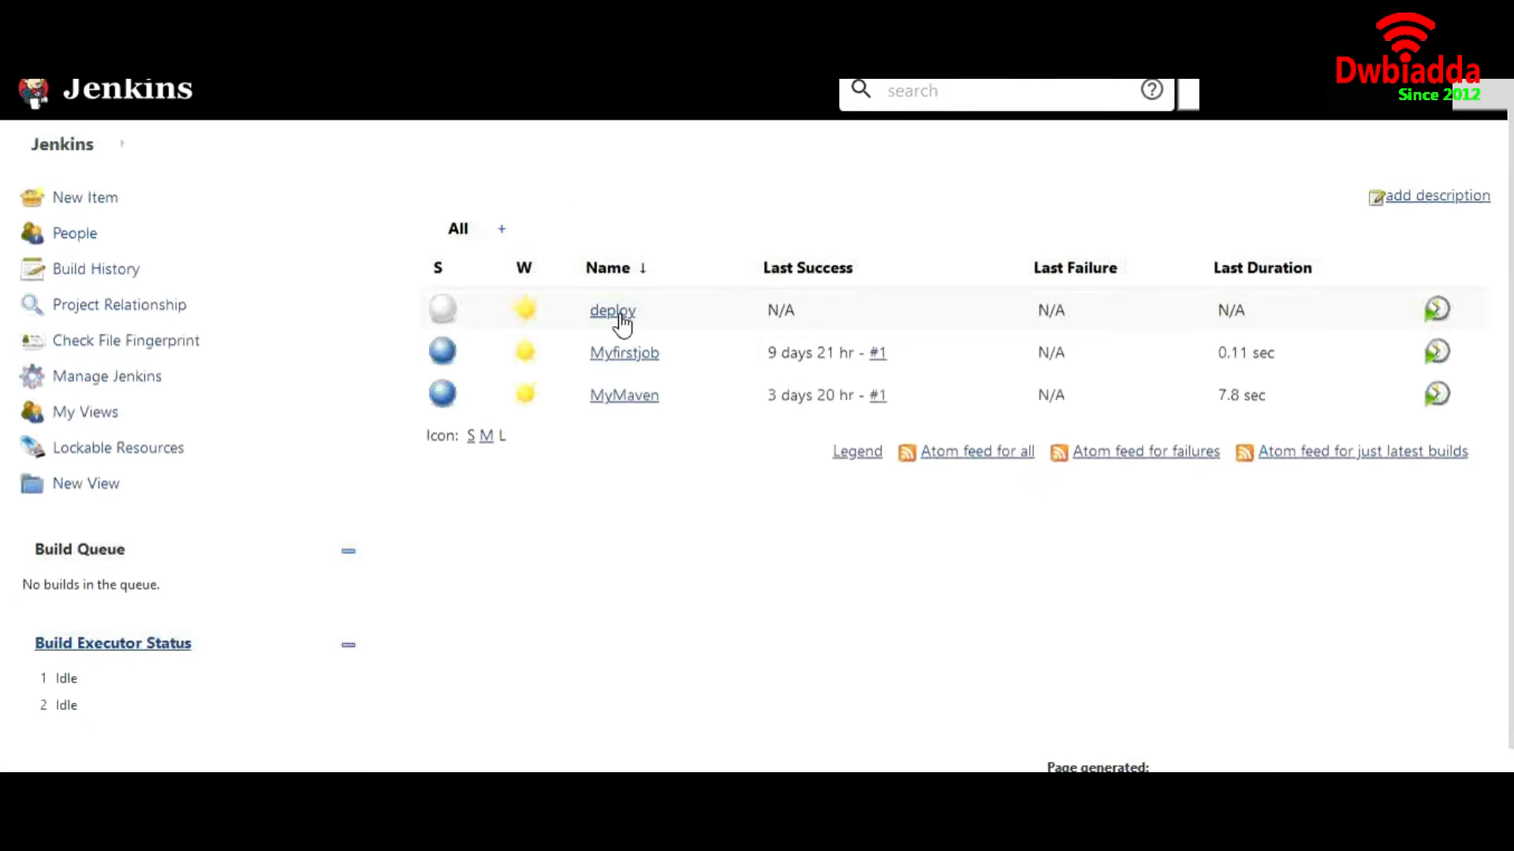
pyautogui.click(620, 315)
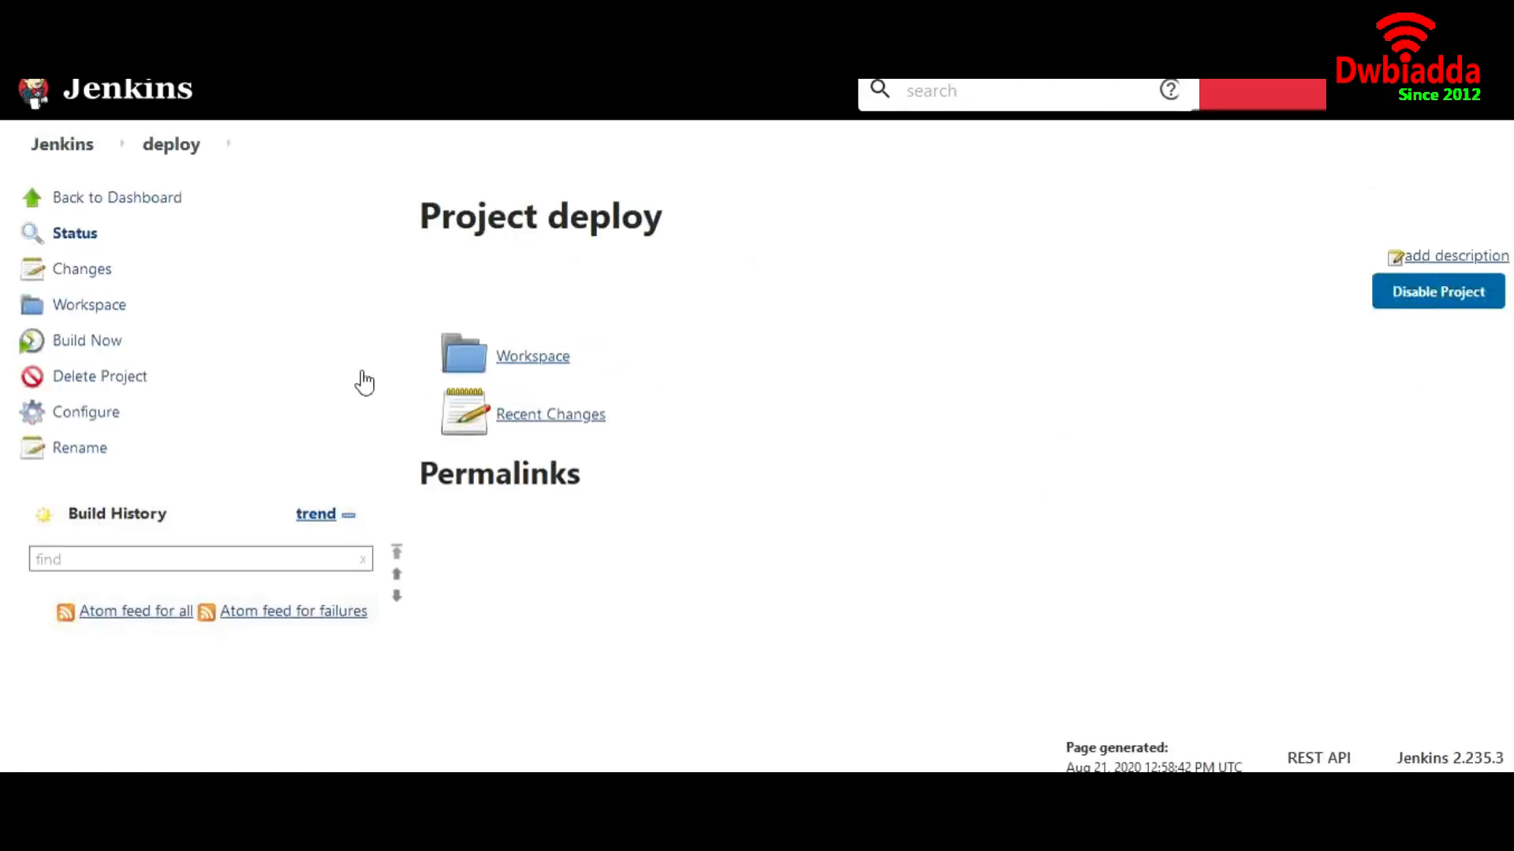
pyautogui.click(103, 416)
pyautogui.scroll(-10, 640, 538)
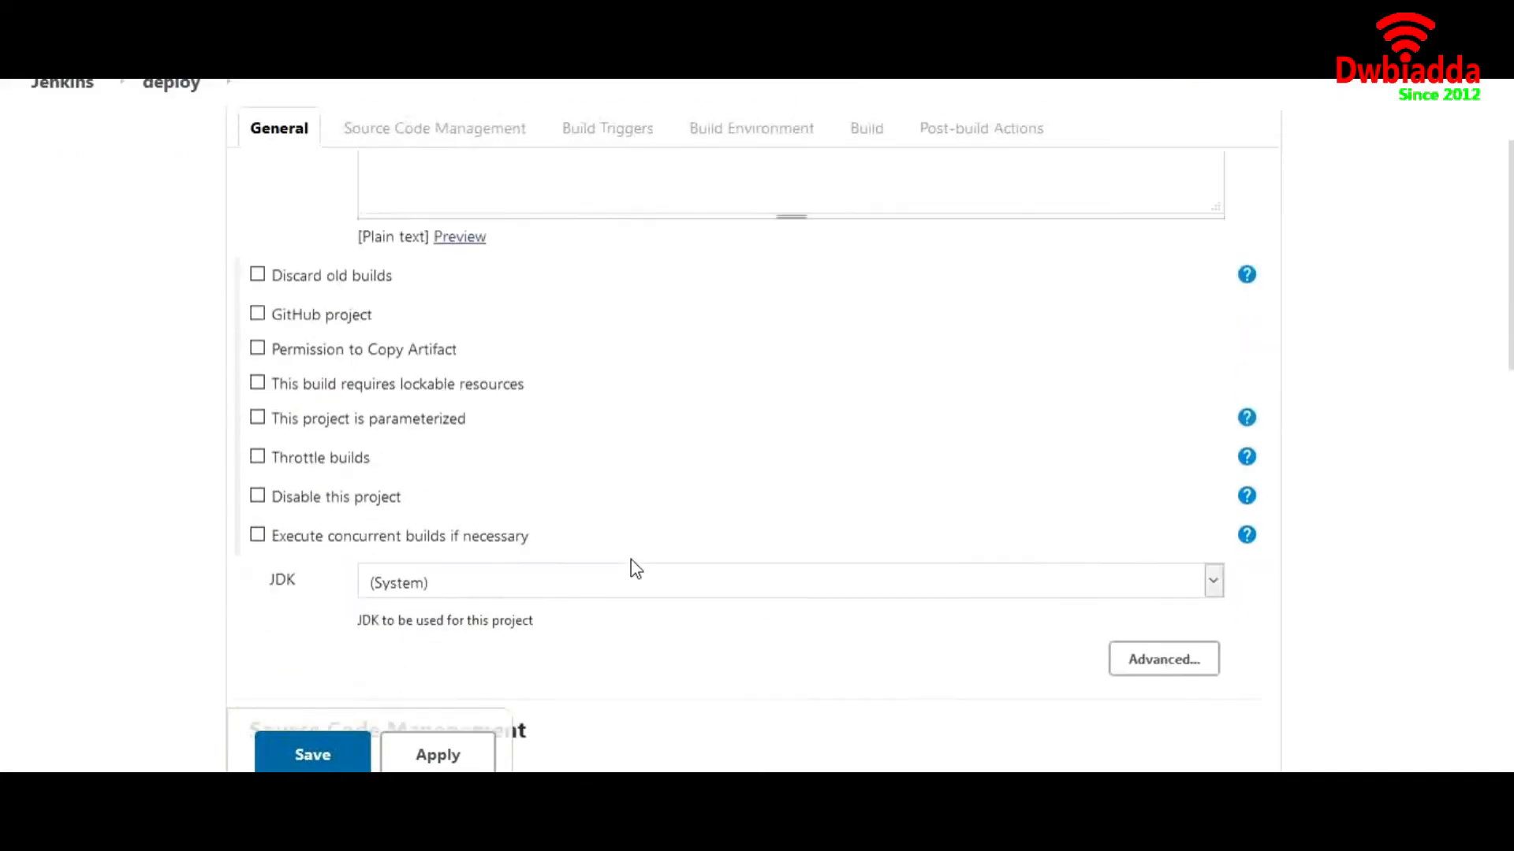
pyautogui.scroll(-1, 635, 568)
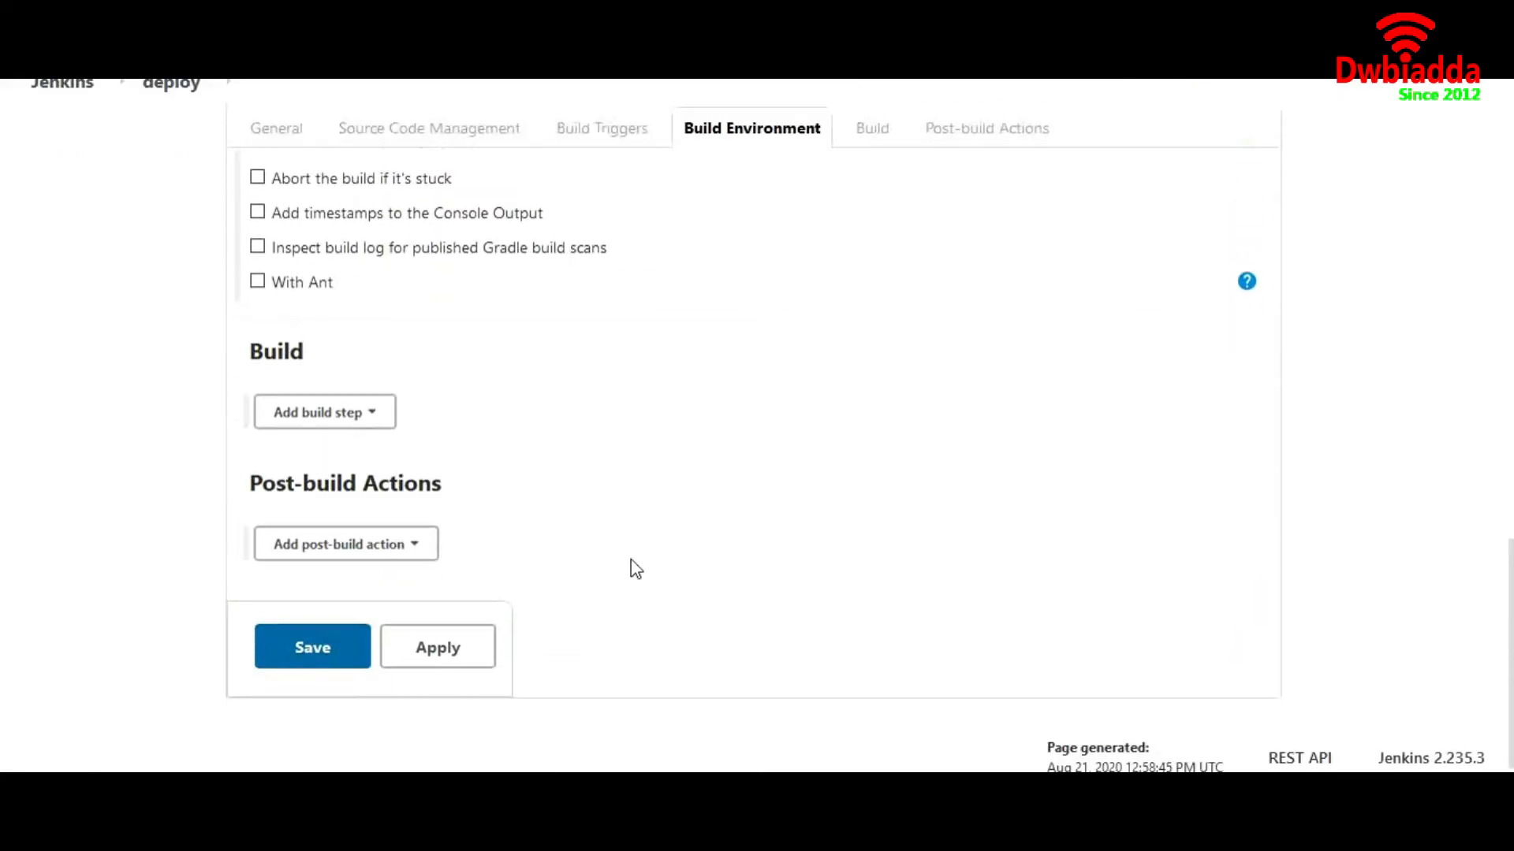
# Add a Copy artifacts build step pulling **/*.war from the MyMaven project
pyautogui.click(377, 431)
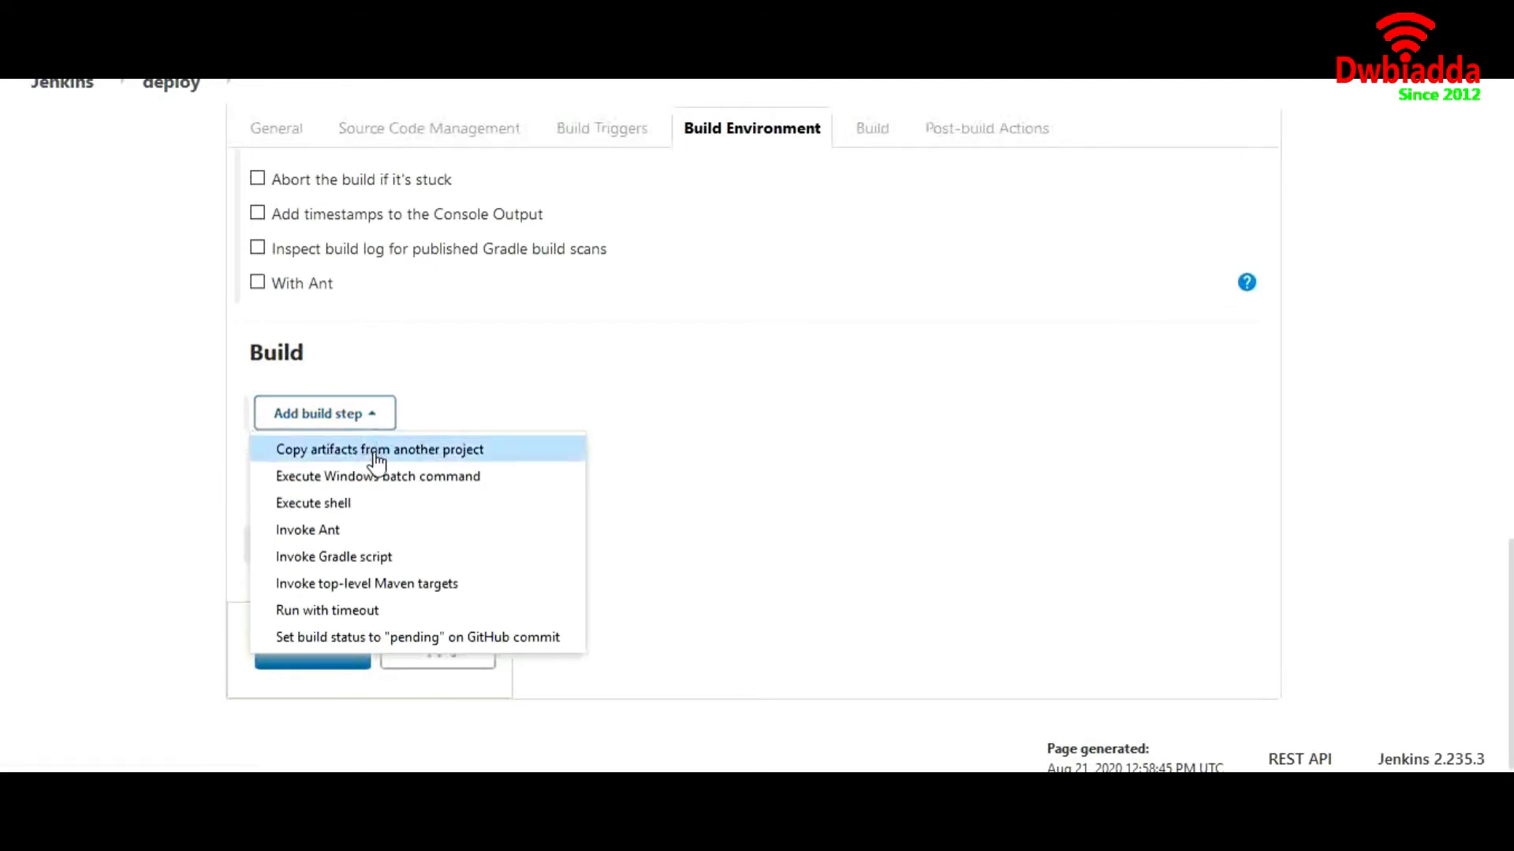
pyautogui.click(376, 459)
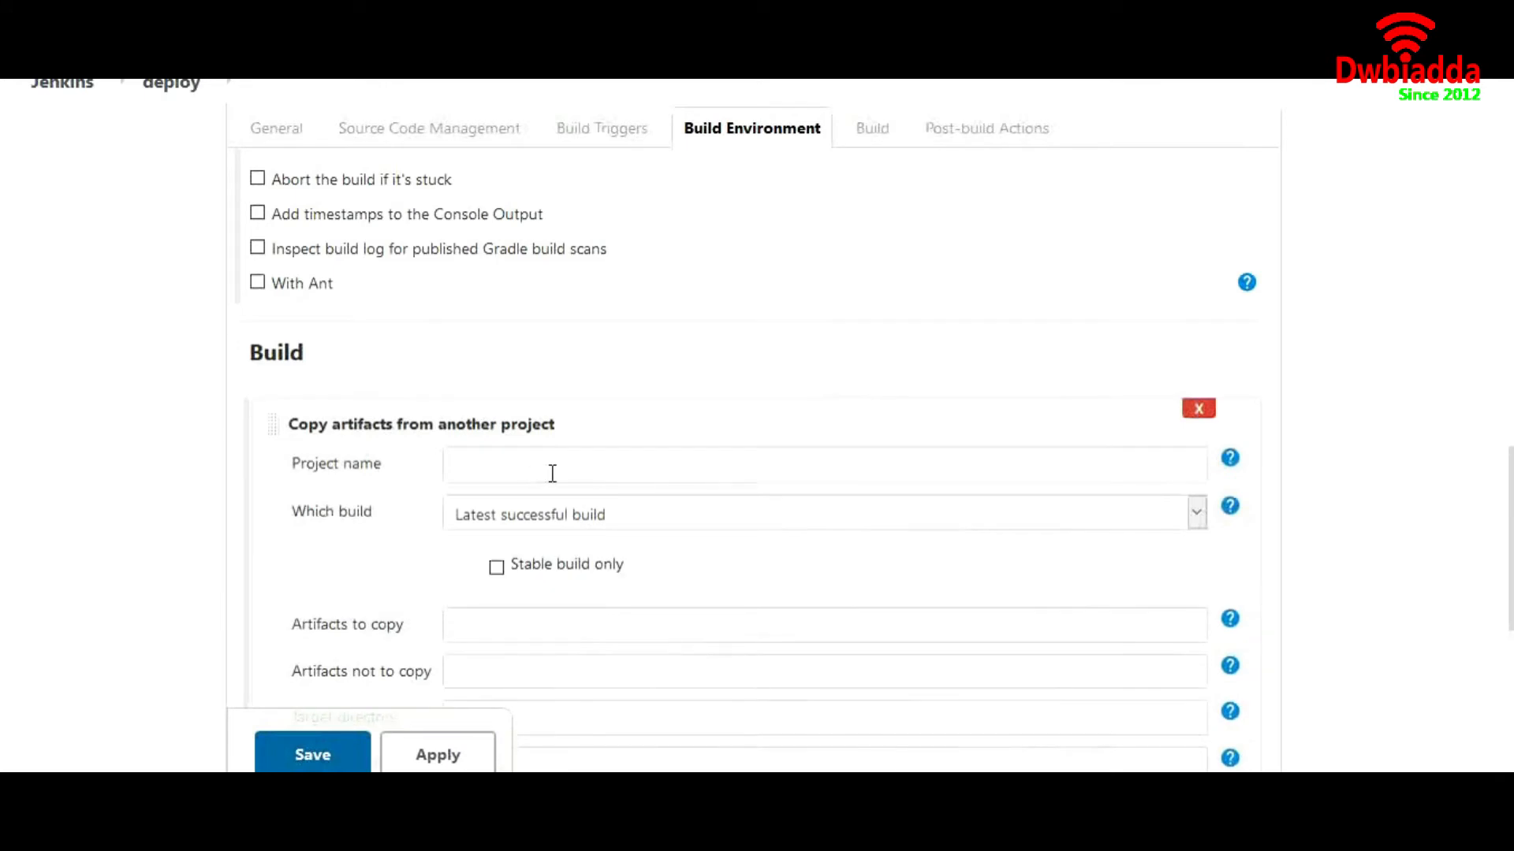
pyautogui.click(553, 473)
pyautogui.write('m')
pyautogui.click(515, 517)
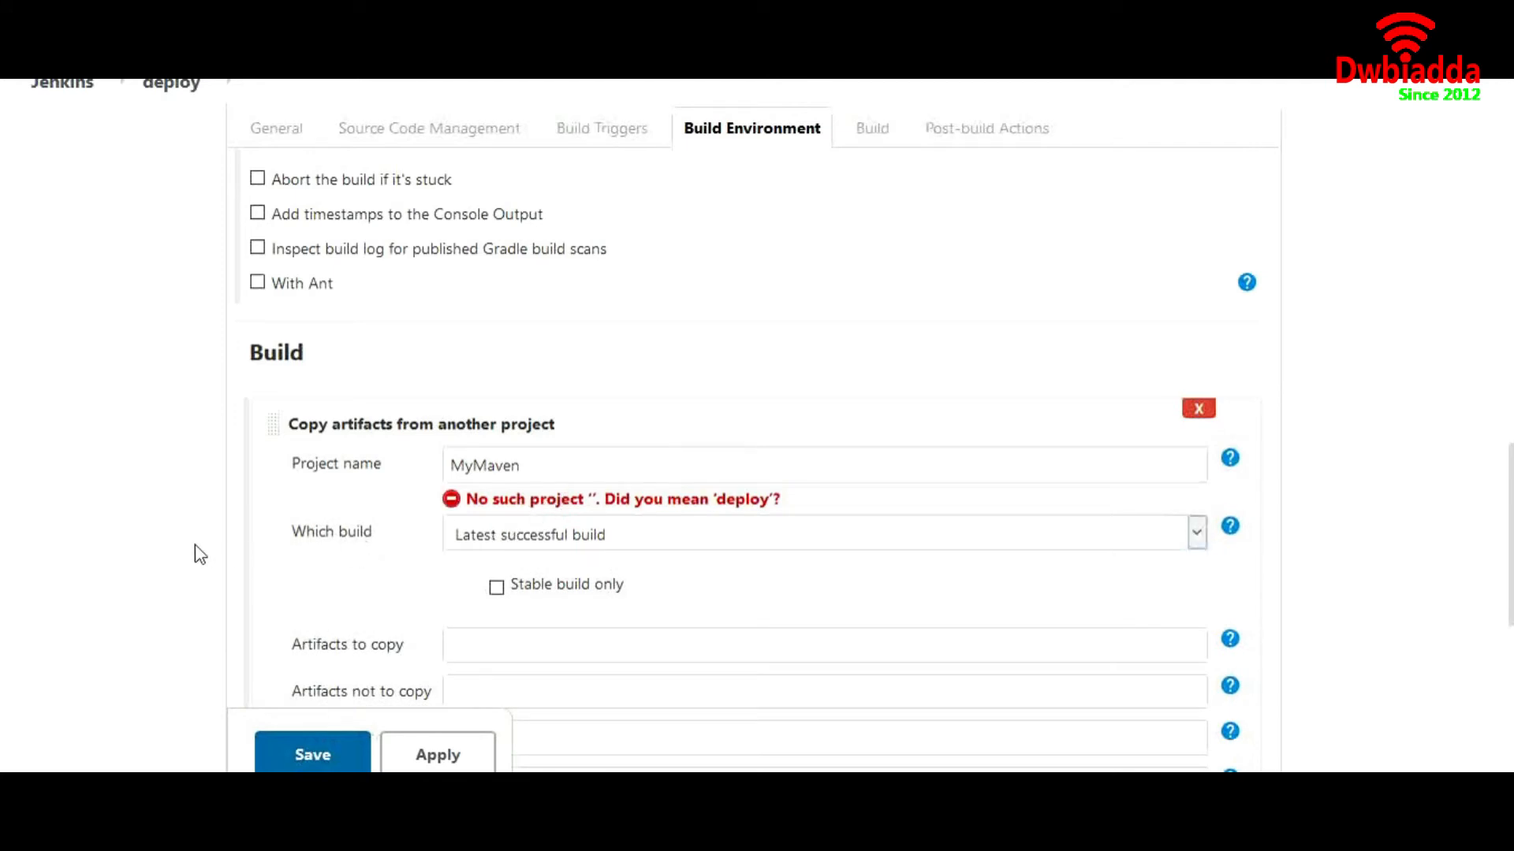
pyautogui.click(521, 464)
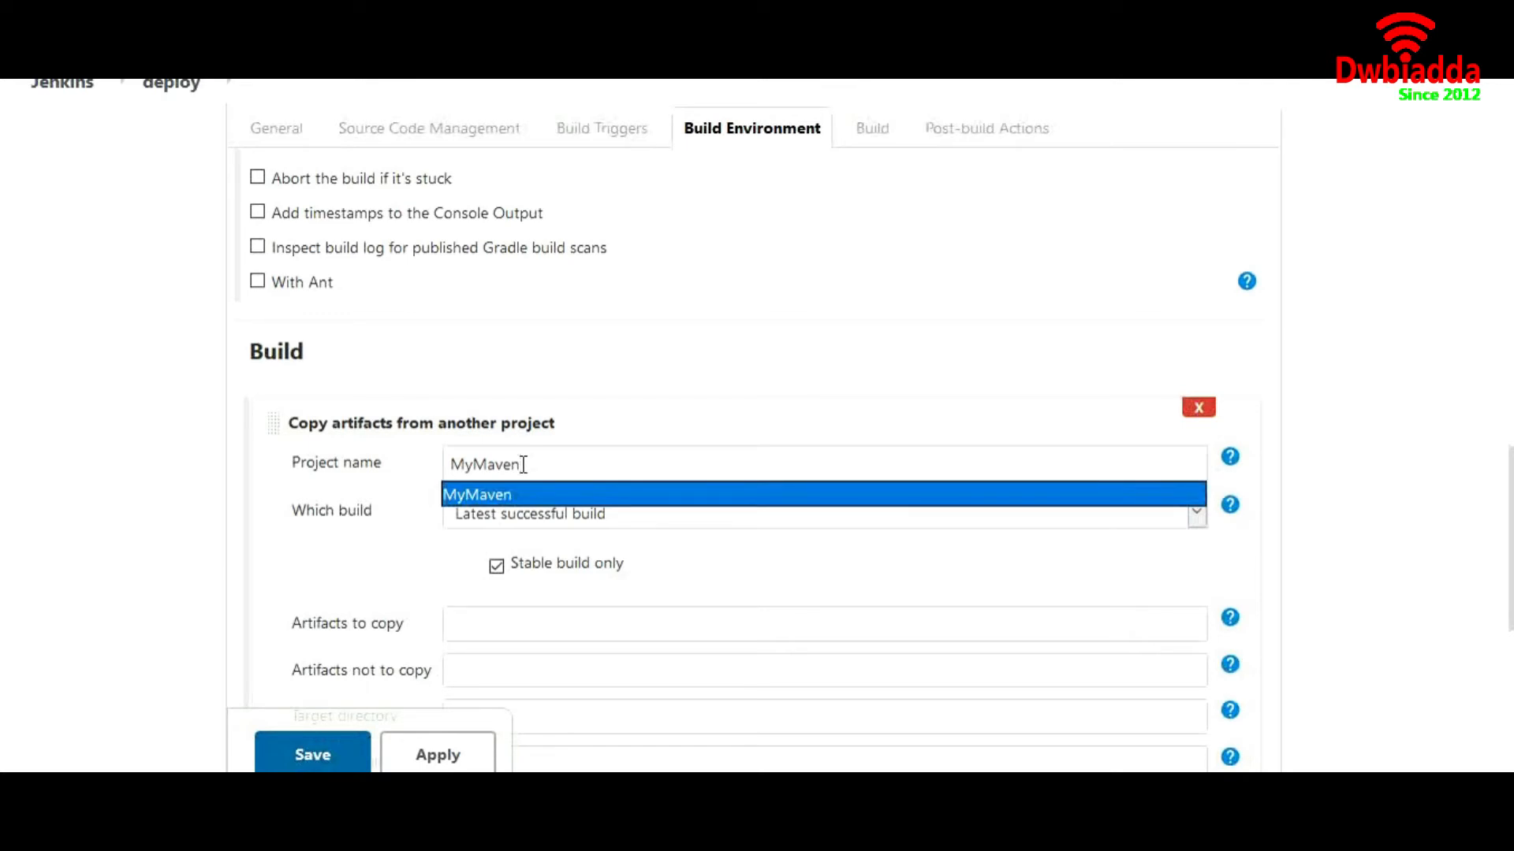
pyautogui.click(408, 493)
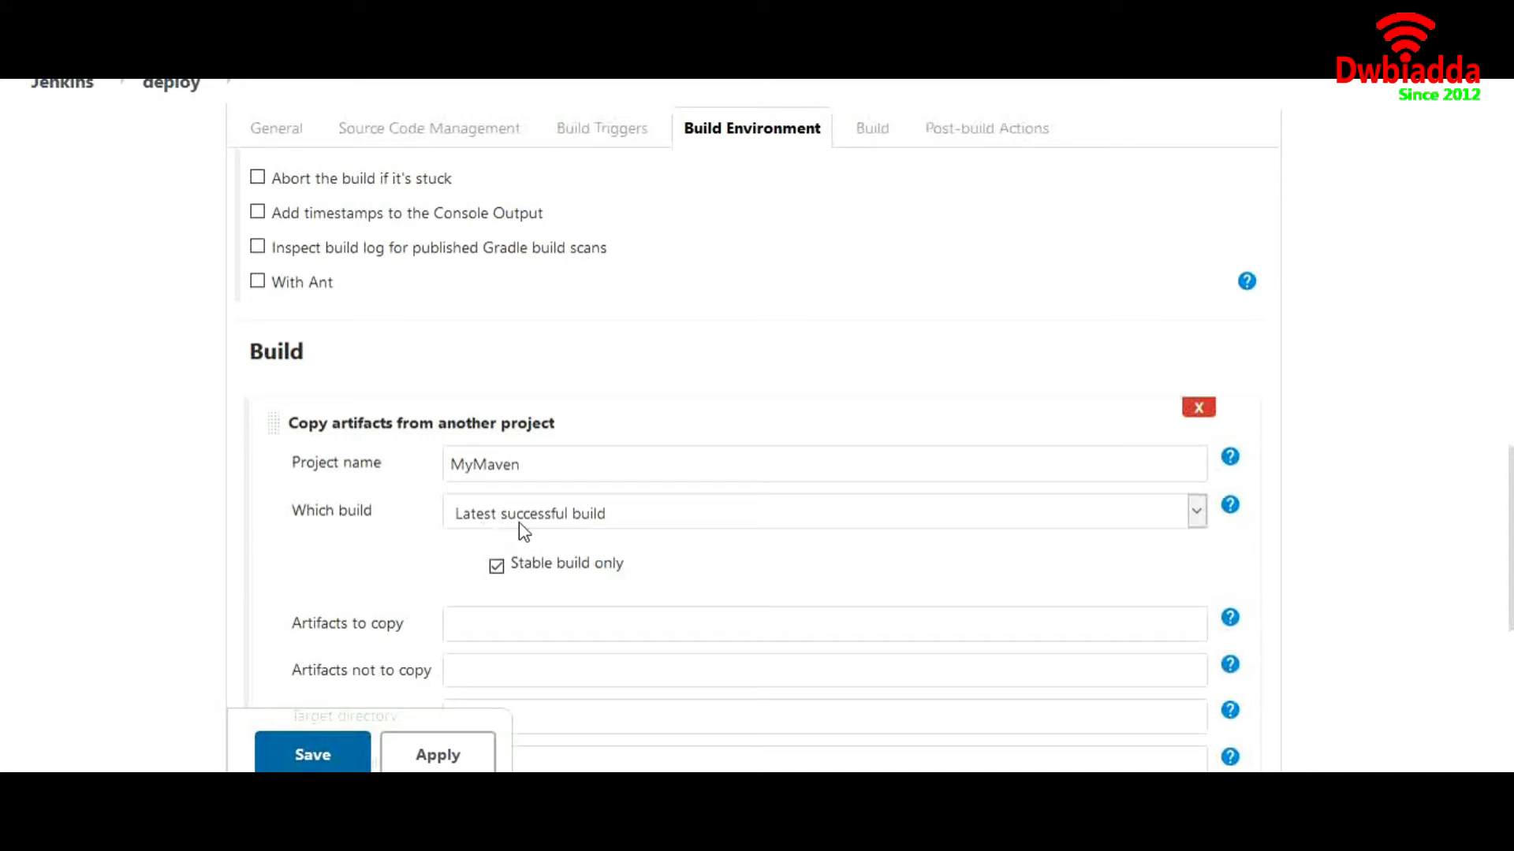
pyautogui.scroll(-2, 497, 571)
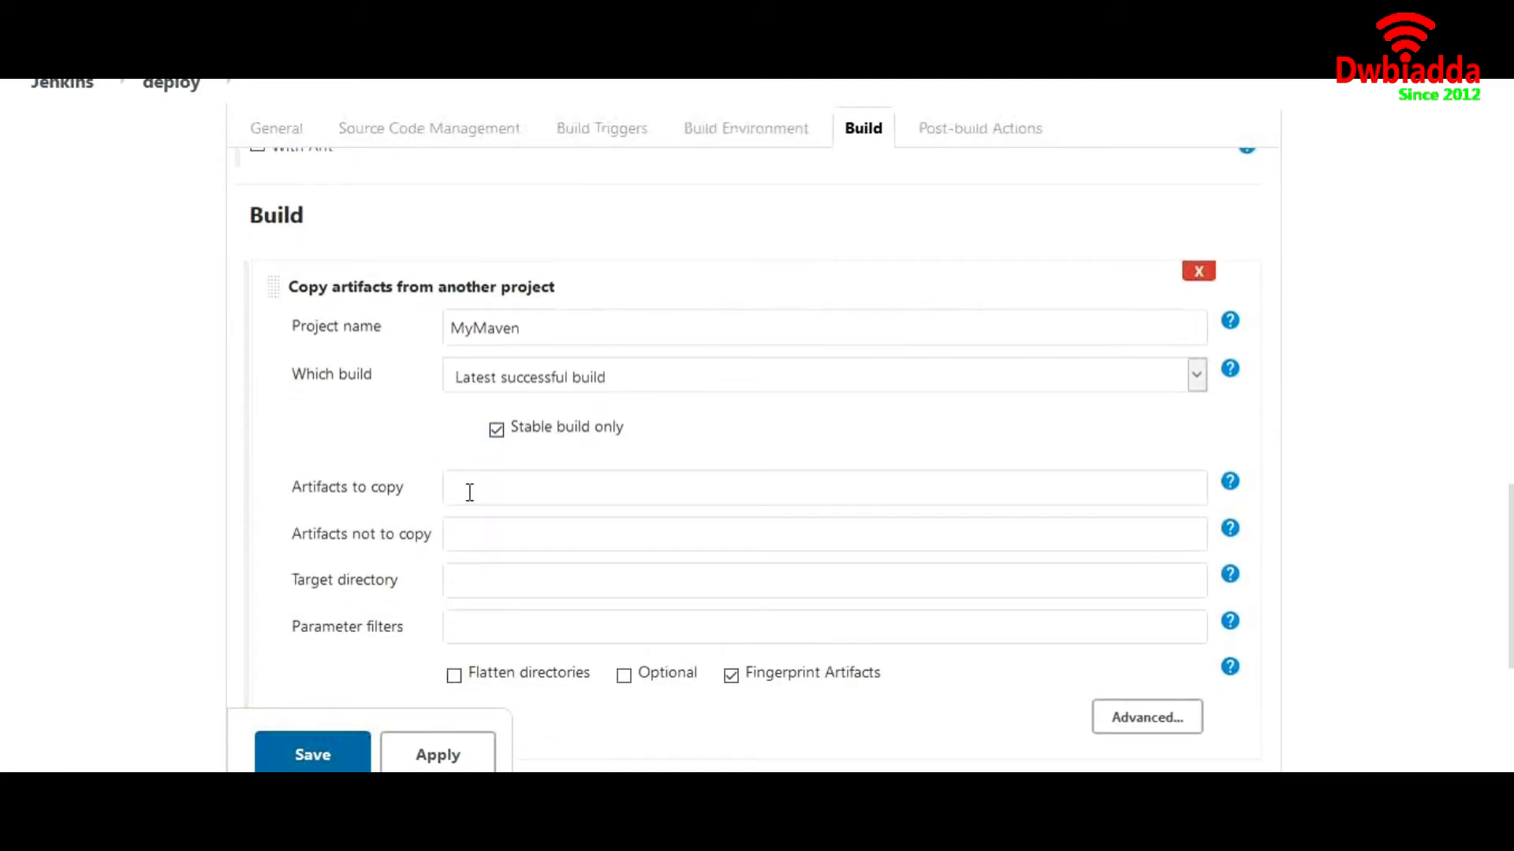
pyautogui.write('*/*.war')
pyautogui.scroll(-4, 213, 582)
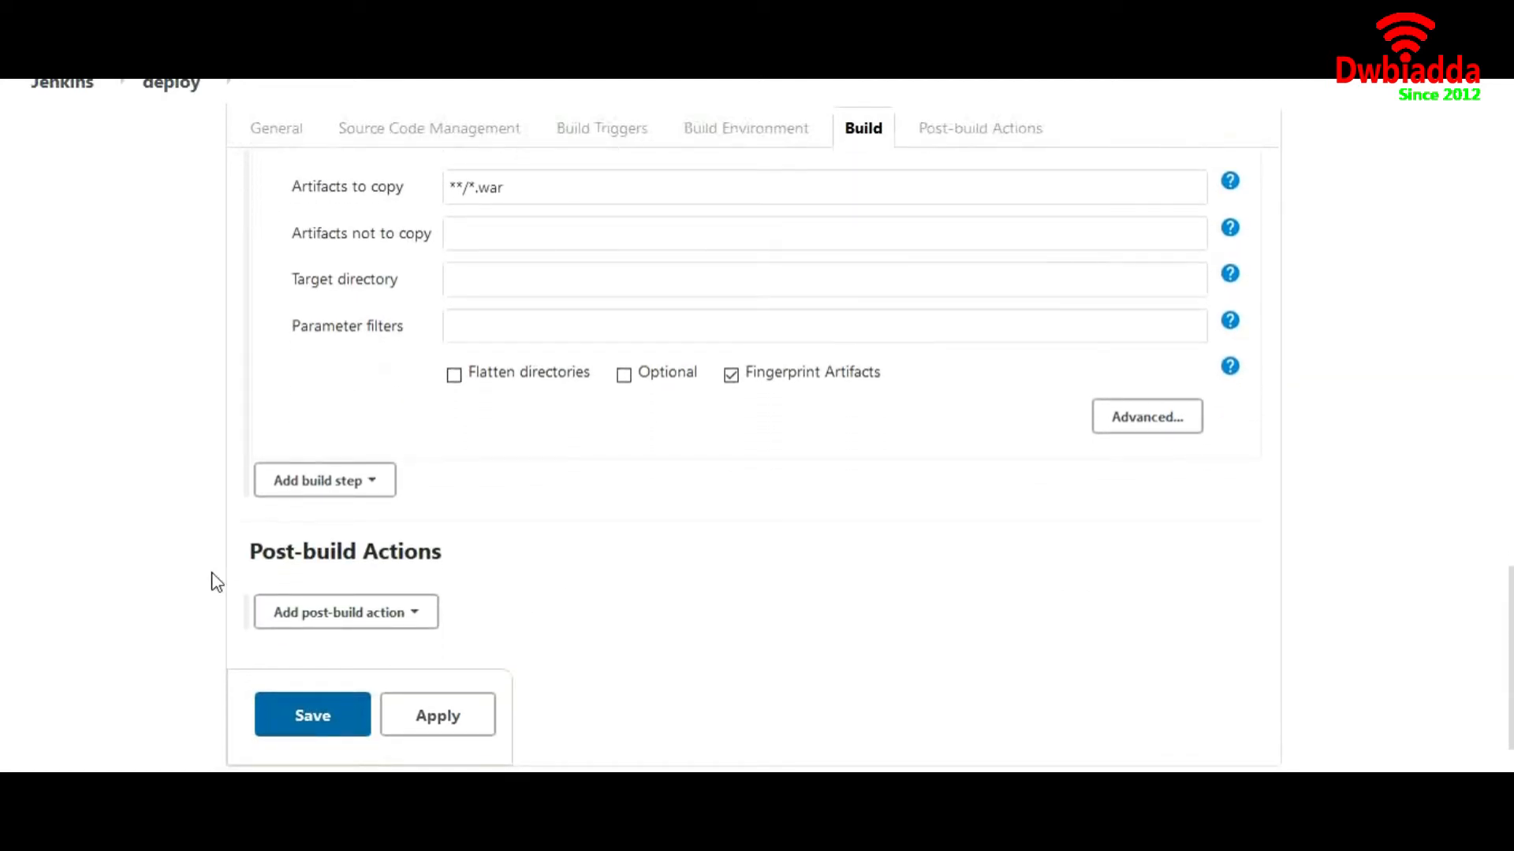
pyautogui.scroll(-1, 215, 582)
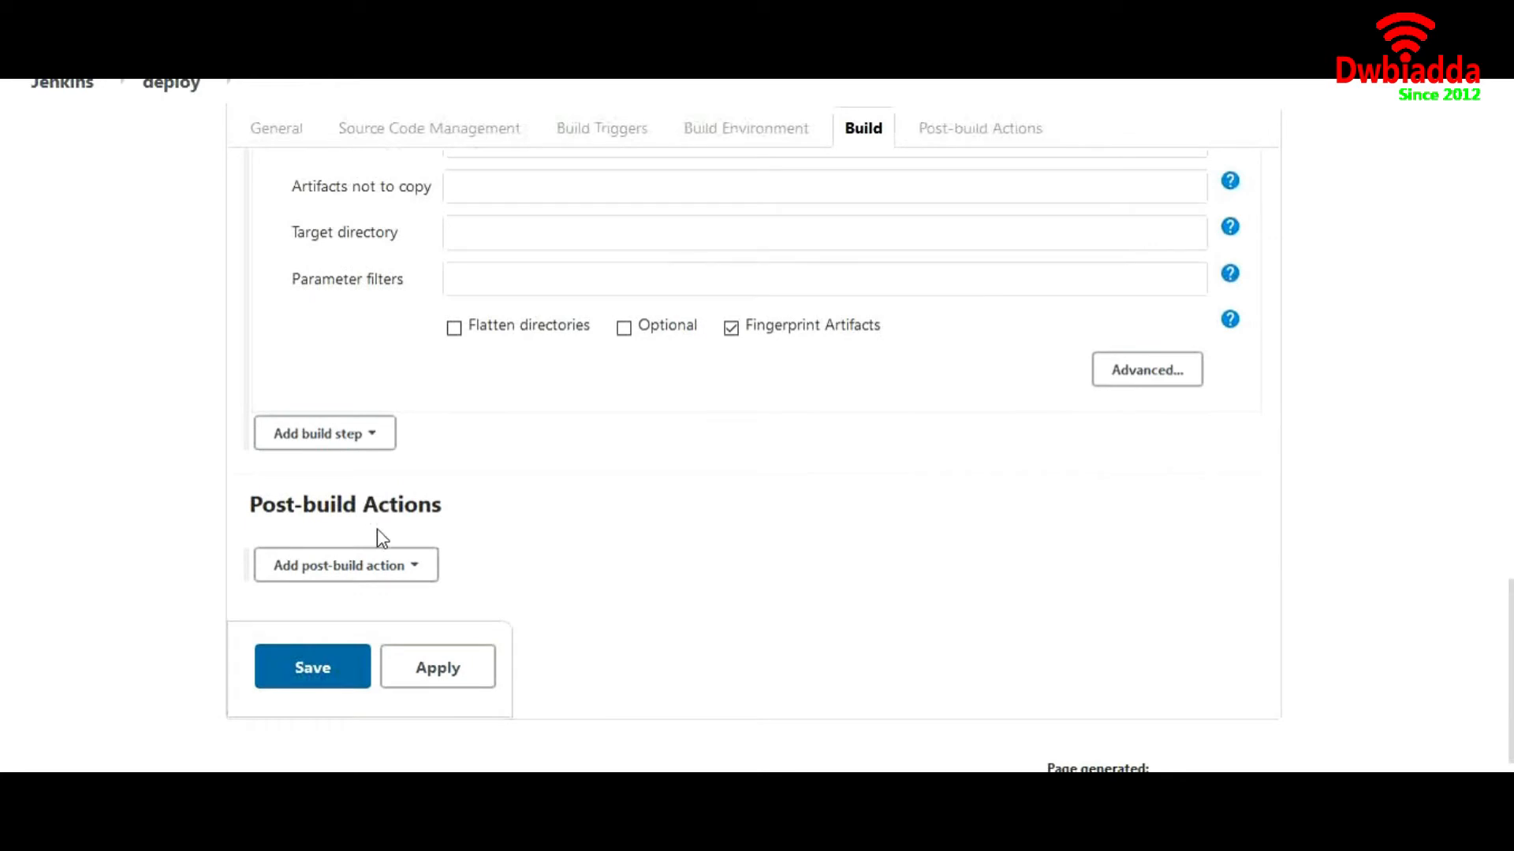
# Add a Deploy war/ear to a container post-build action with WAR/EAR files **/*.war
pyautogui.click(401, 569)
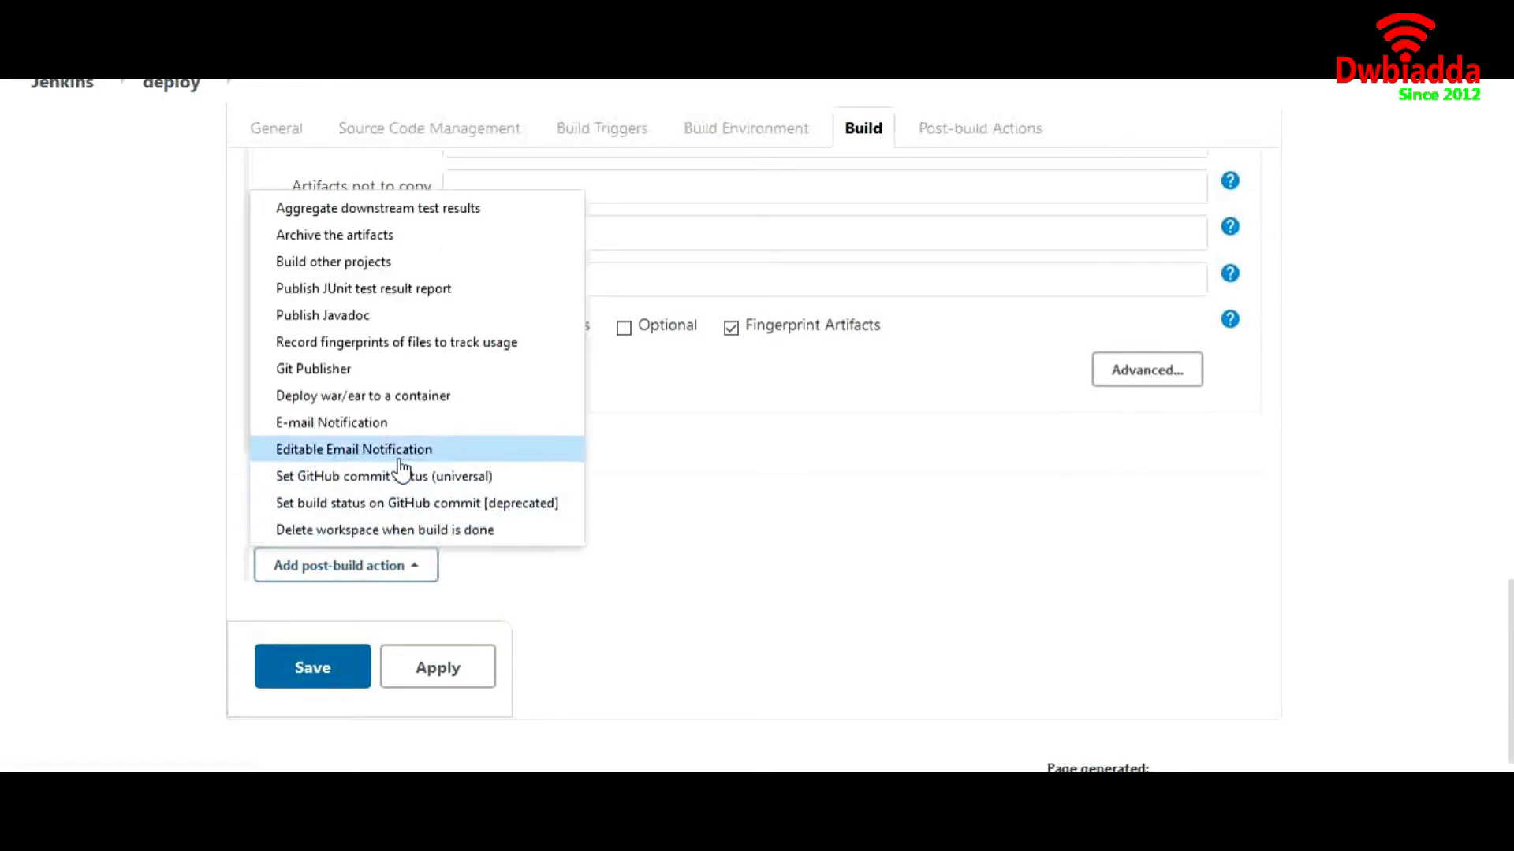
pyautogui.click(388, 405)
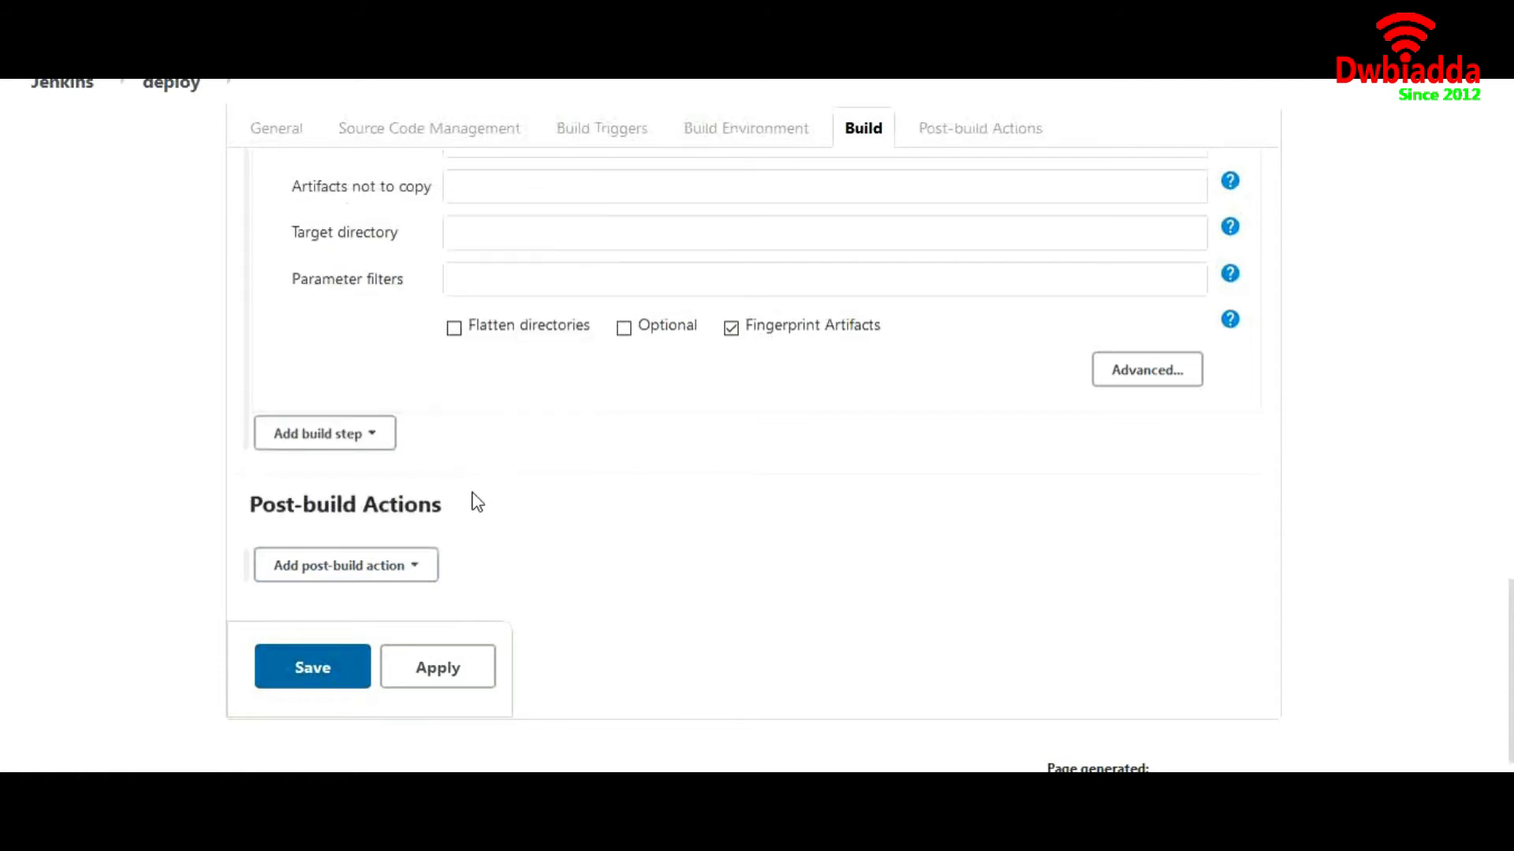
pyautogui.scroll(-2, 496, 556)
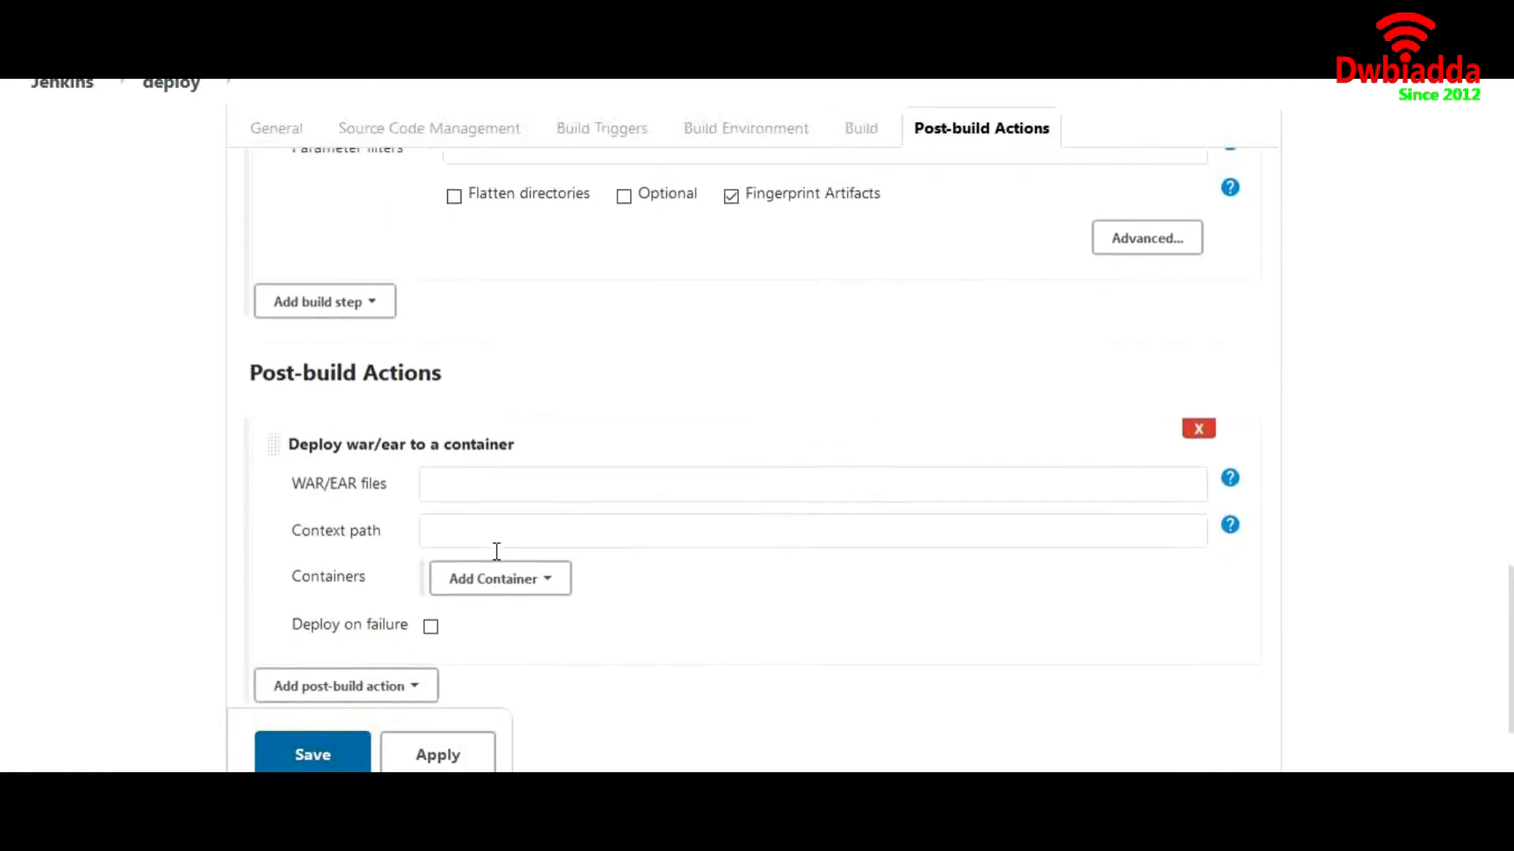
pyautogui.click(487, 478)
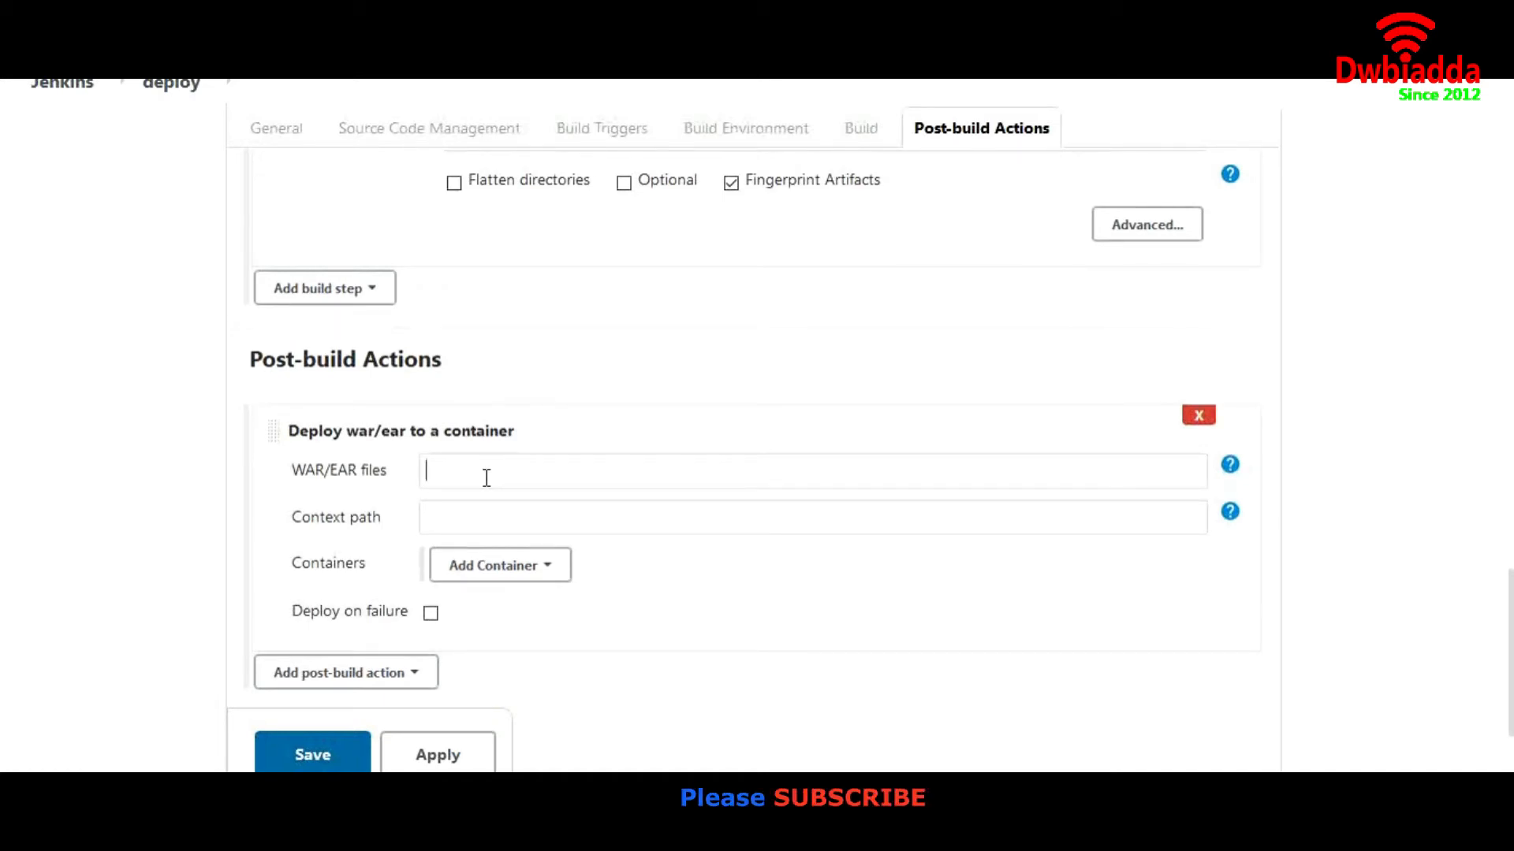
pyautogui.write('**/*.war')
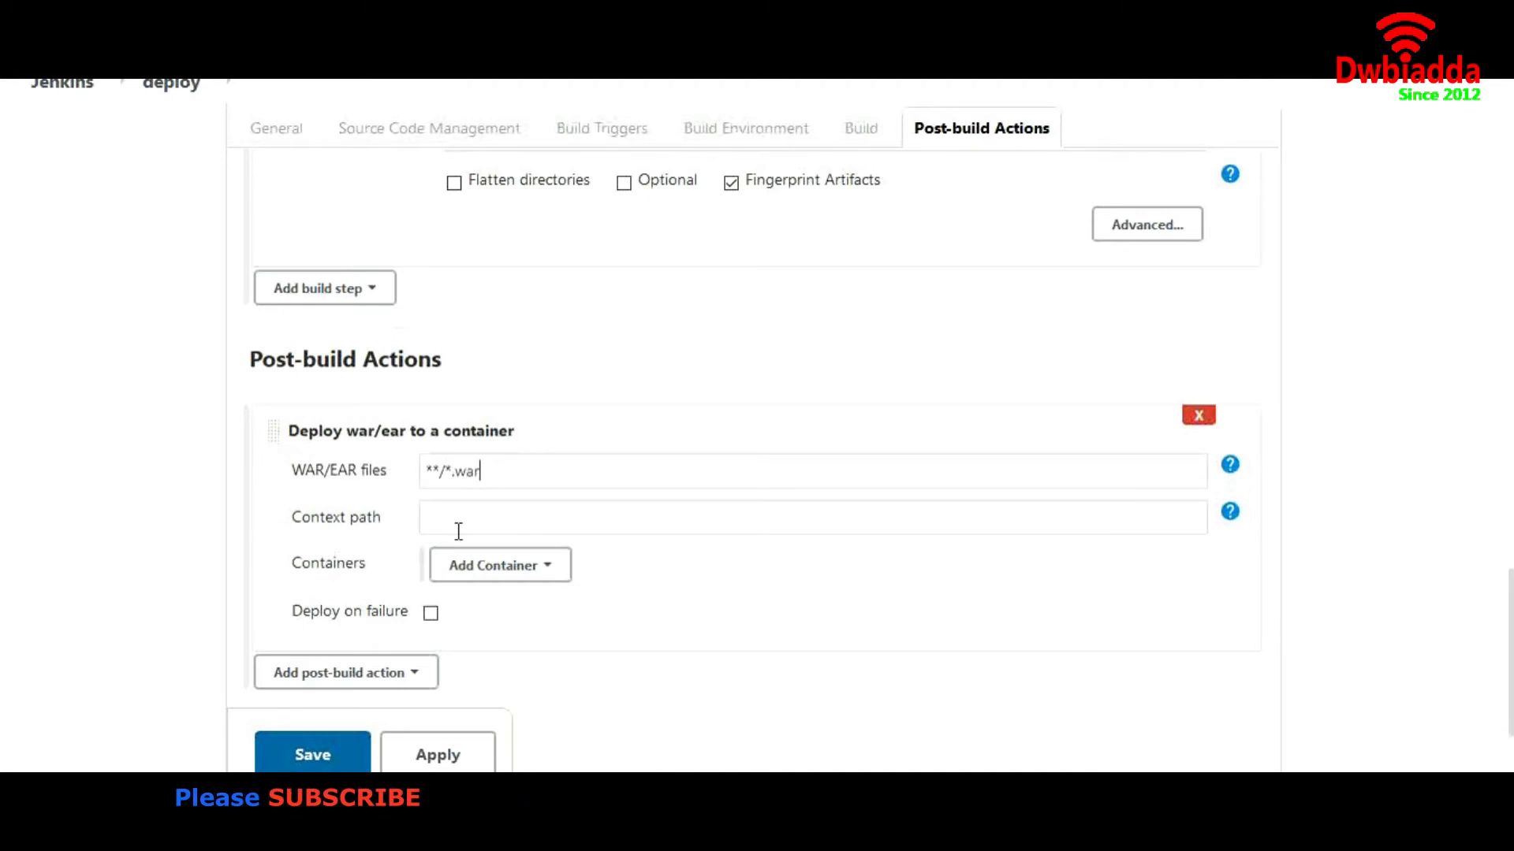
pyautogui.click(528, 569)
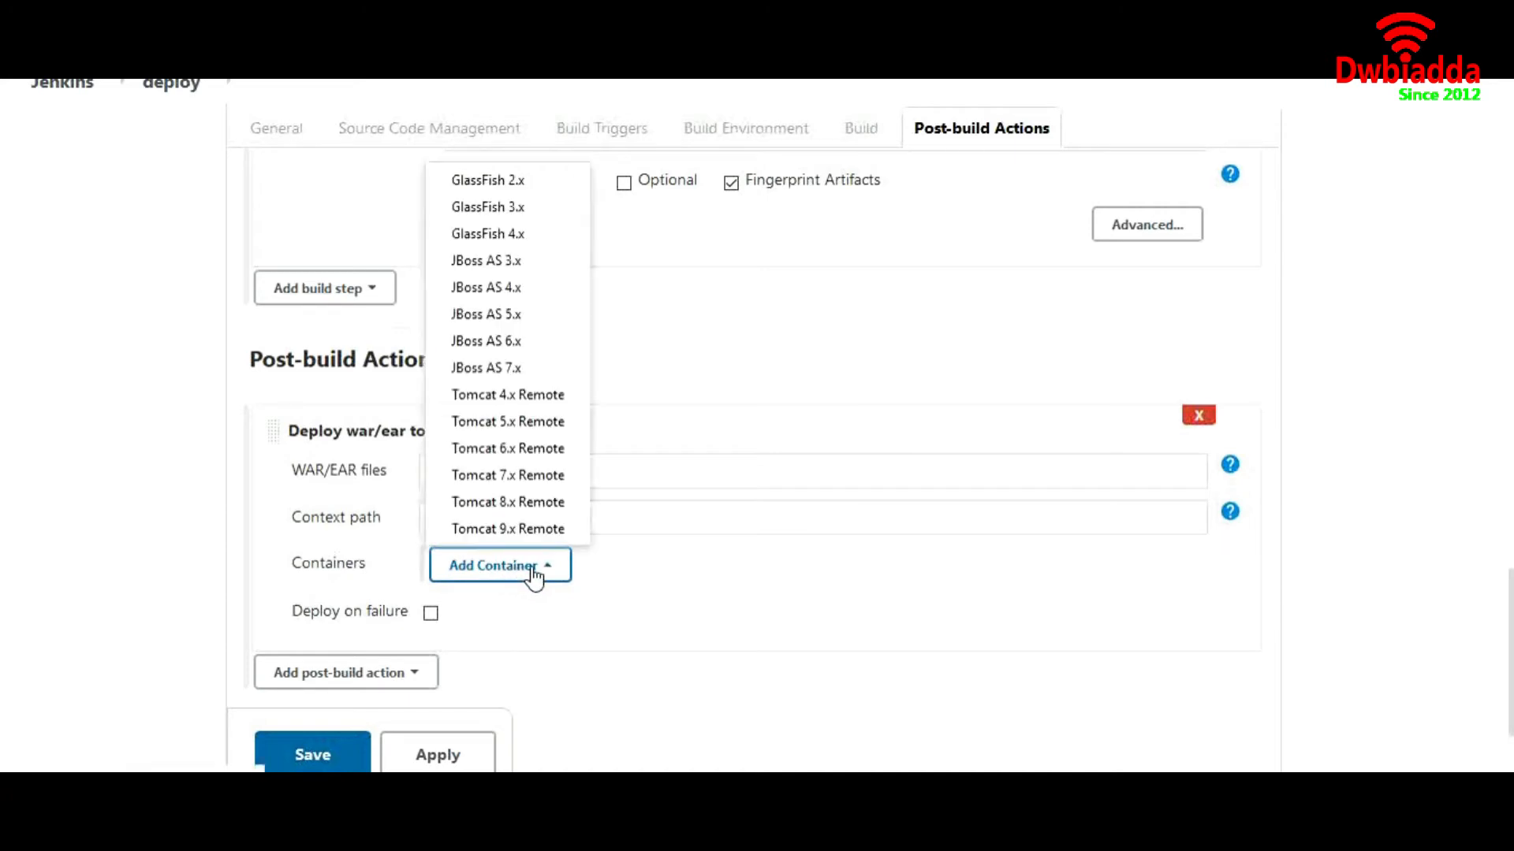
pyautogui.click(528, 508)
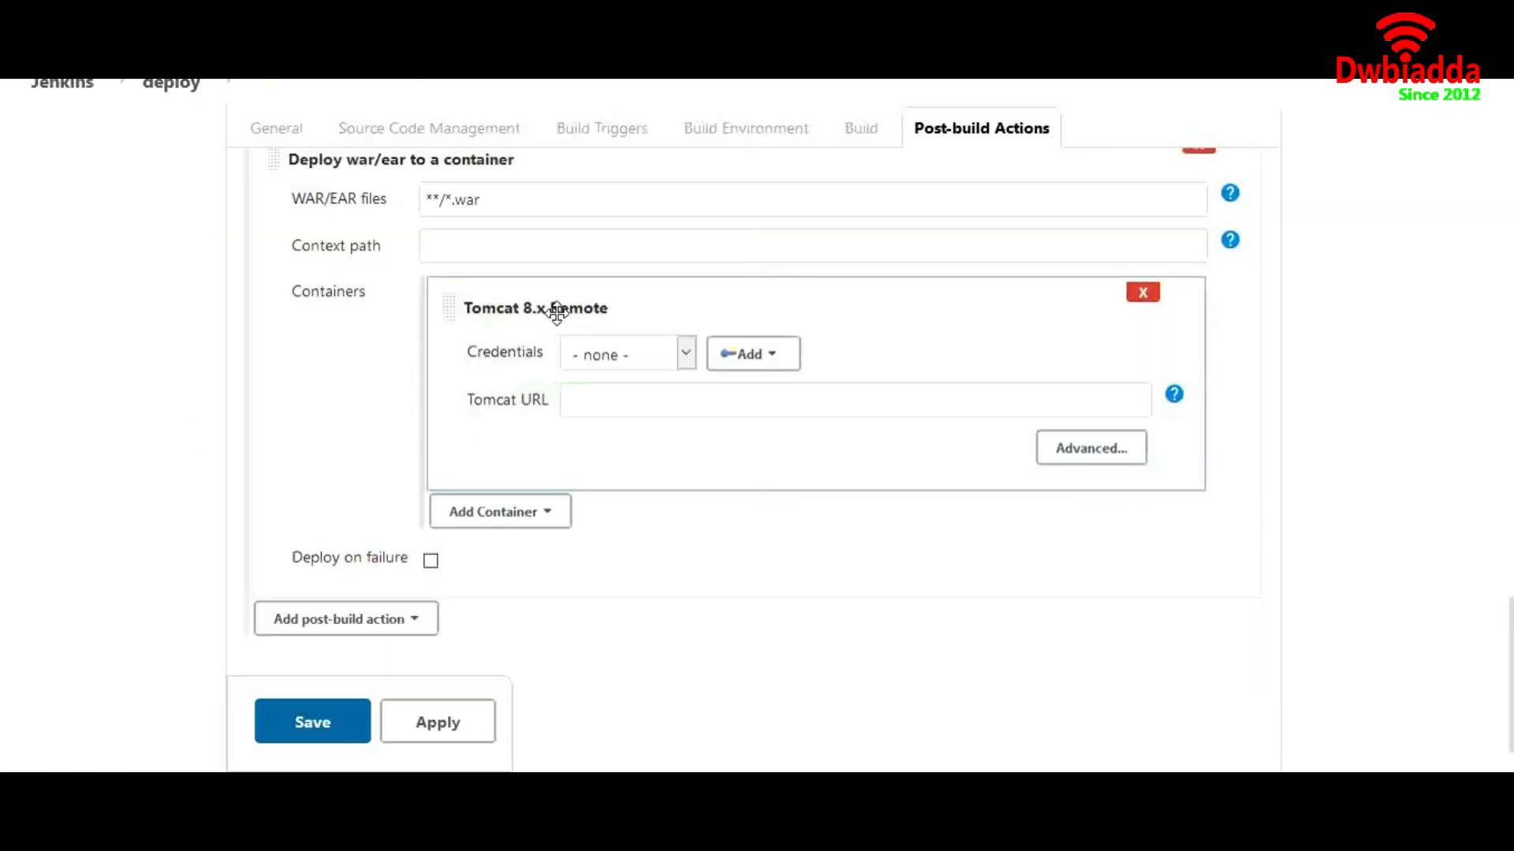
pyautogui.click(685, 400)
pyautogui.write('http://35.153.193.217:8081/')
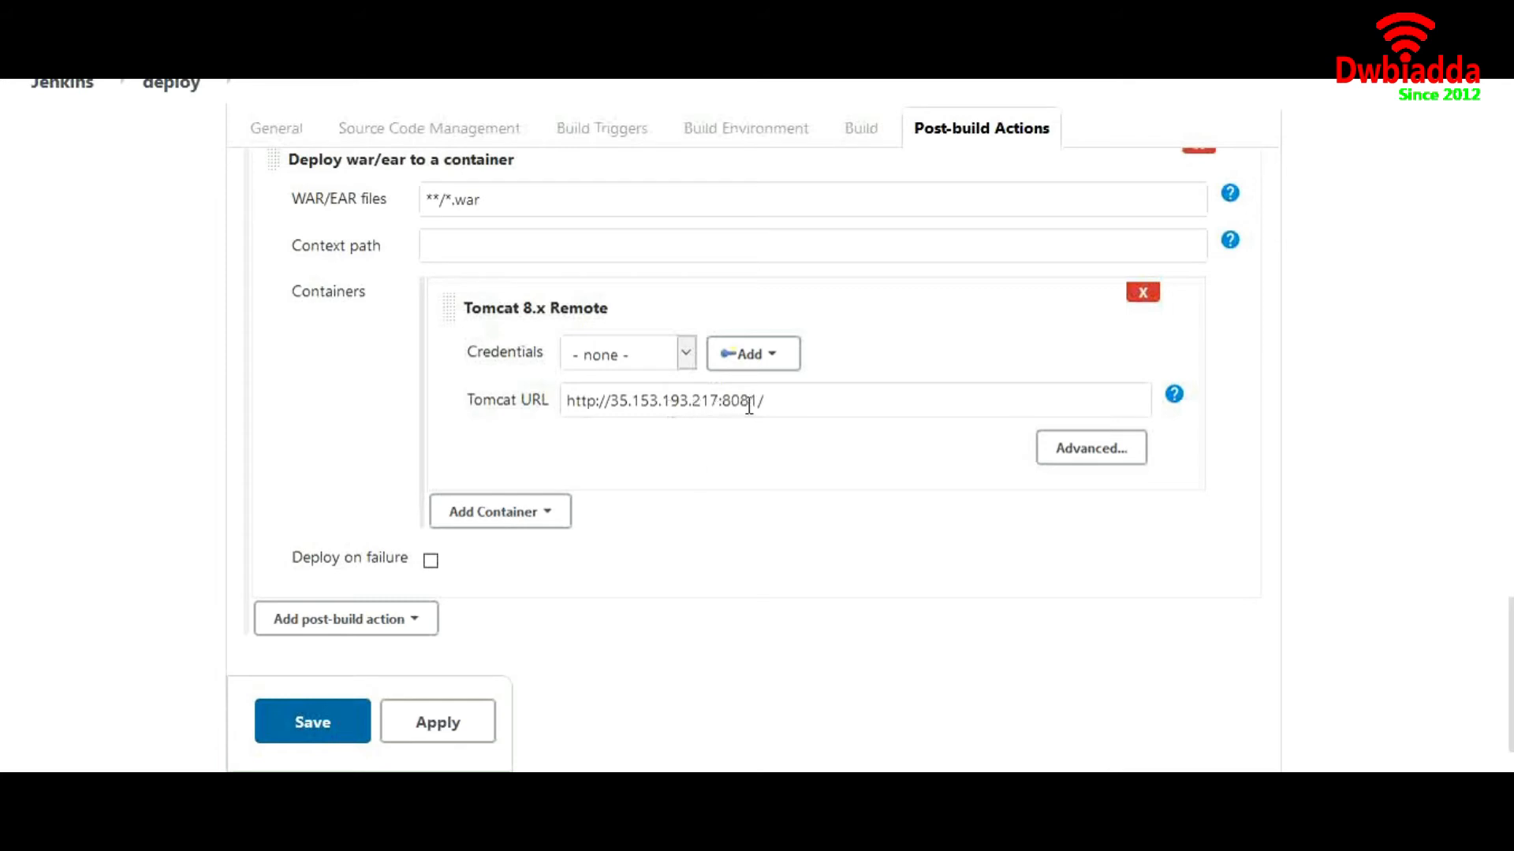
pyautogui.click(758, 363)
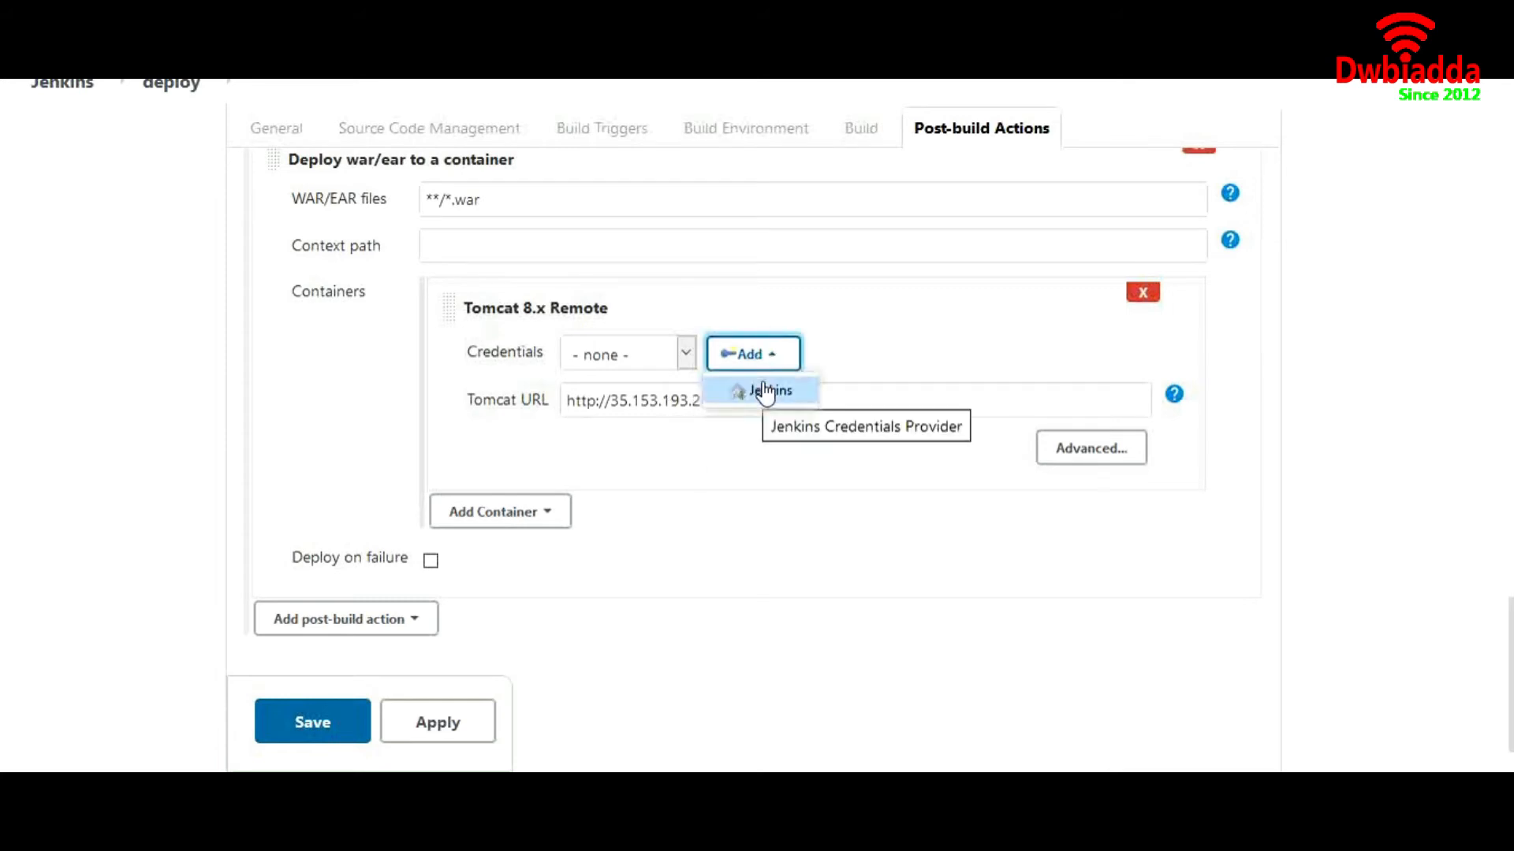
# Open the Jenkins Add Credentials form, then confirm /opt/apache-tomcat-8.5.57 with pwd on the Tomcat host
pyautogui.click(765, 391)
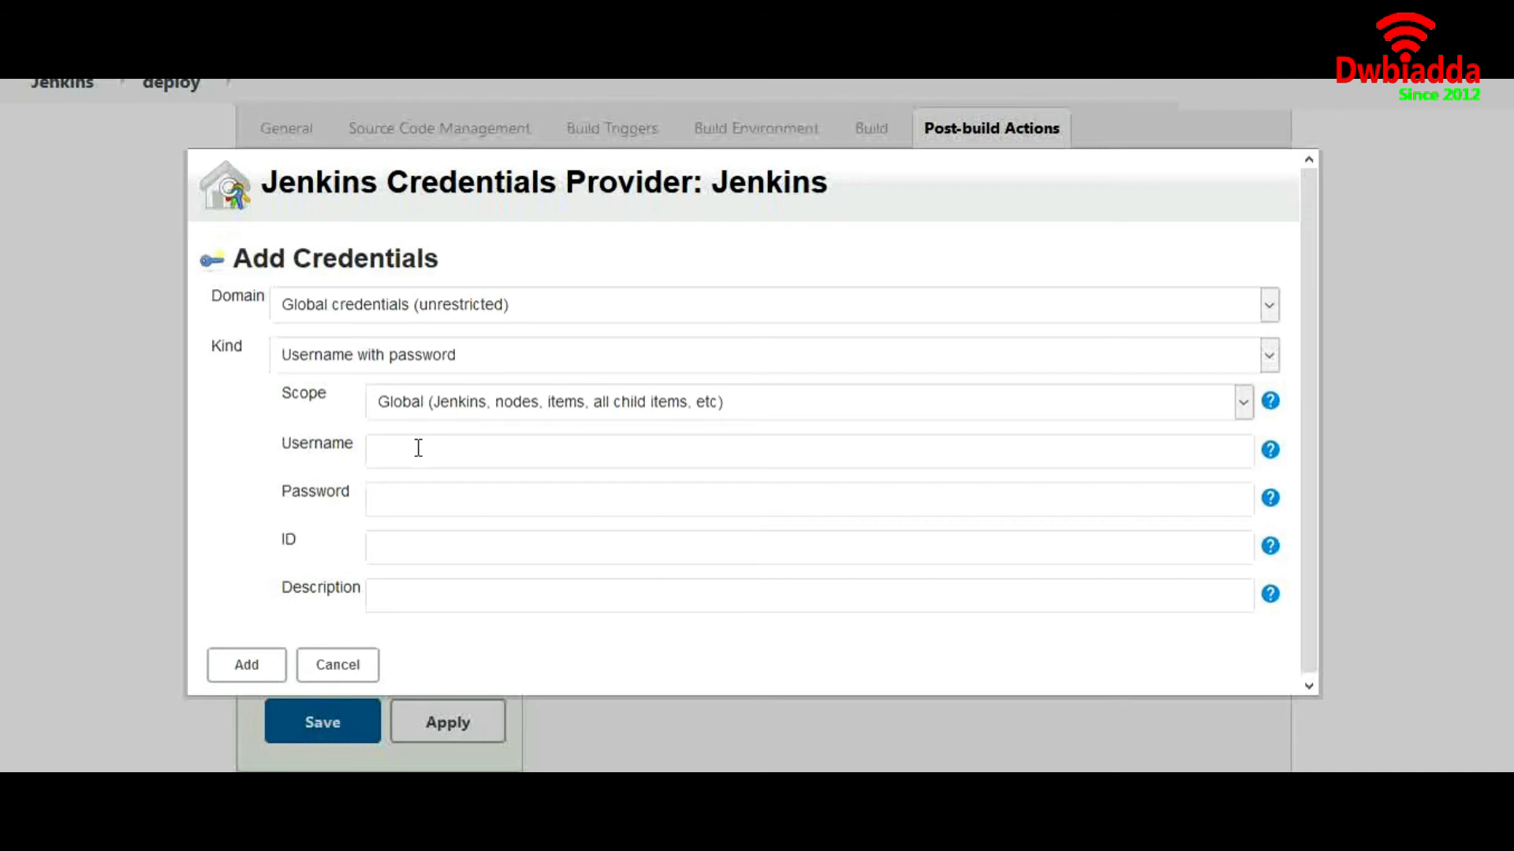
pyautogui.hotkey('alt', 'Tab')
pyautogui.write('z')
pyautogui.press('BackSpace')
pyautogui.write('pwd')
pyautogui.press('Return')
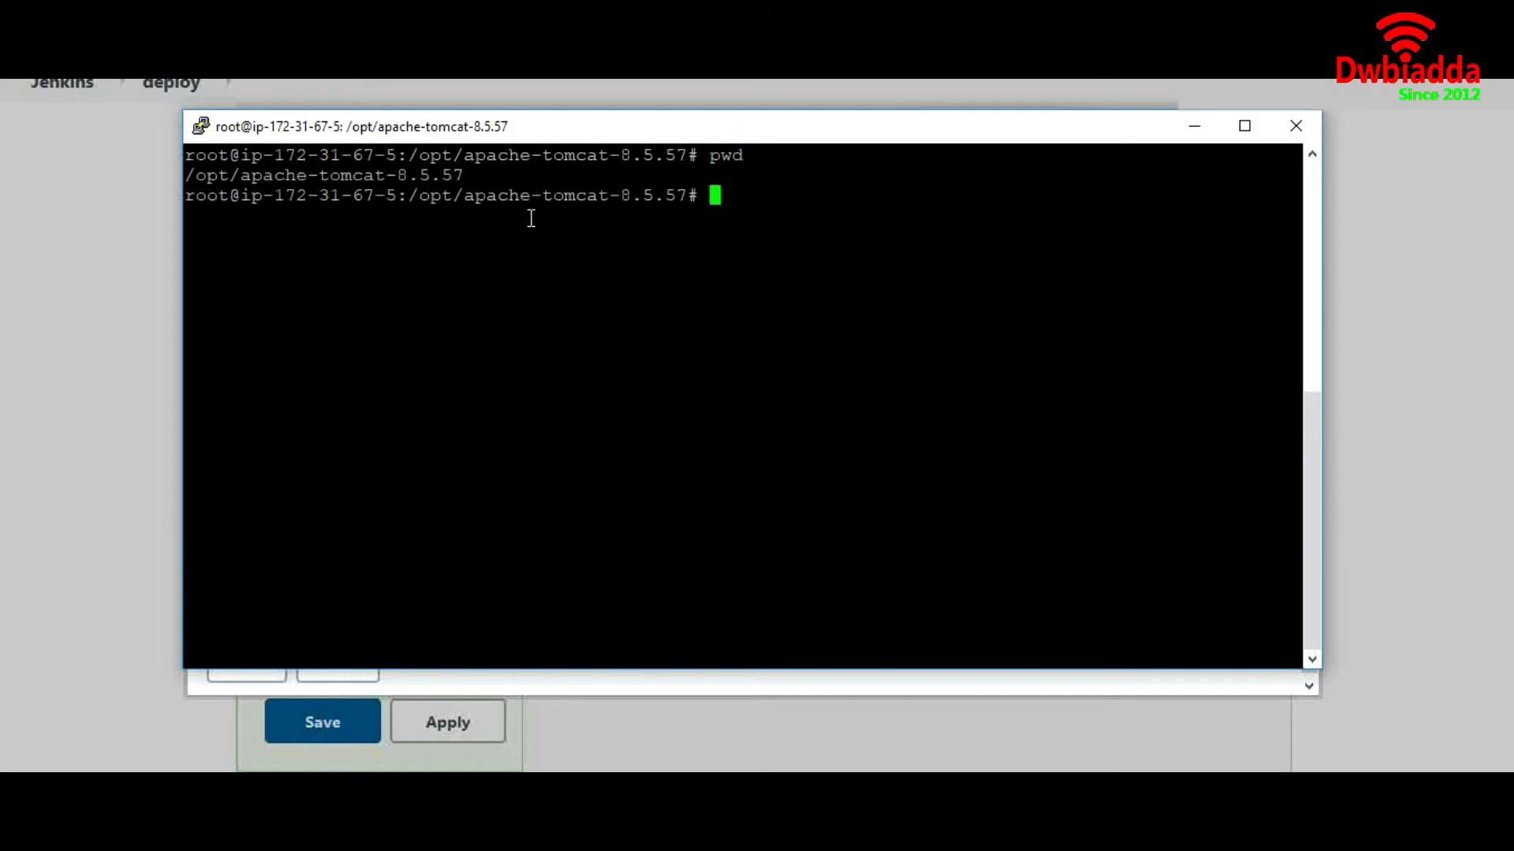
# List the Tomcat directory, move into conf/, and list its files
pyautogui.write('ll')
pyautogui.press('Return')
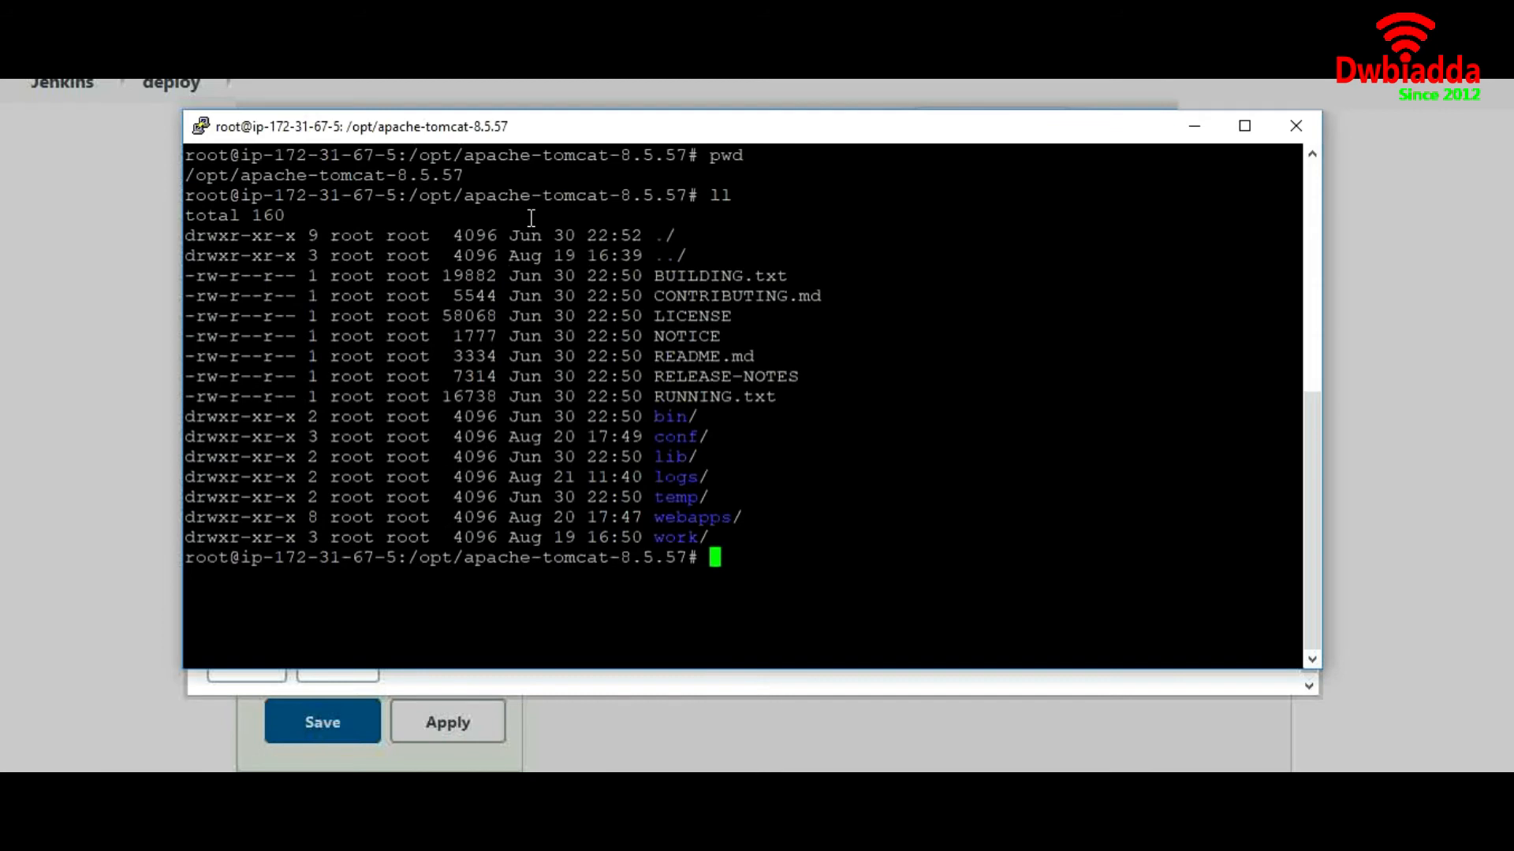
pyautogui.write('cd co')
pyautogui.press('Tab')
pyautogui.press('Return')
pyautogui.write('ll')
pyautogui.press('Return')
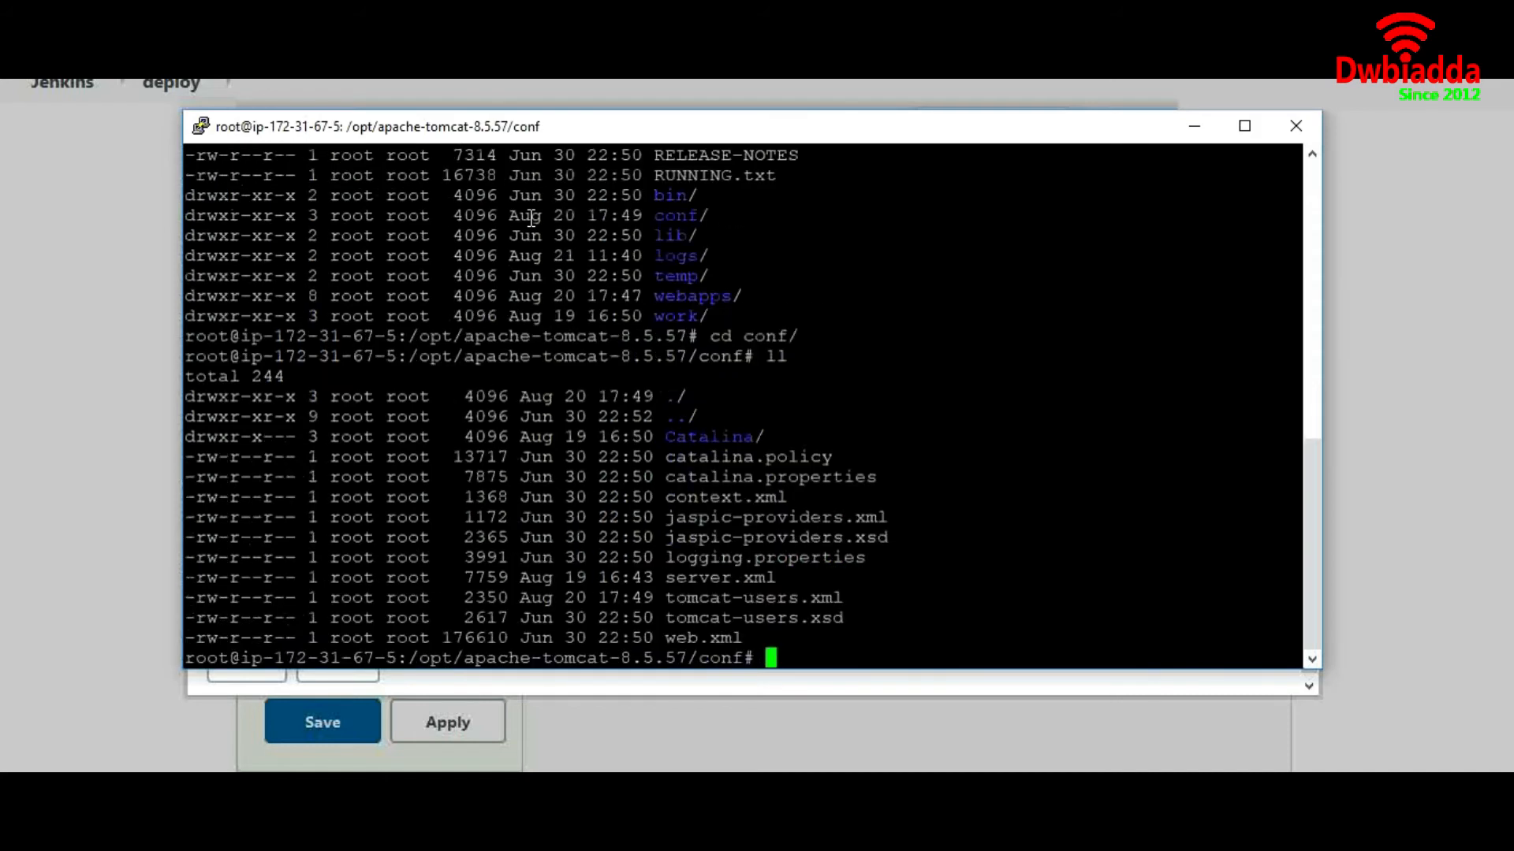
# Open tomcat-users.xml in vim and select the manager user's username and password values
pyautogui.write('vim')
pyautogui.doubleClick(747, 597)
pyautogui.rightClick(746, 598)
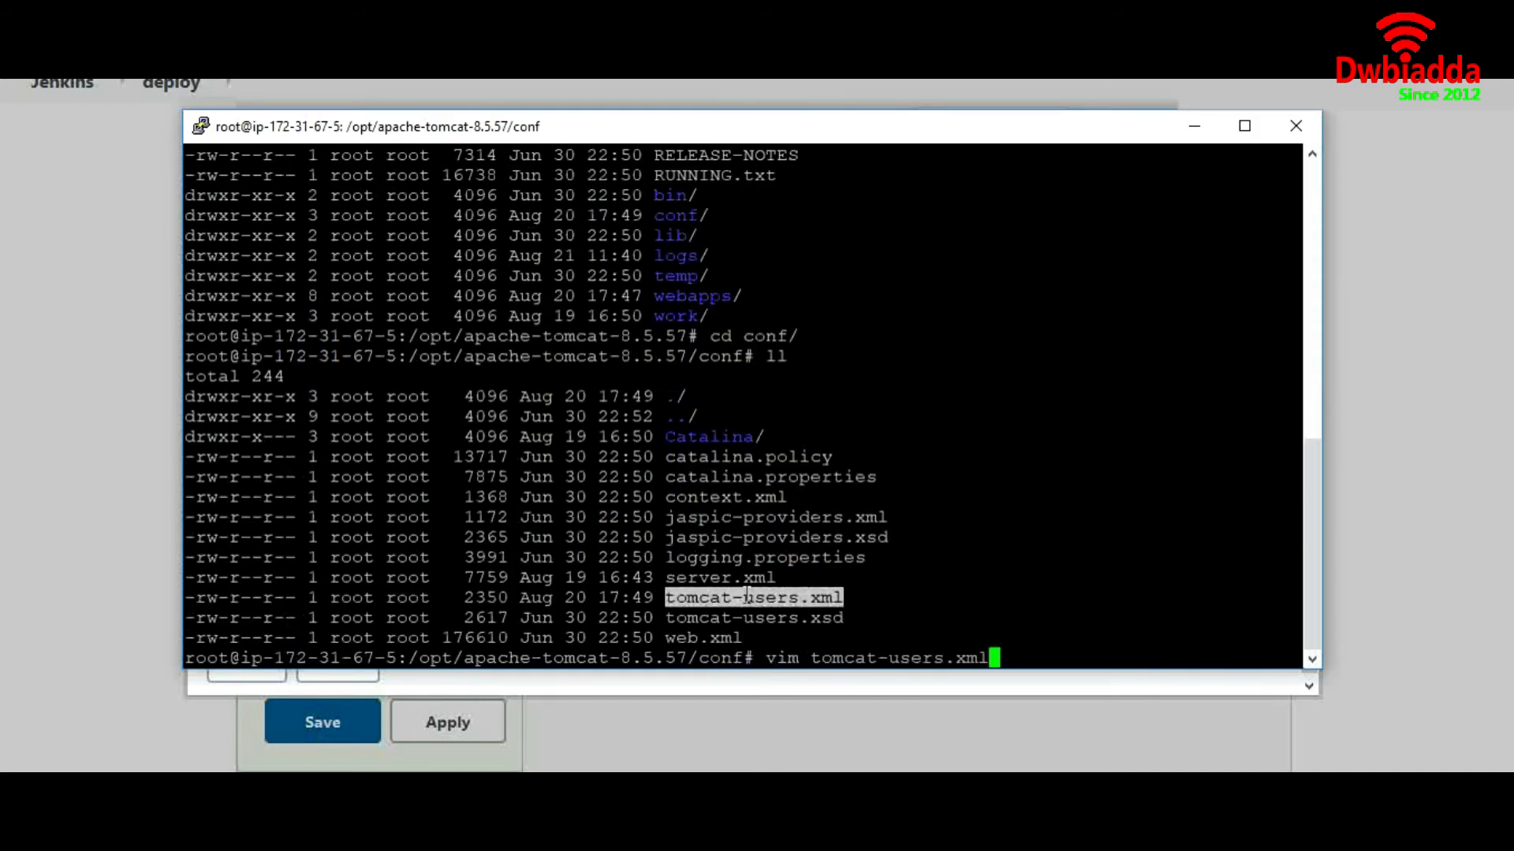
pyautogui.press('Return')
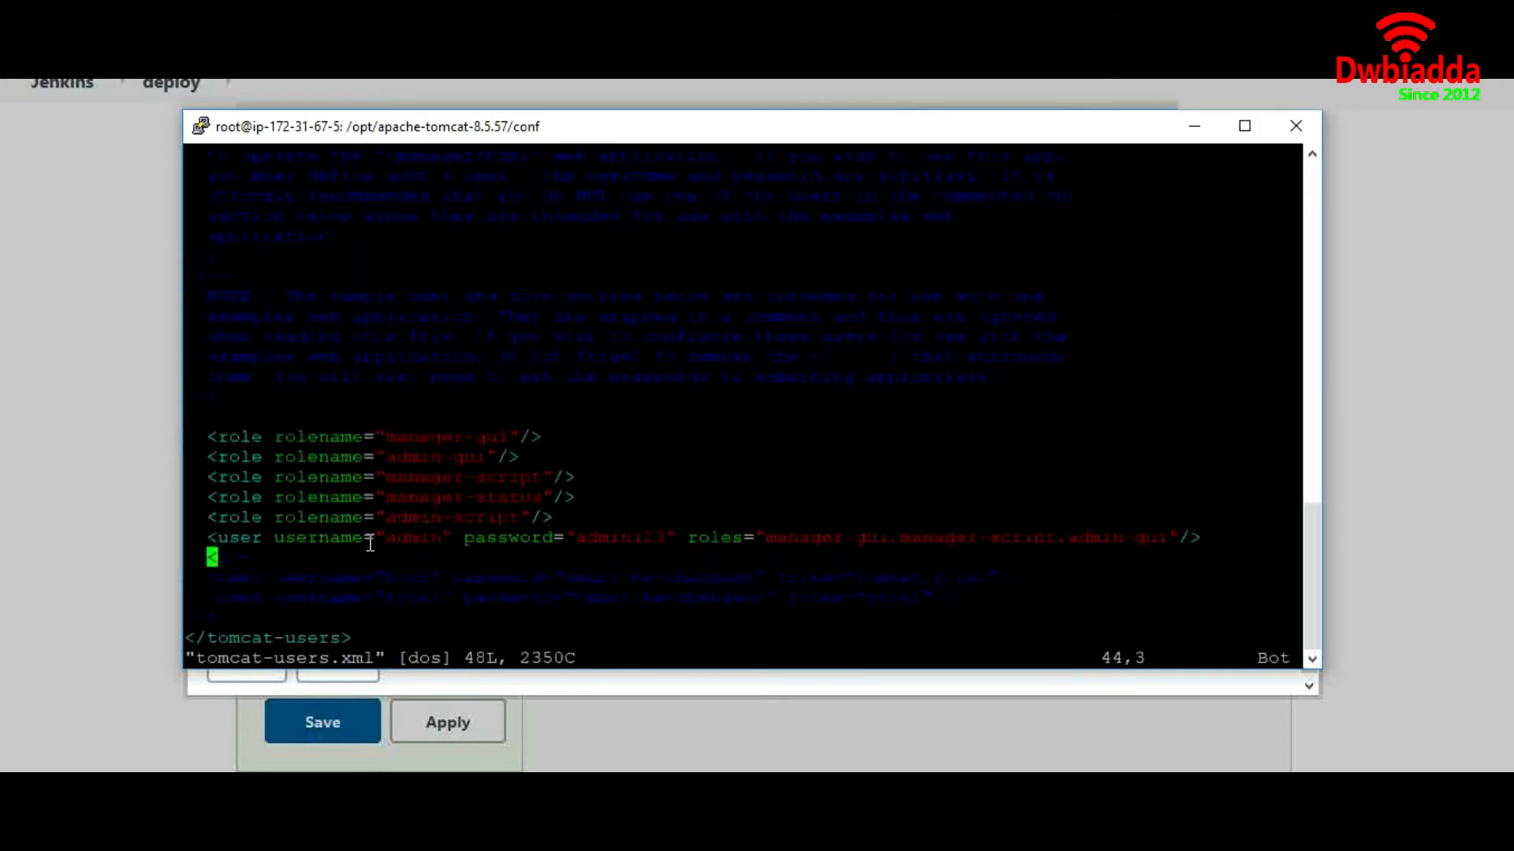
pyautogui.moveTo(383, 537); pyautogui.dragTo(441, 538)
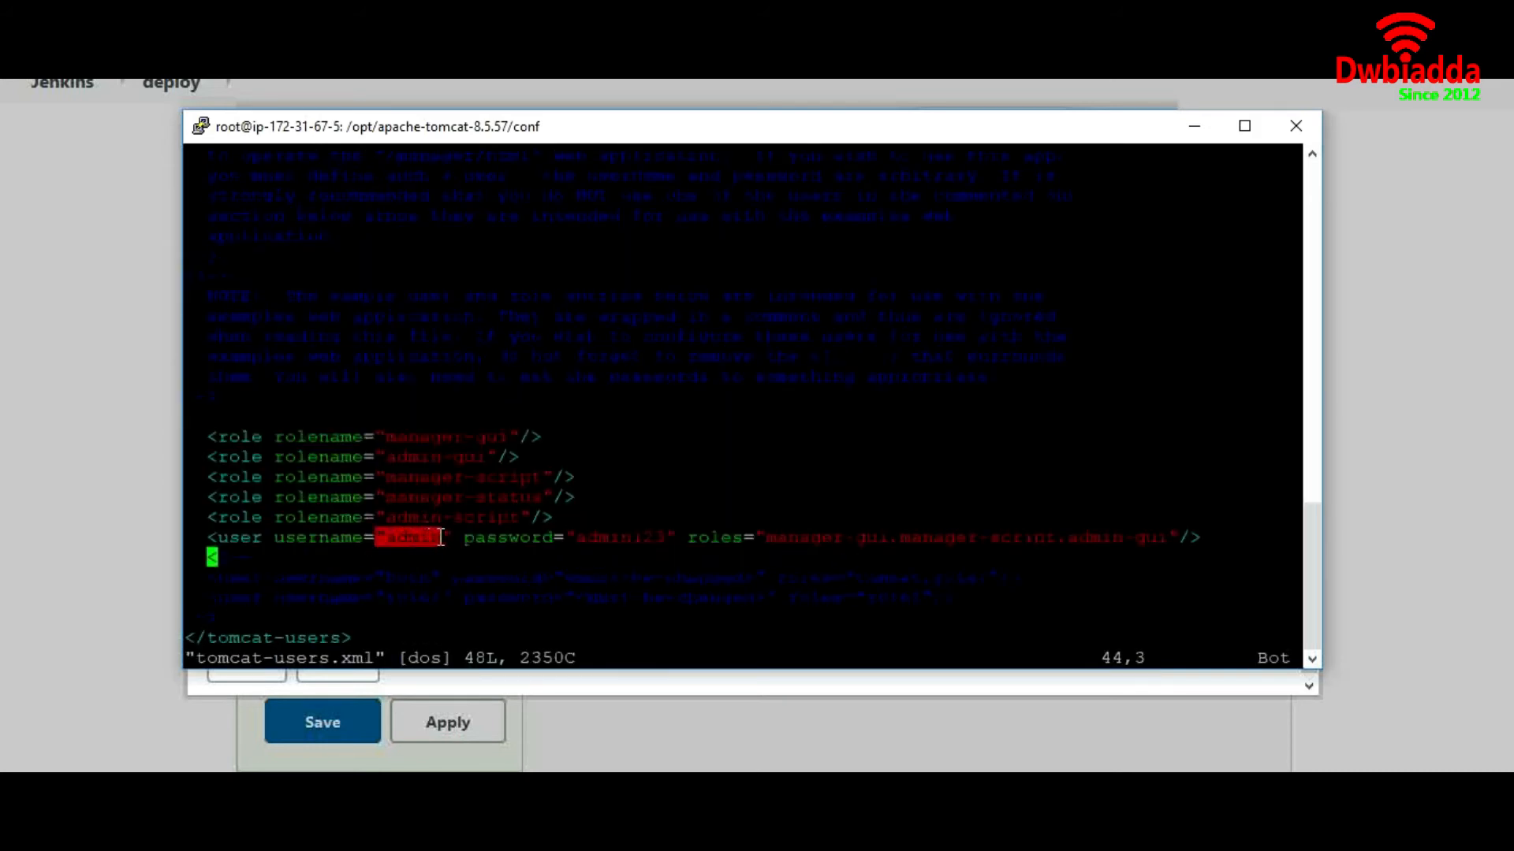
pyautogui.moveTo(575, 538); pyautogui.dragTo(659, 540)
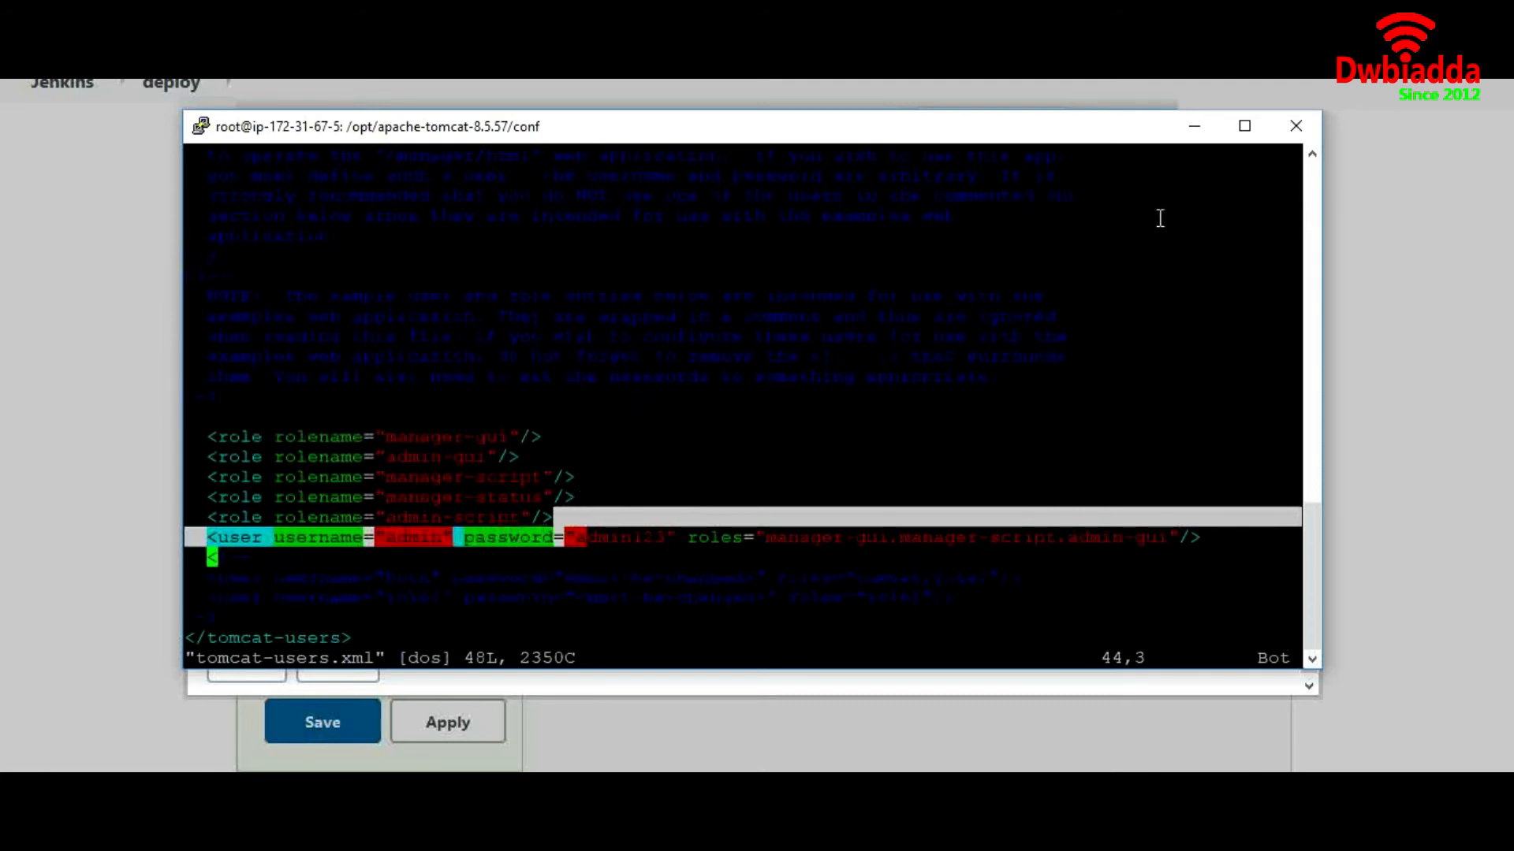
# Create a username-with-password credential using the Tomcat manager user's username and password
pyautogui.click(1192, 130)
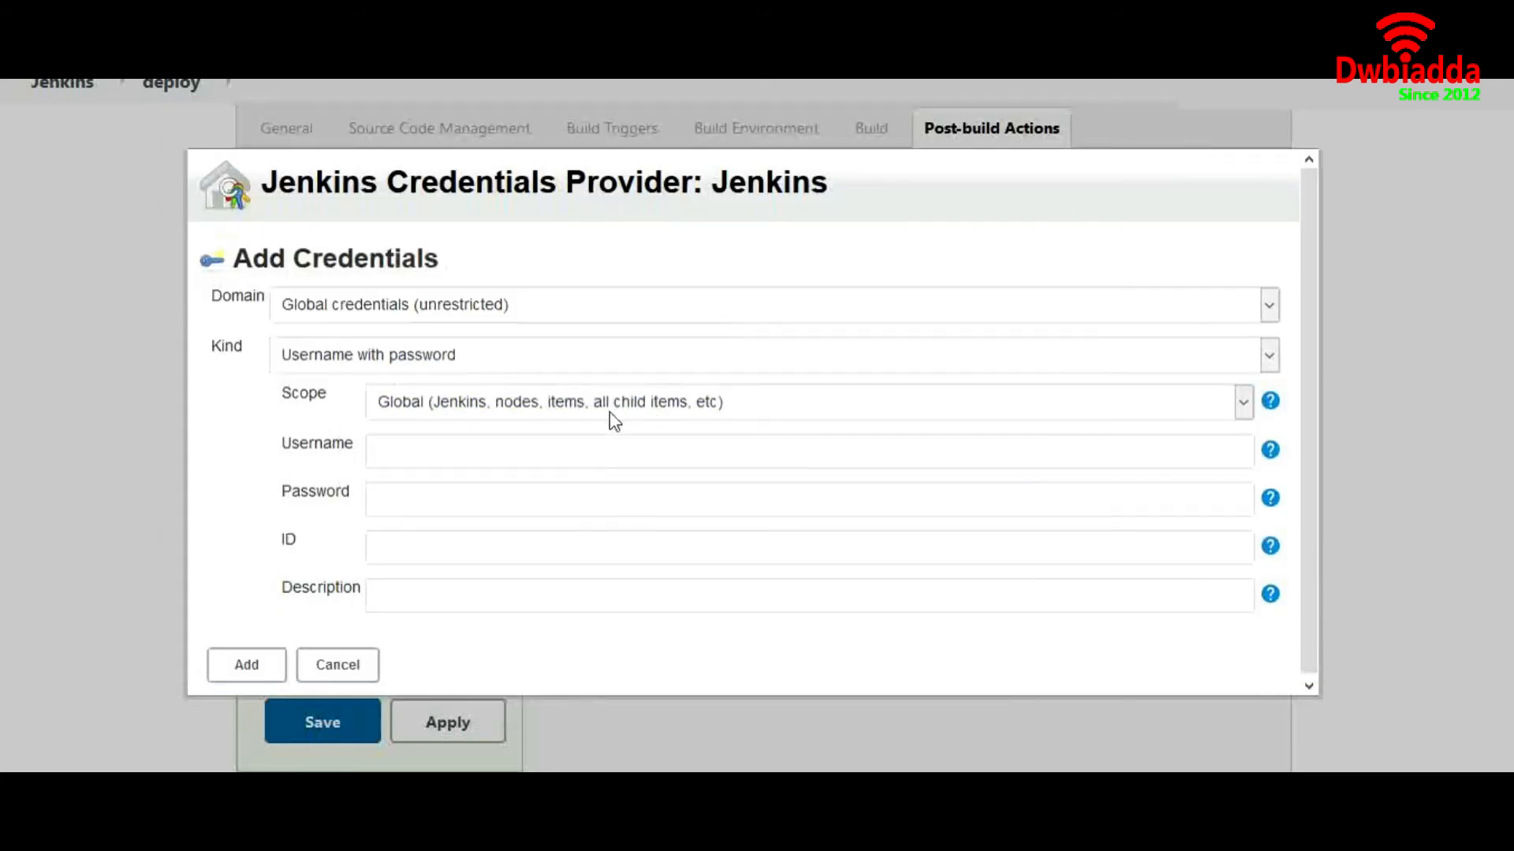
pyautogui.write('admin')
pyautogui.press('Tab')
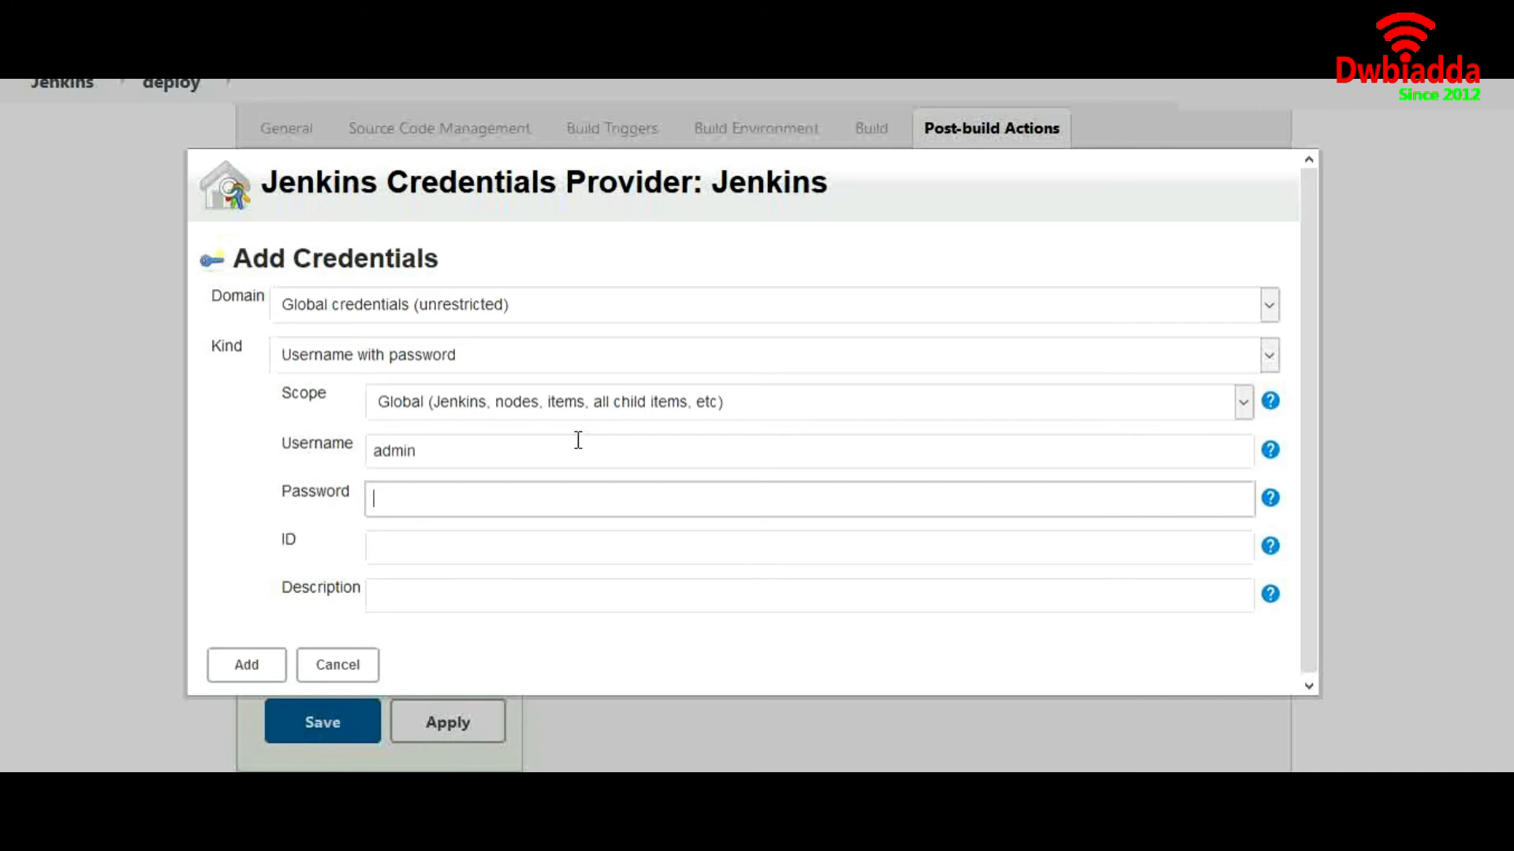
pyautogui.write('admin12')
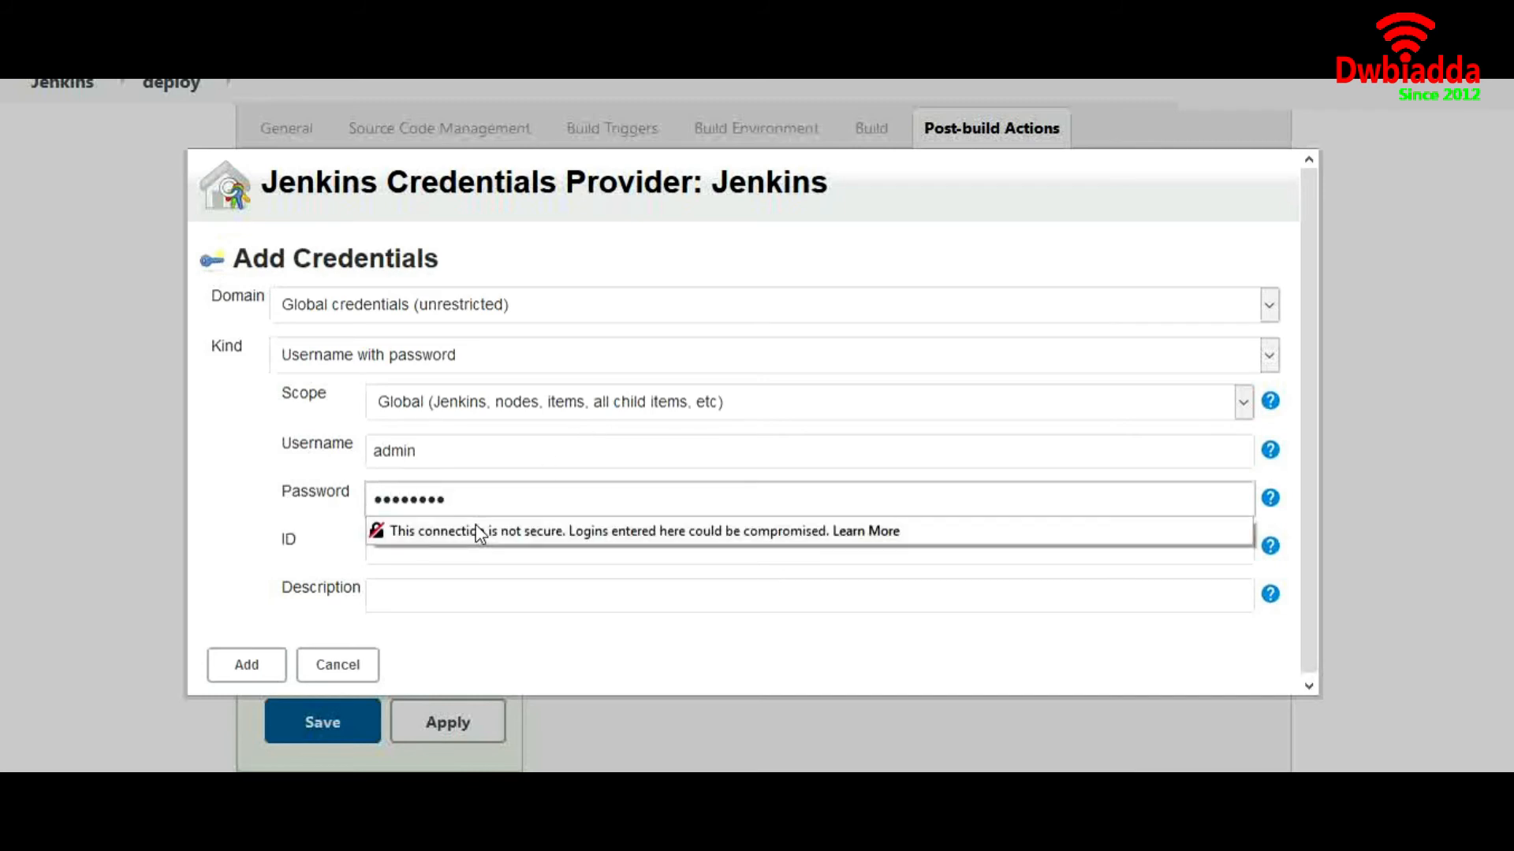
pyautogui.click(234, 671)
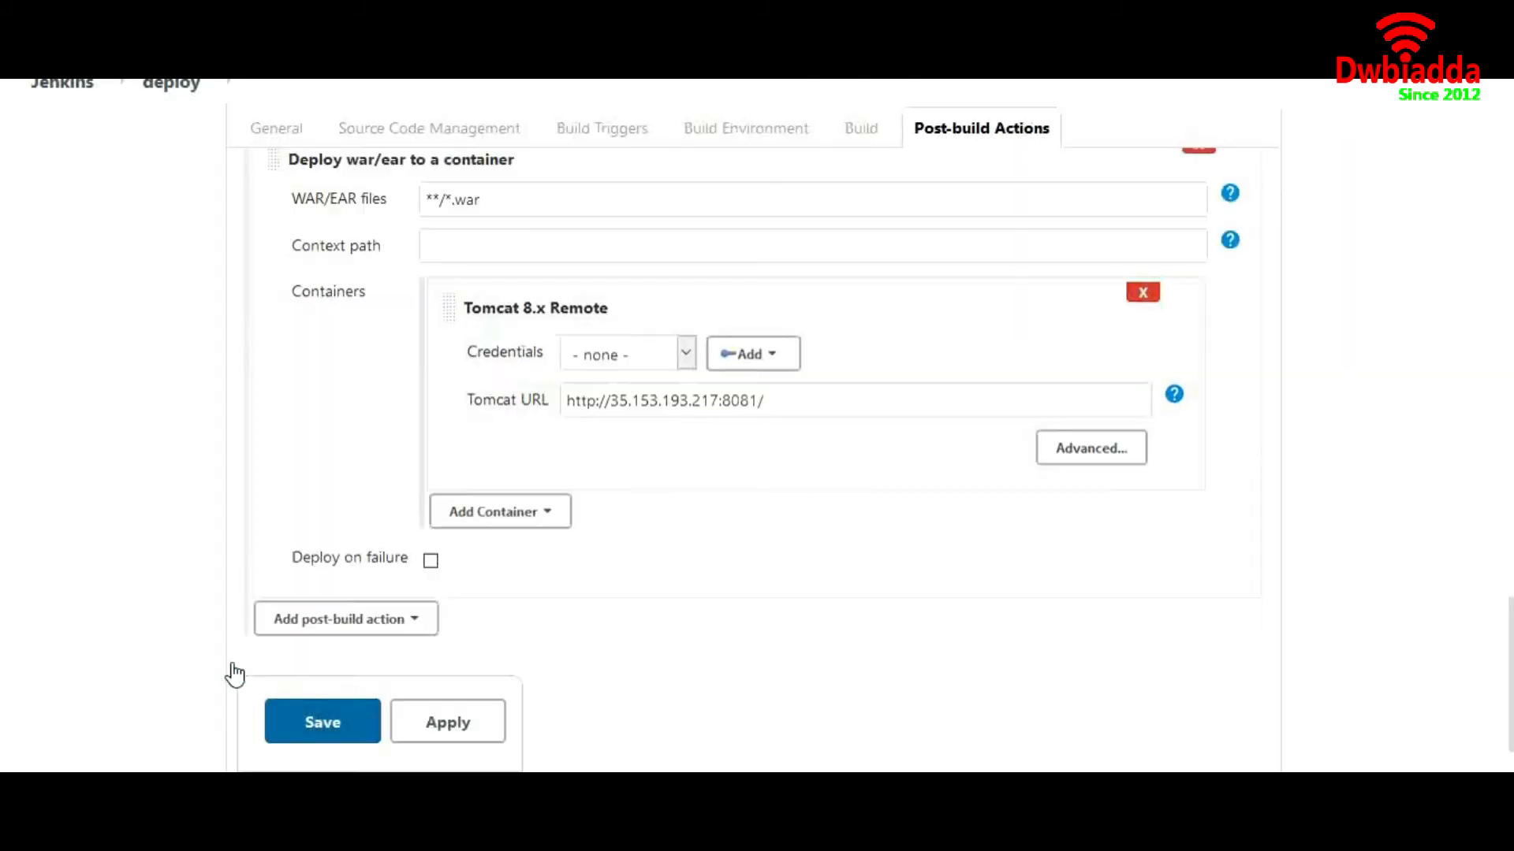
# Select the new credential for the Tomcat container and save the deploy job
pyautogui.click(687, 352)
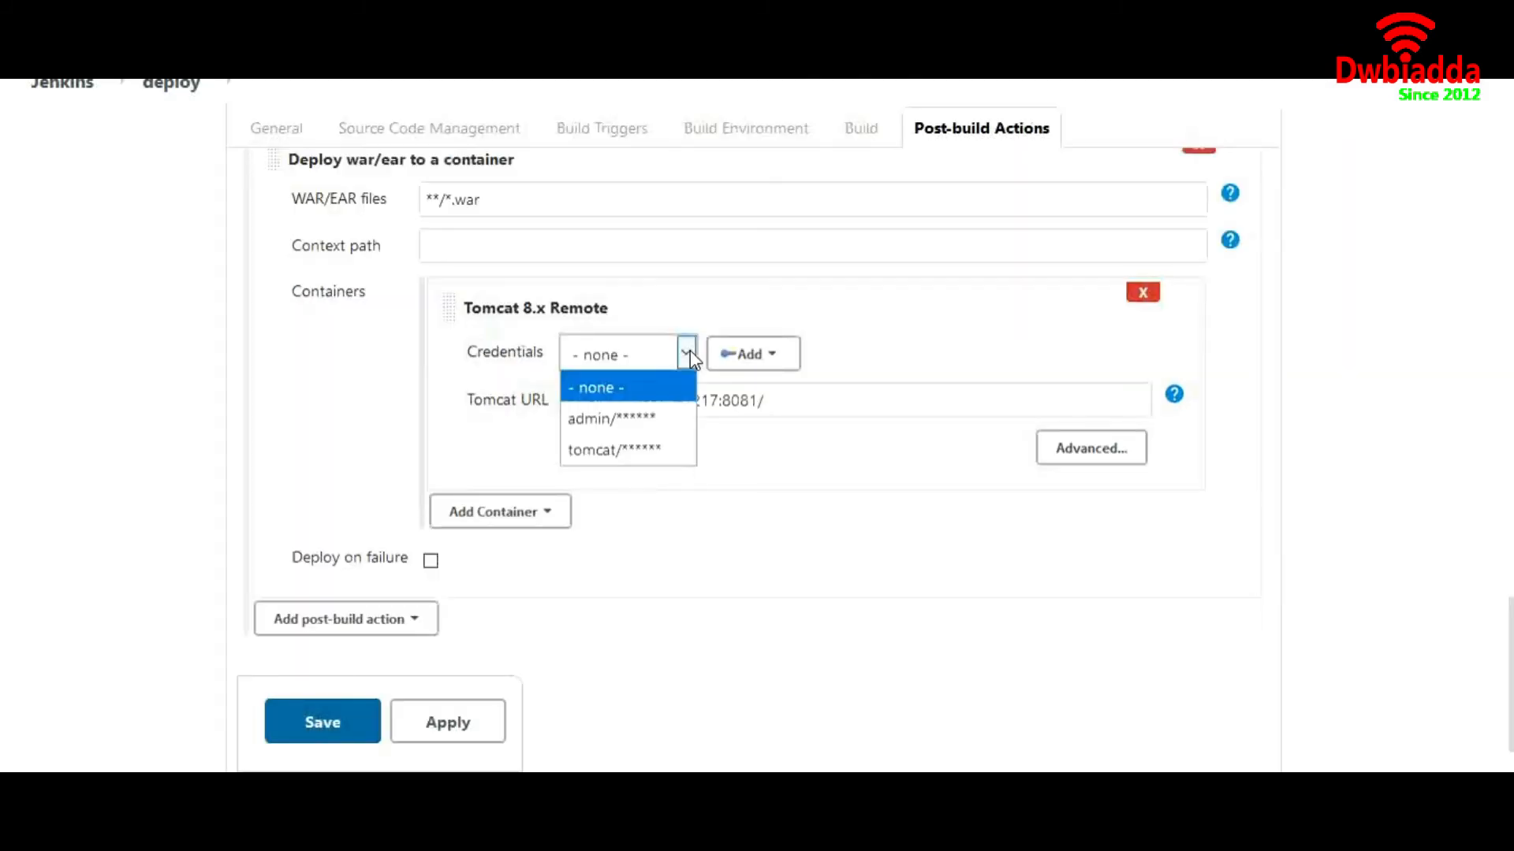
pyautogui.click(642, 420)
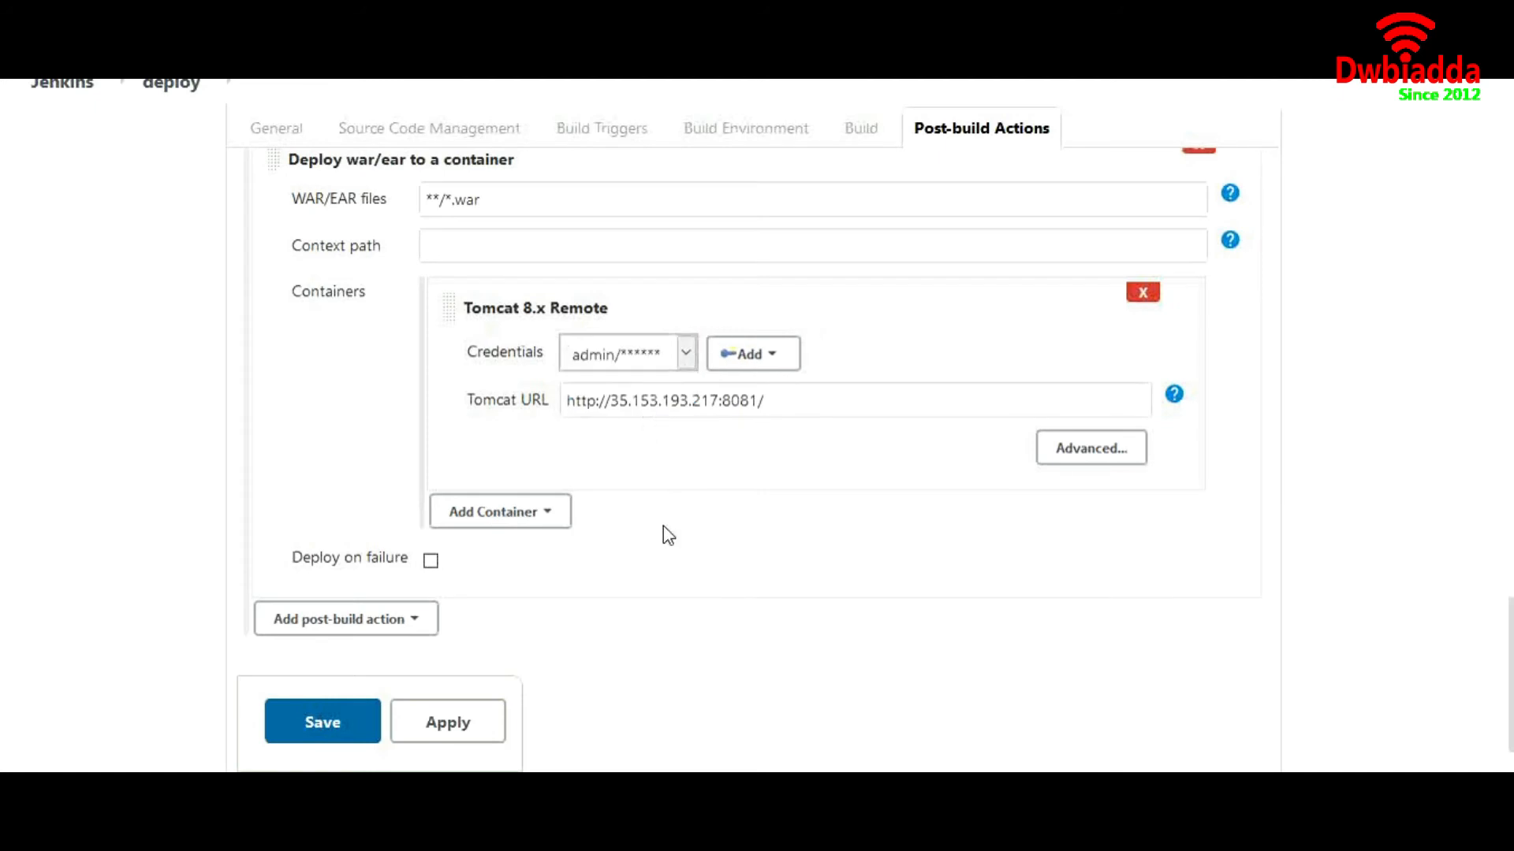
pyautogui.click(348, 721)
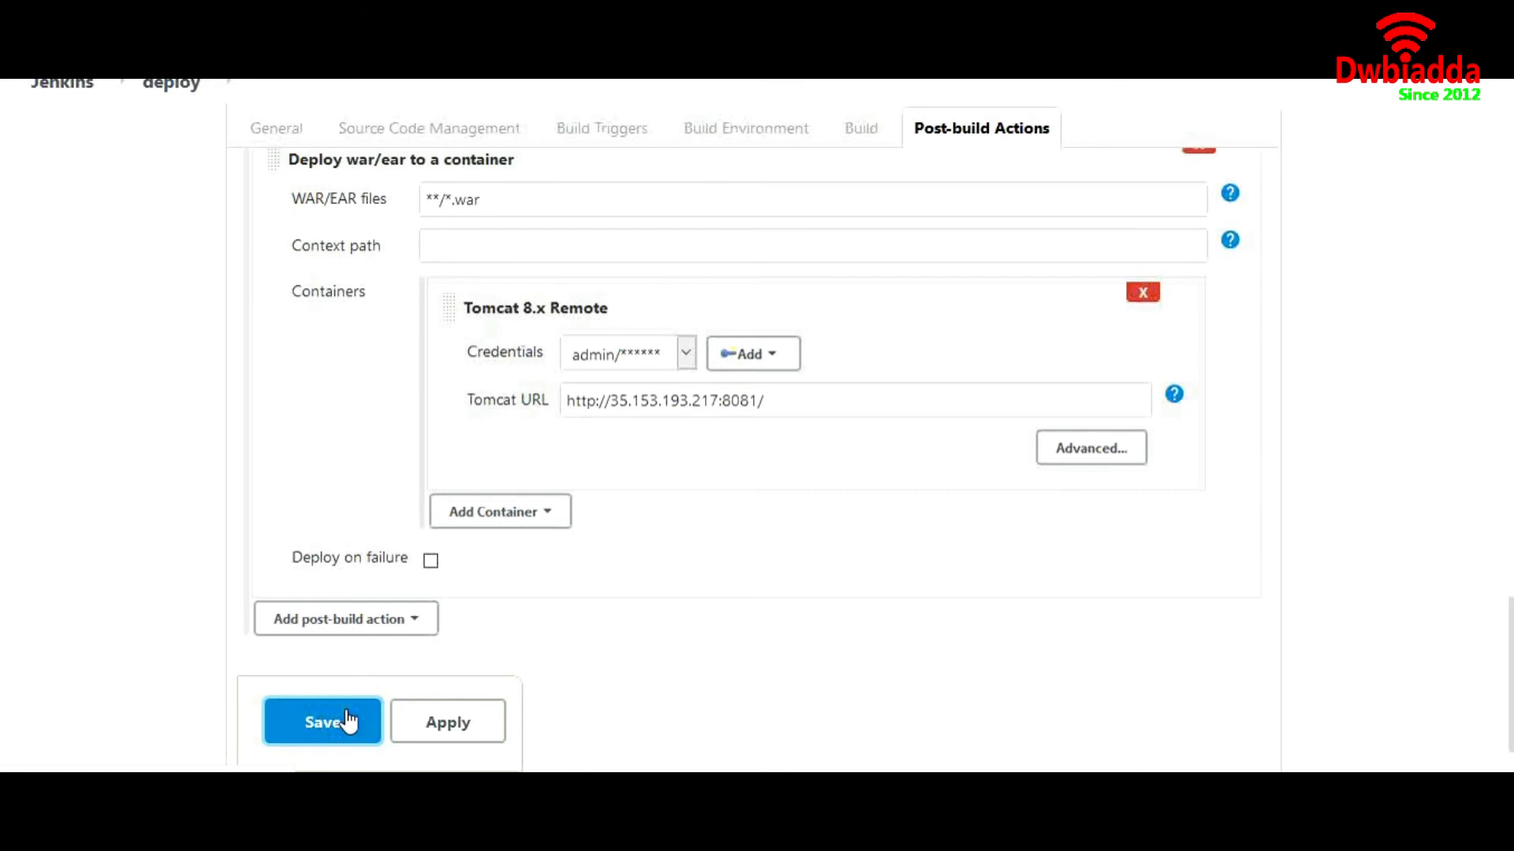
pyautogui.click(347, 720)
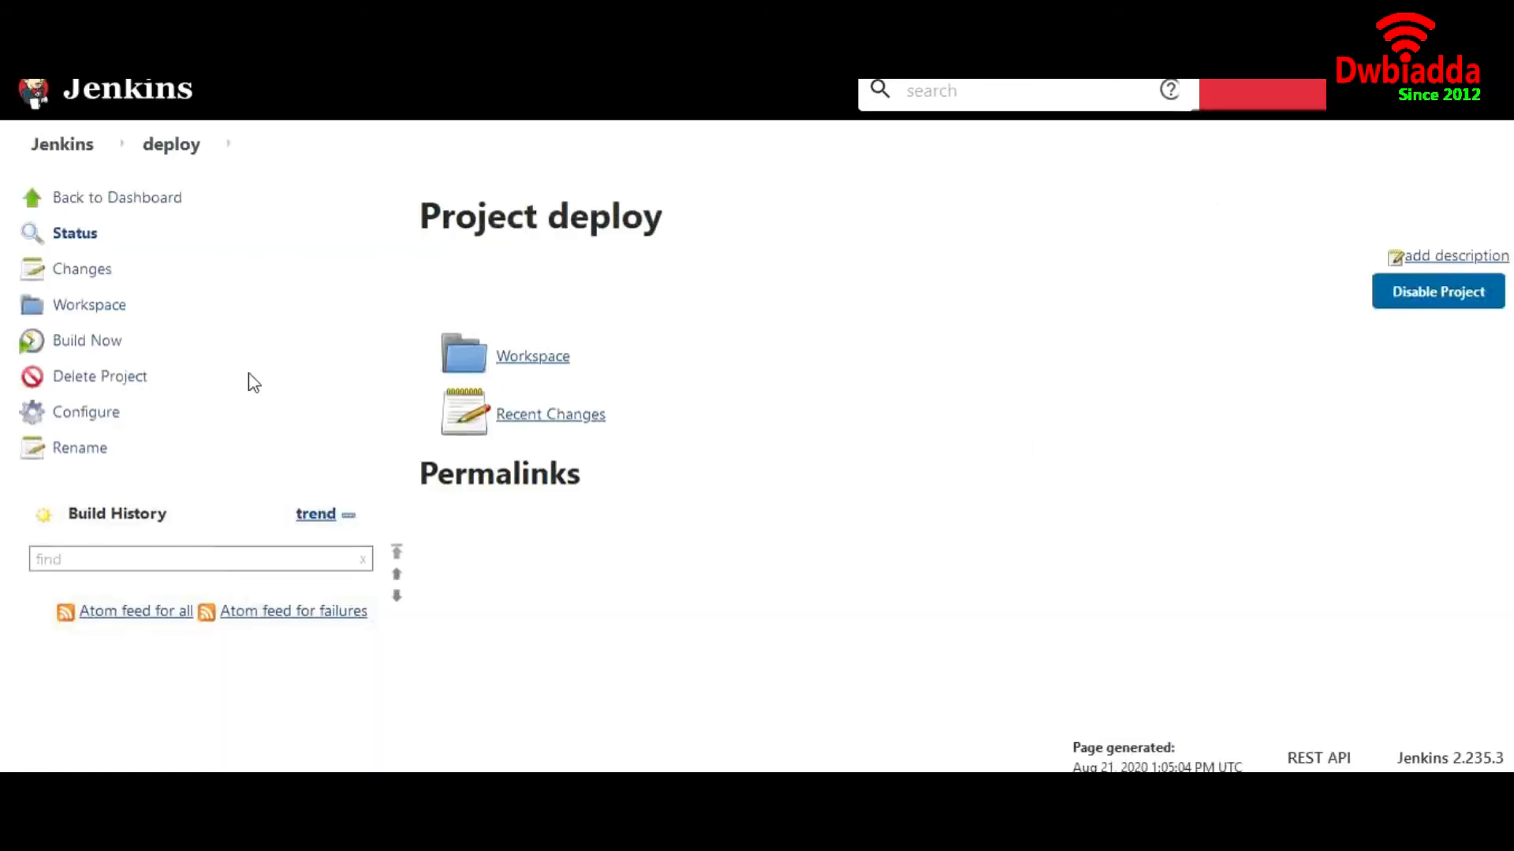
# Open MyMaven's configuration and scroll to its Archive the artifacts **/*.war post-build action
pyautogui.click(79, 149)
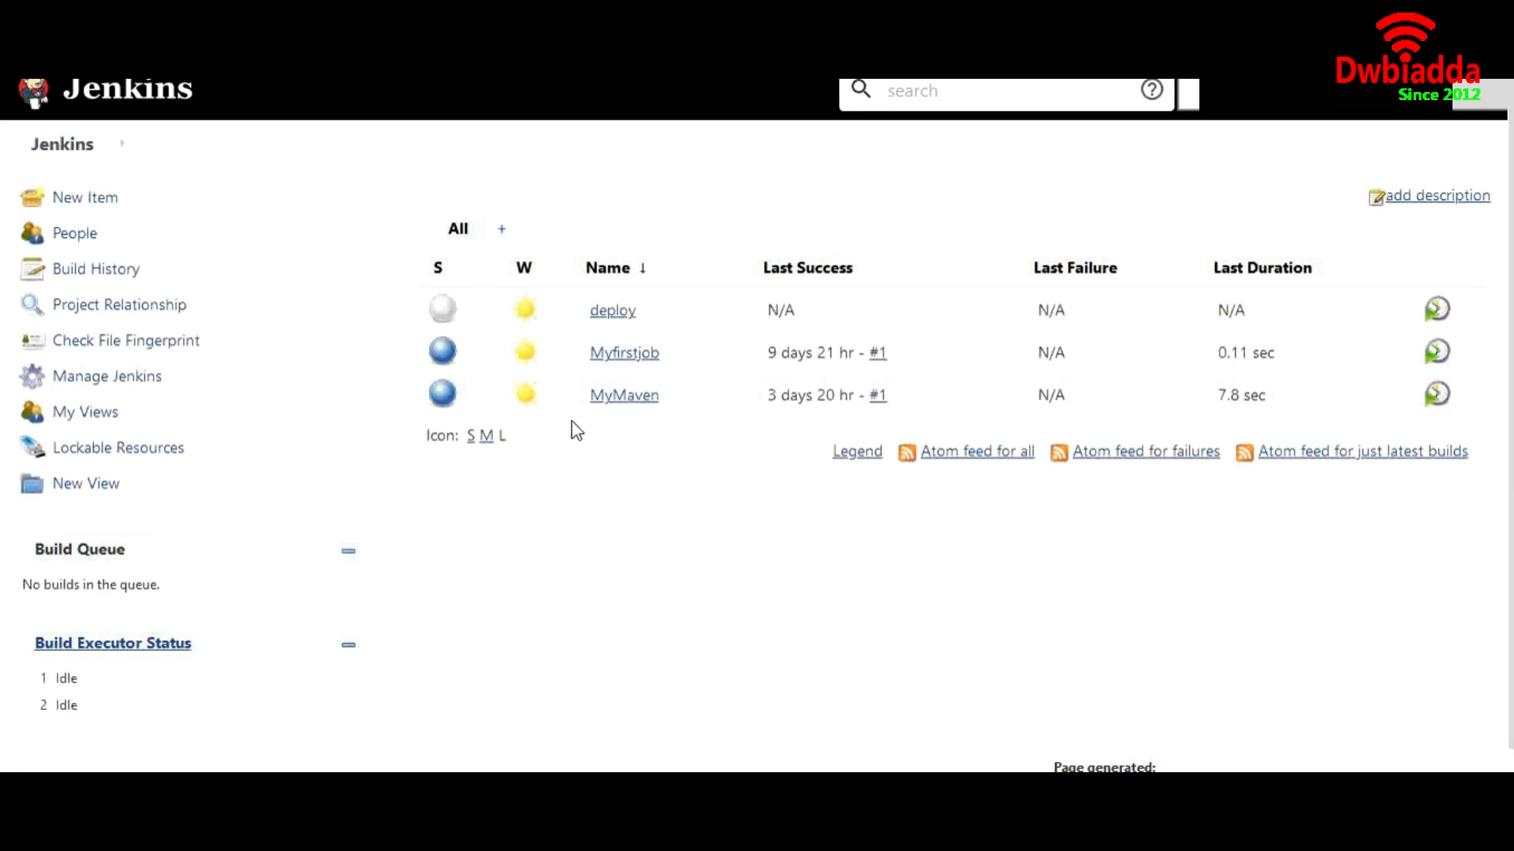
pyautogui.click(616, 402)
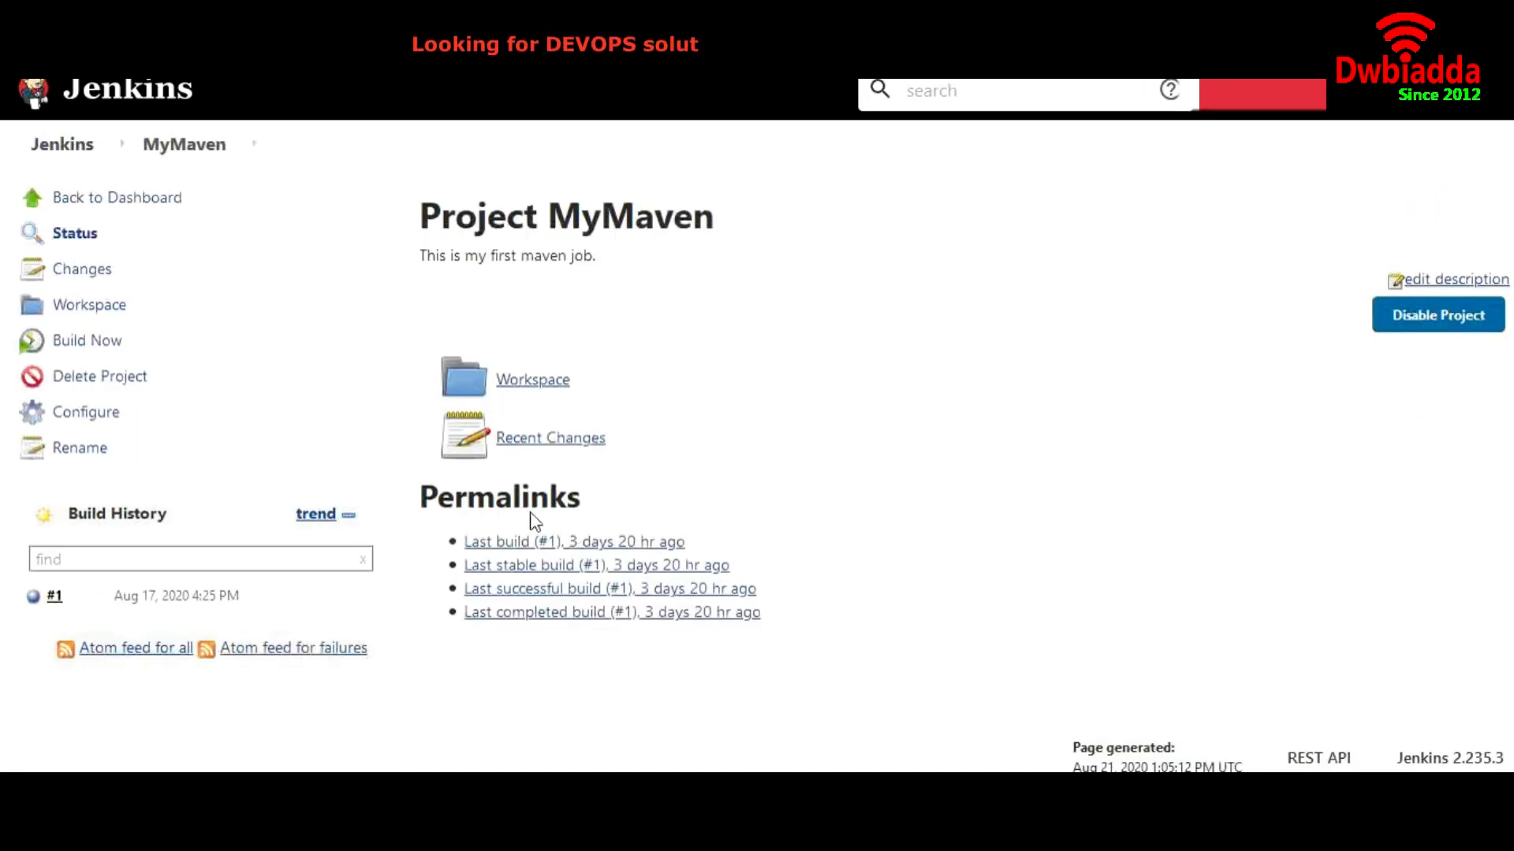
pyautogui.click(86, 414)
pyautogui.scroll(-10, 684, 456)
pyautogui.scroll(-15, 685, 461)
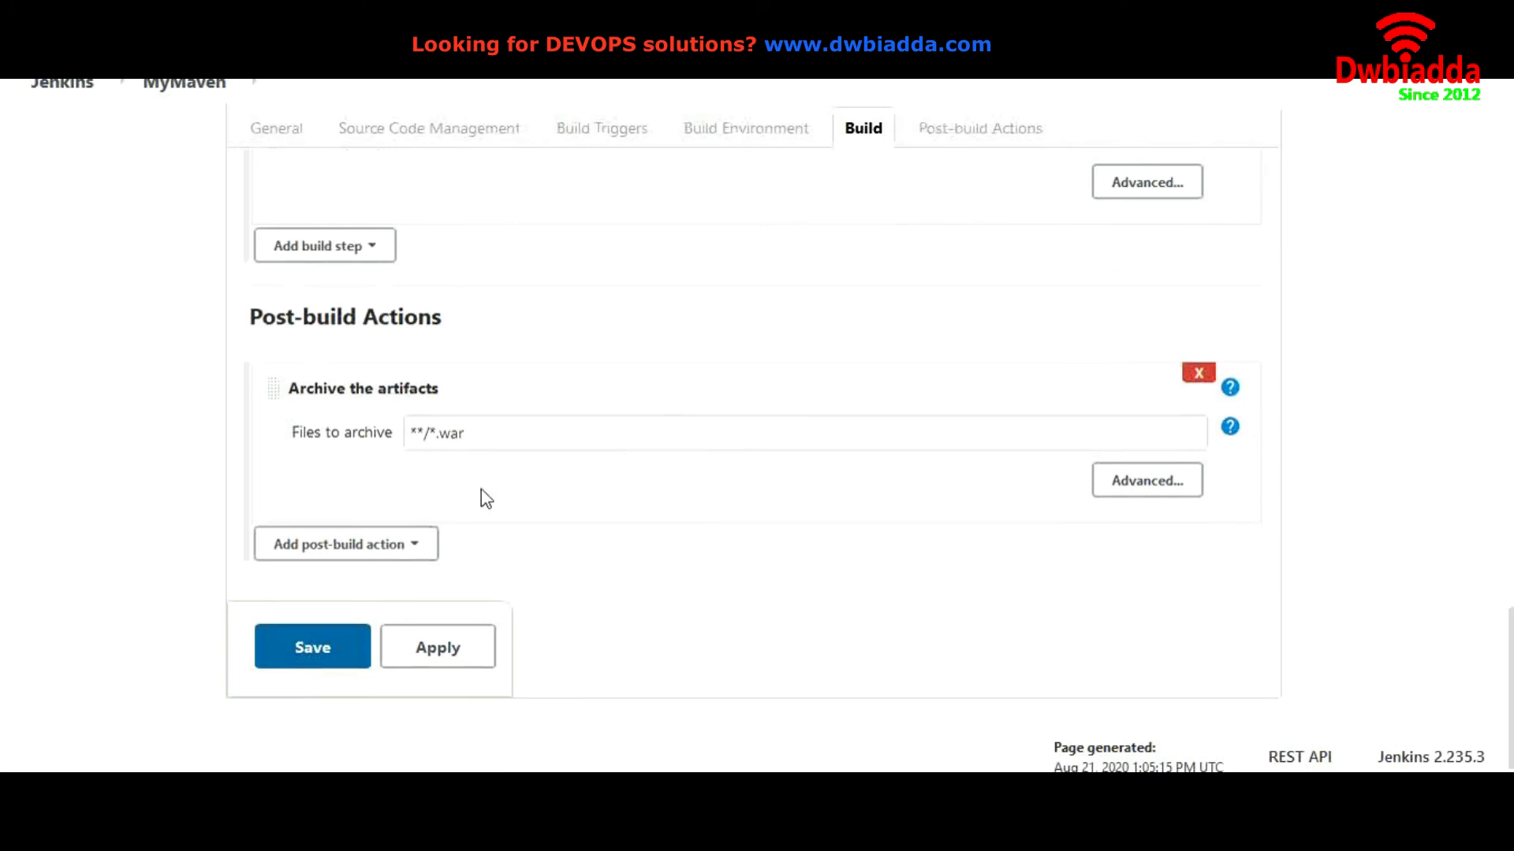
# Add a Build other projects post-build action with deploy as the project to build
pyautogui.click(377, 544)
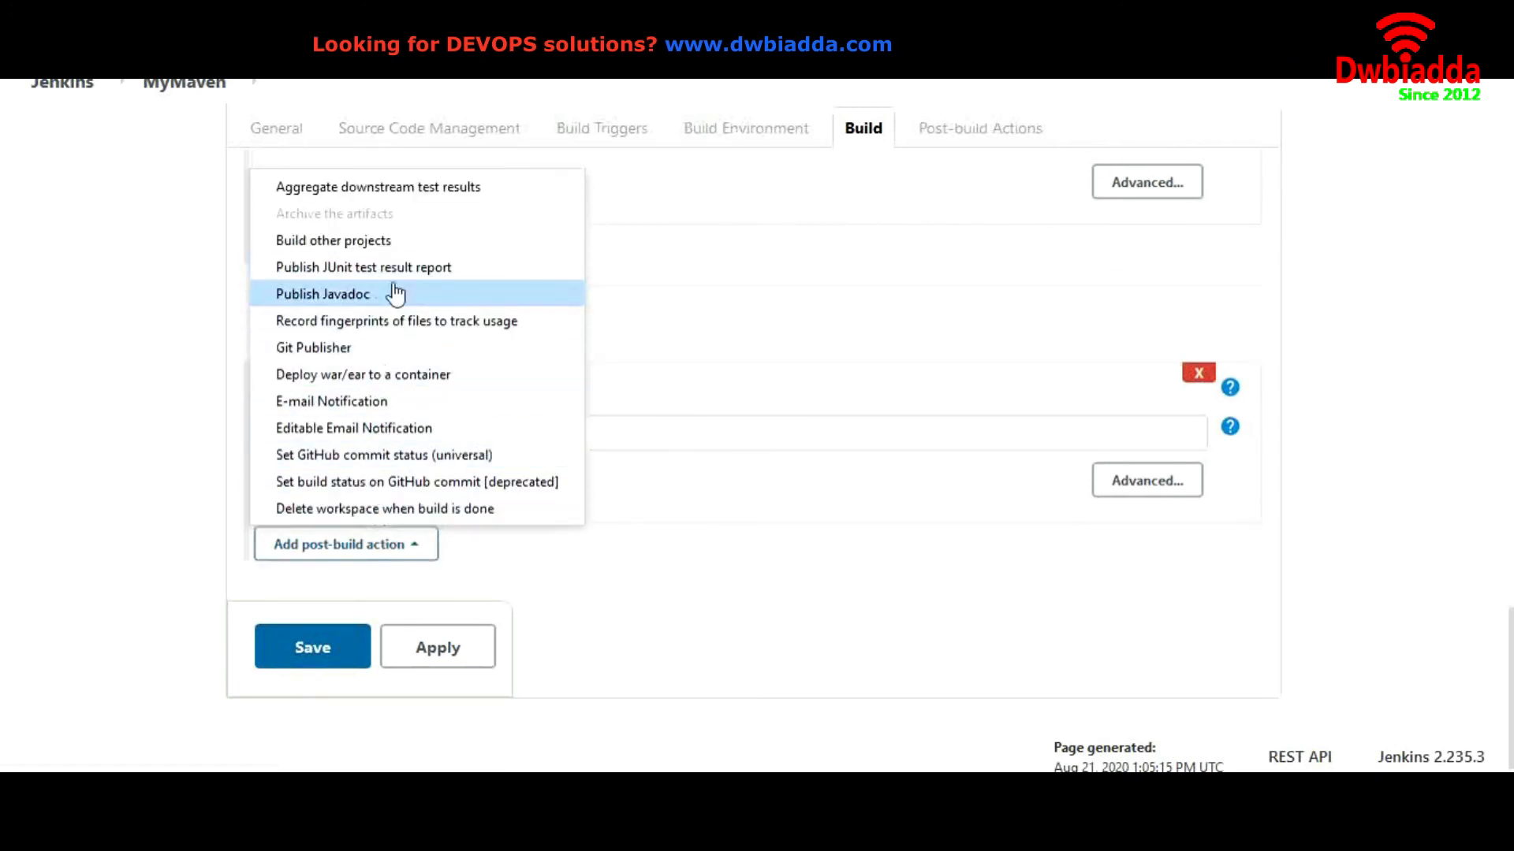
pyautogui.click(378, 242)
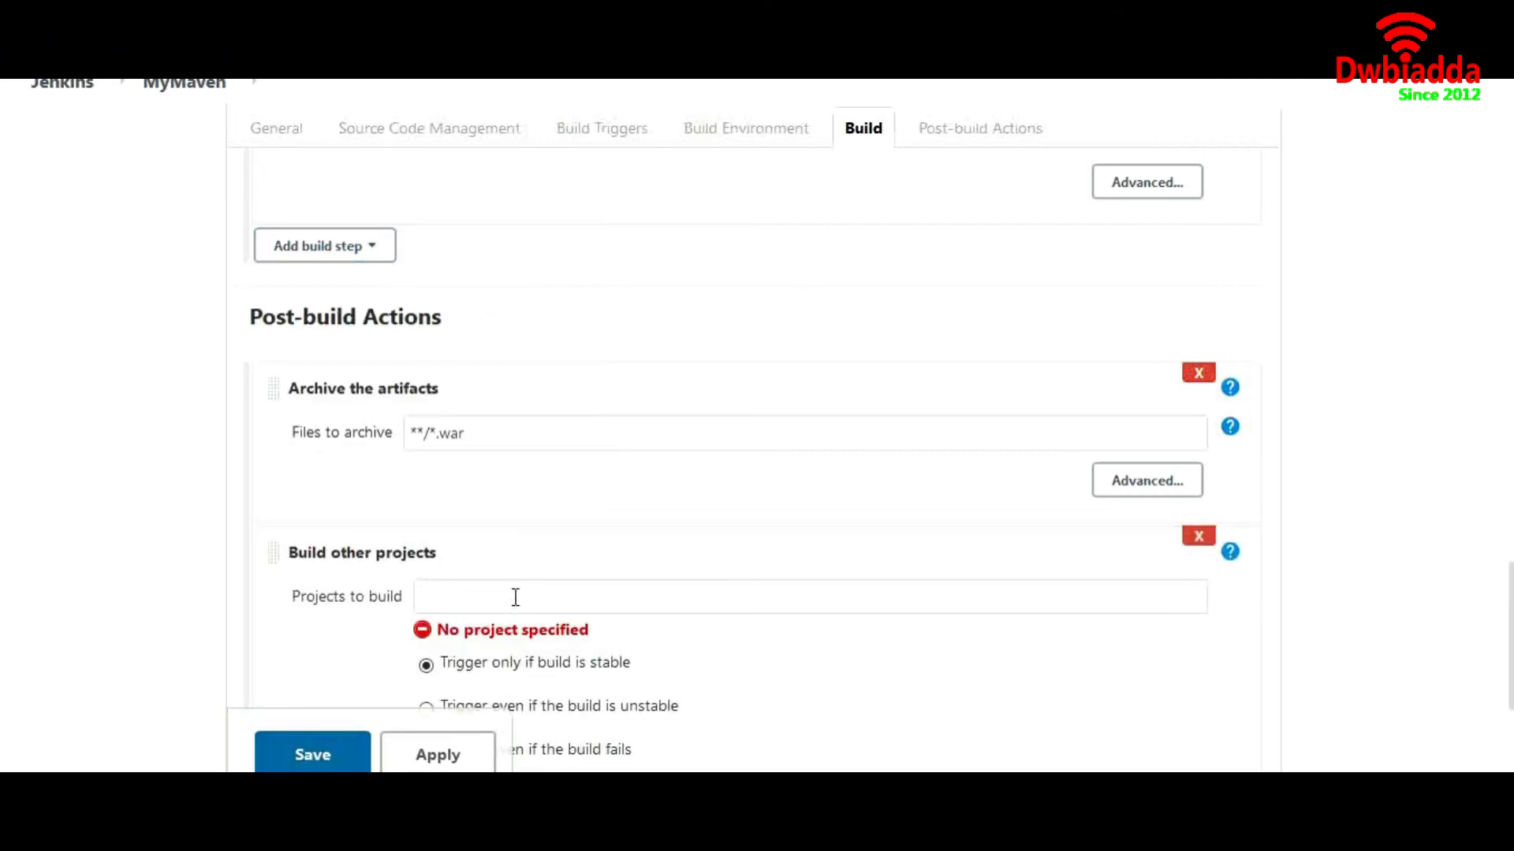
pyautogui.write('depl')
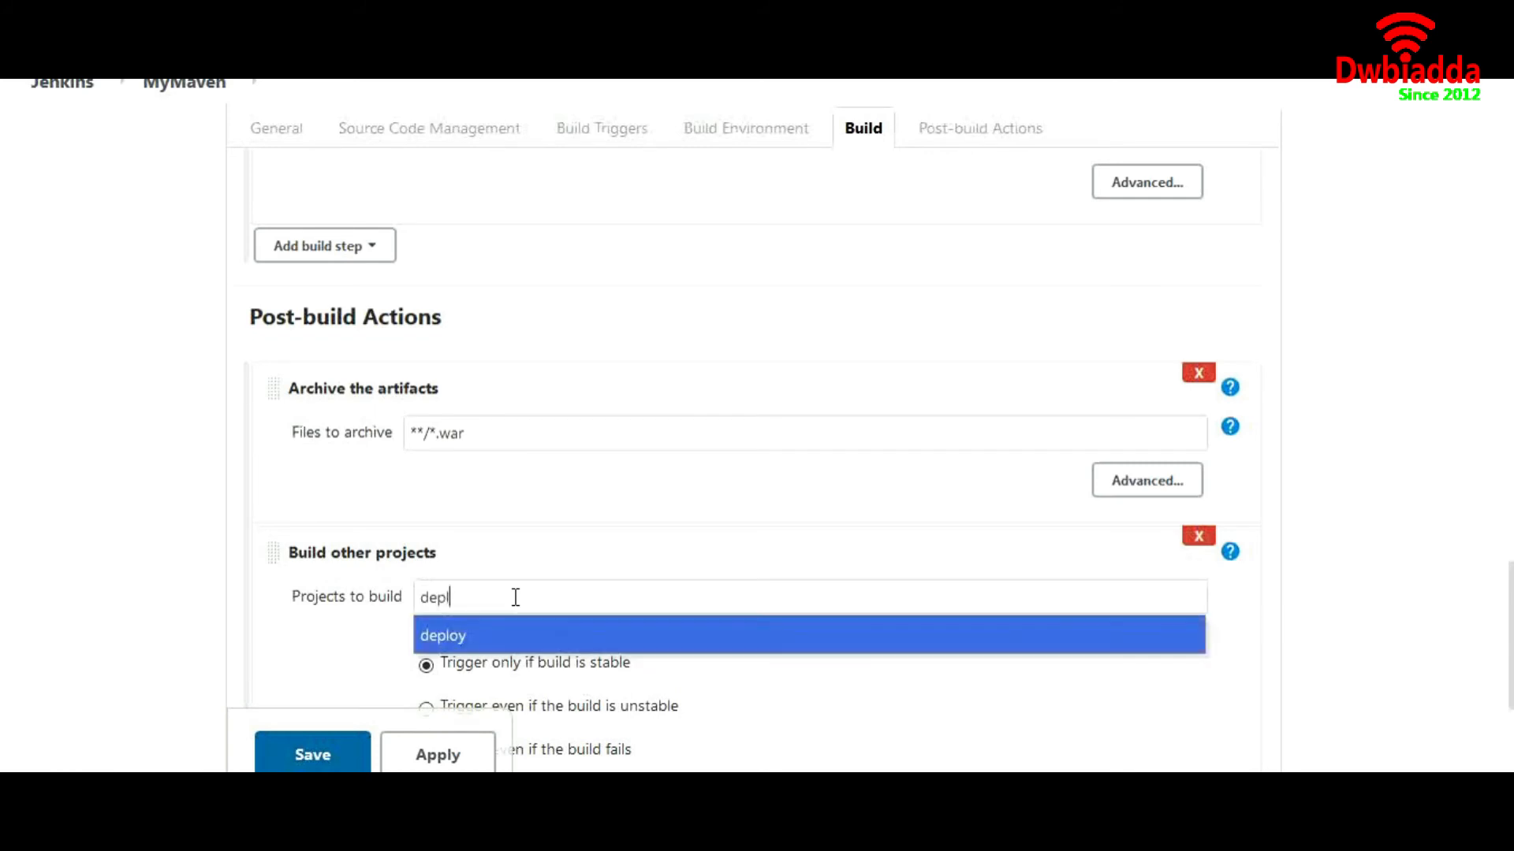
pyautogui.click(498, 633)
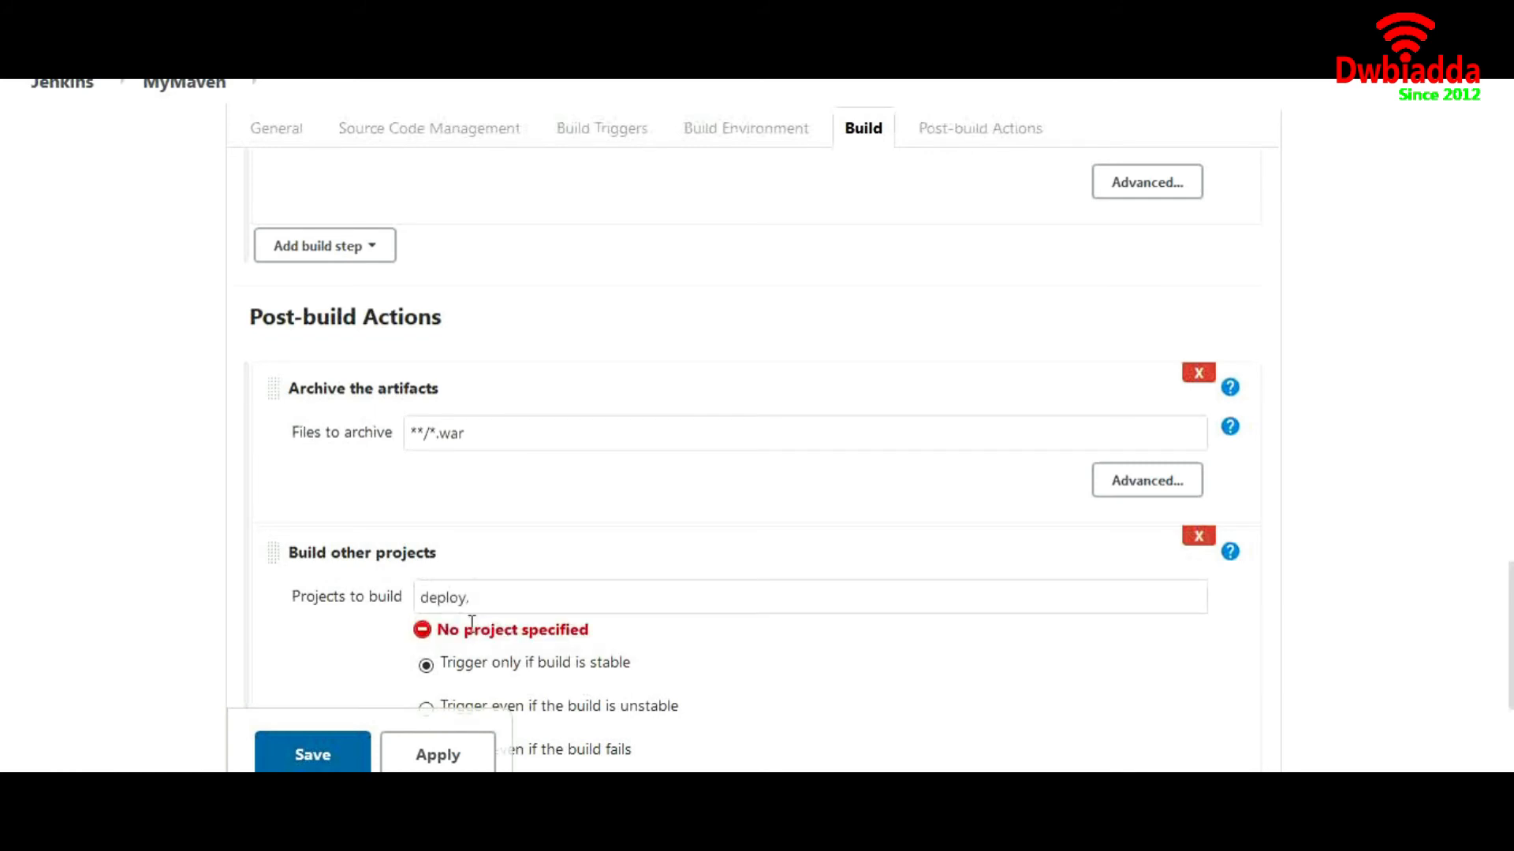
# Keep 'Trigger only if build is stable' and save MyMaven's configuration
pyautogui.scroll(-2, 111, 544)
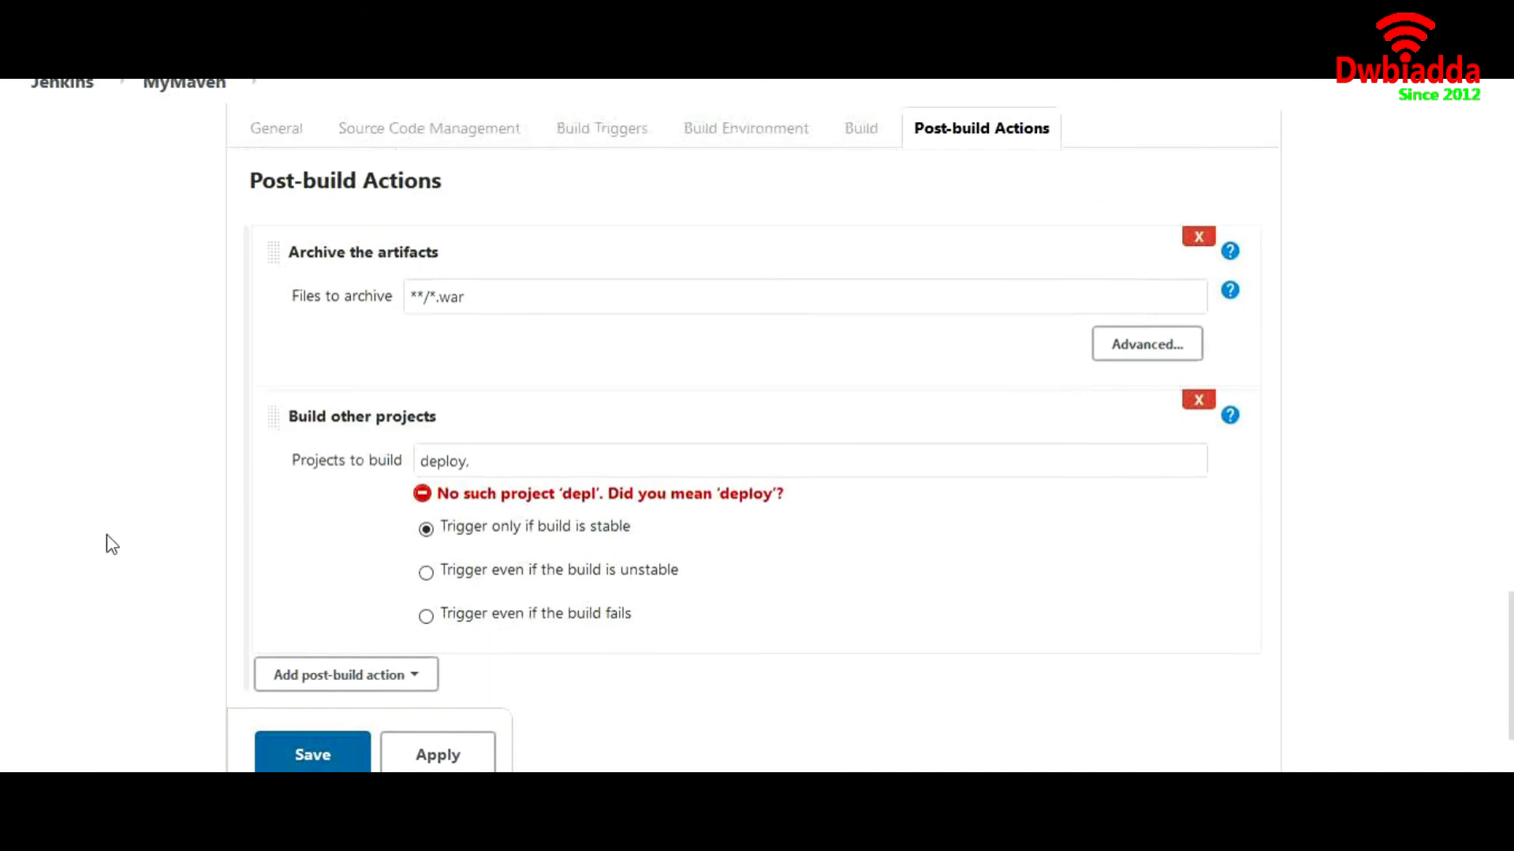
pyautogui.scroll(5, 142, 507)
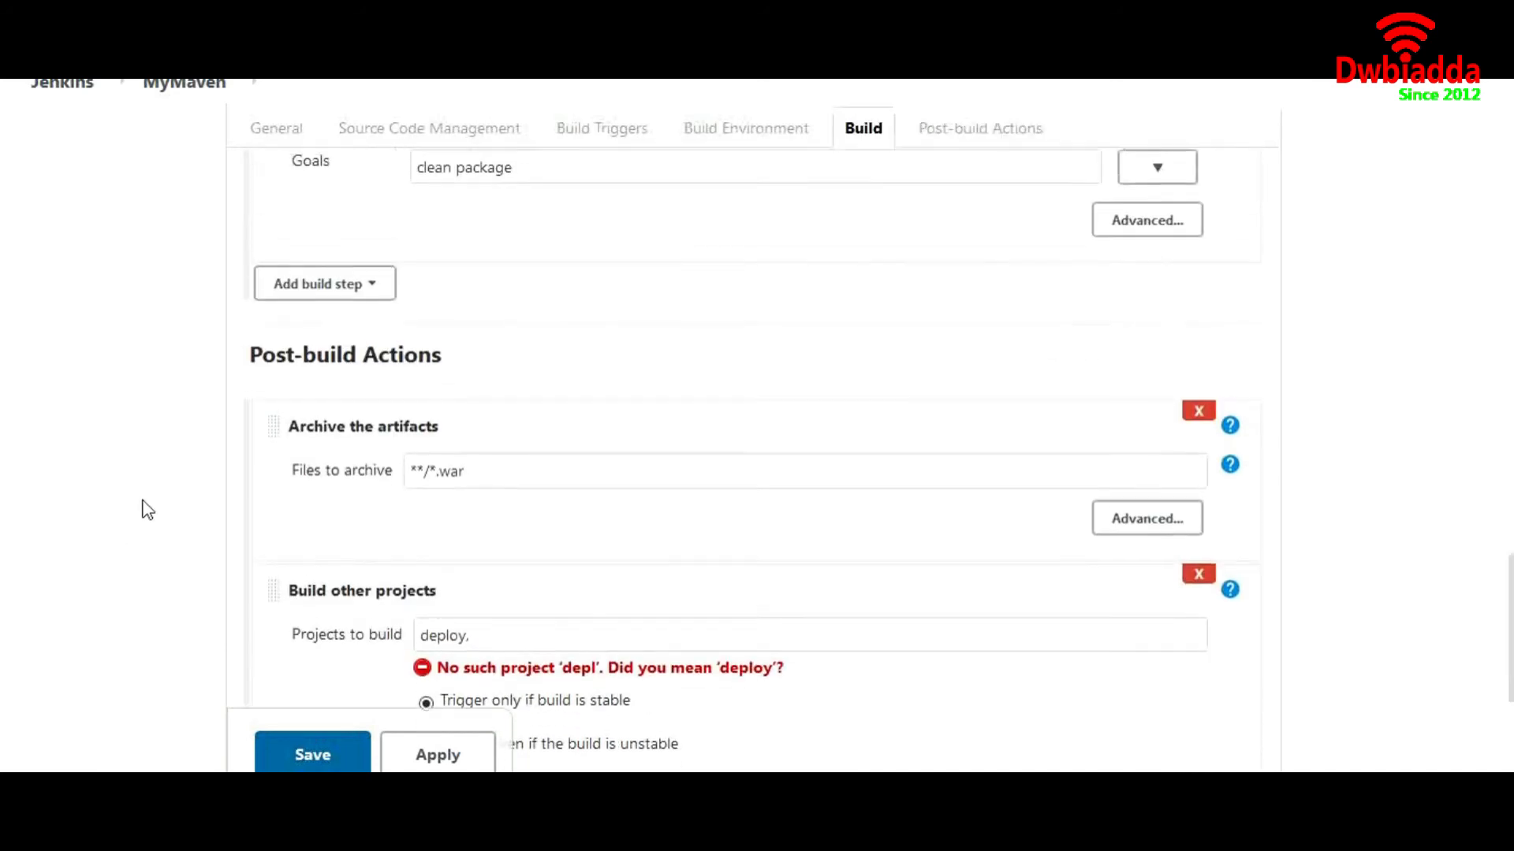
pyautogui.scroll(1, 197, 447)
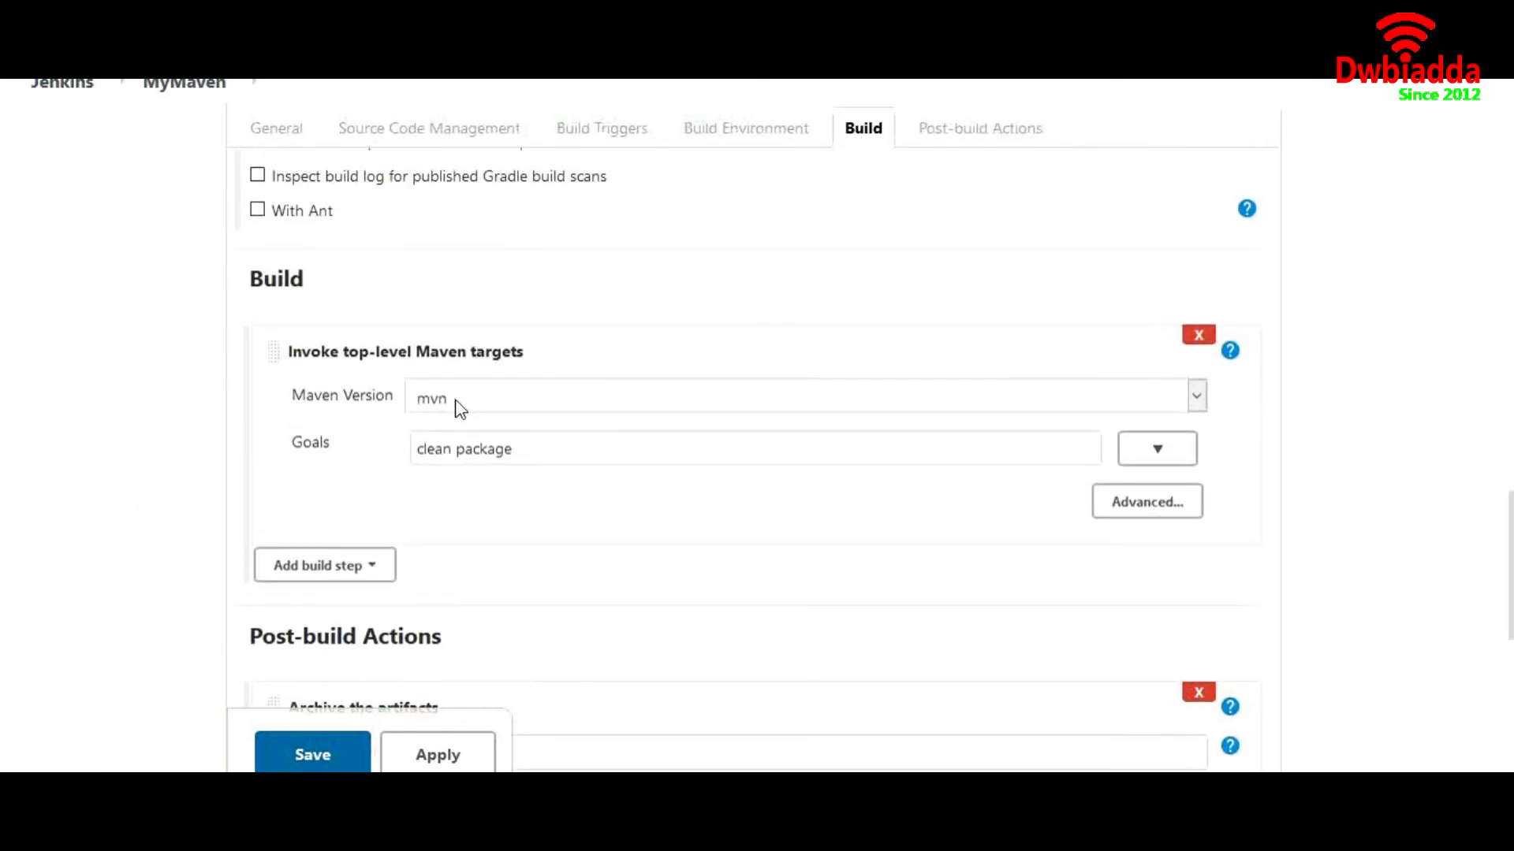
pyautogui.scroll(3, 197, 410)
pyautogui.scroll(5, 197, 410)
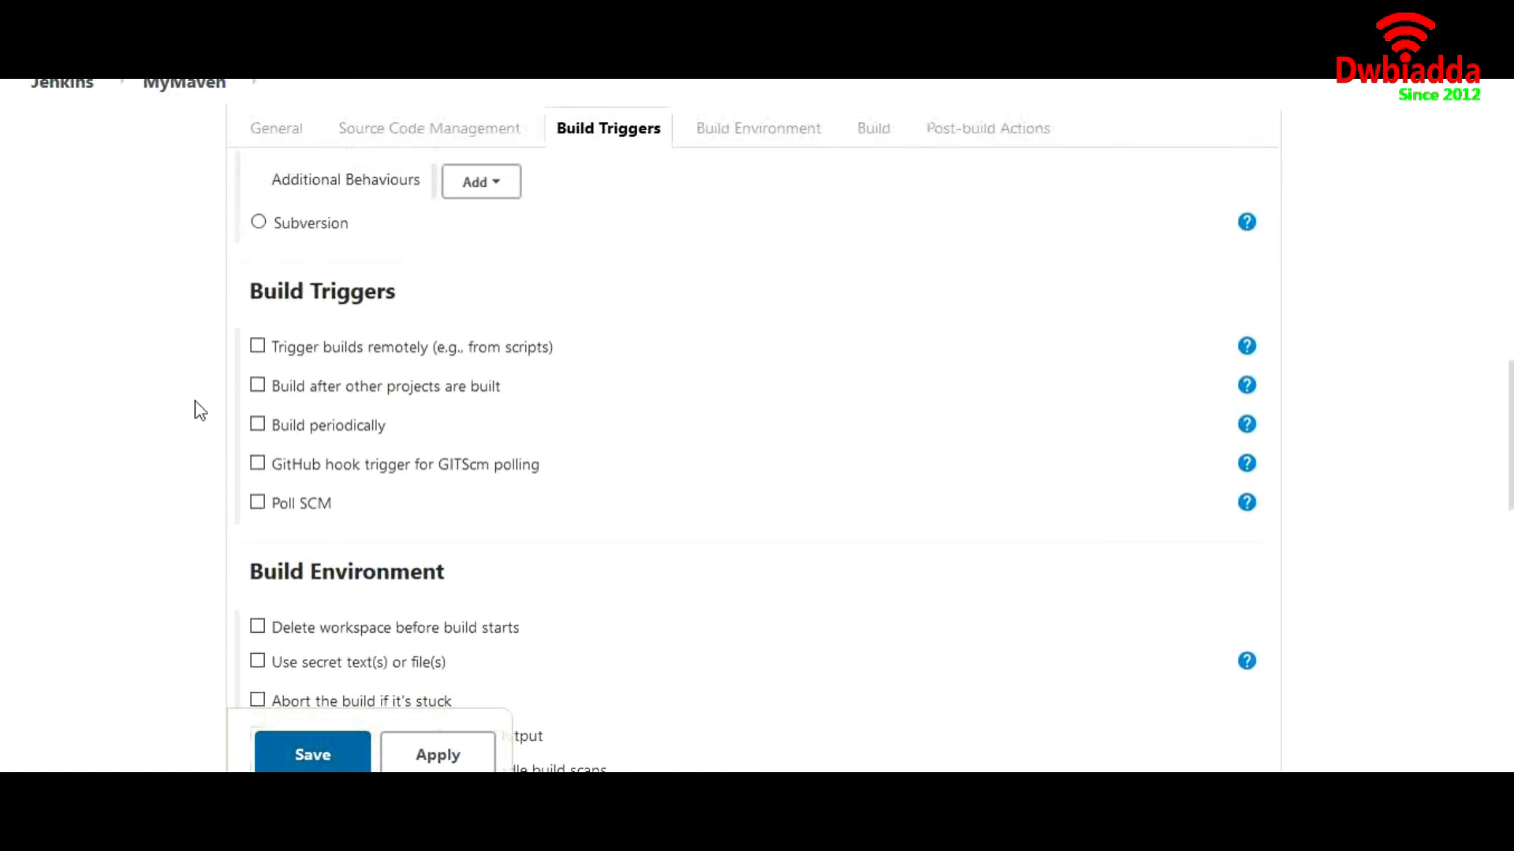
pyautogui.scroll(3, 279, 351)
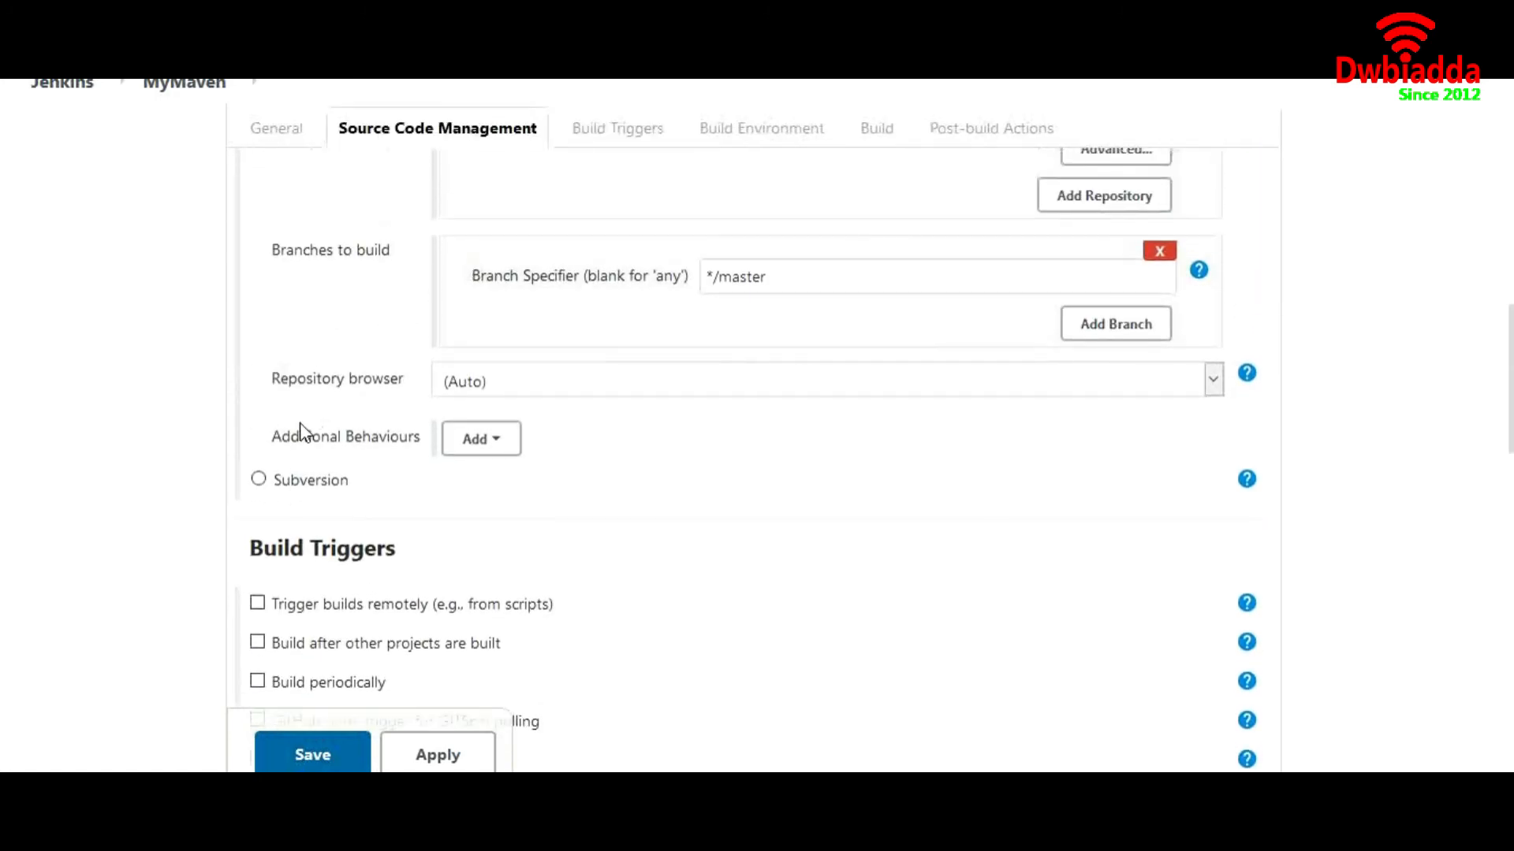
pyautogui.scroll(-10, 300, 430)
pyautogui.scroll(-5, 230, 566)
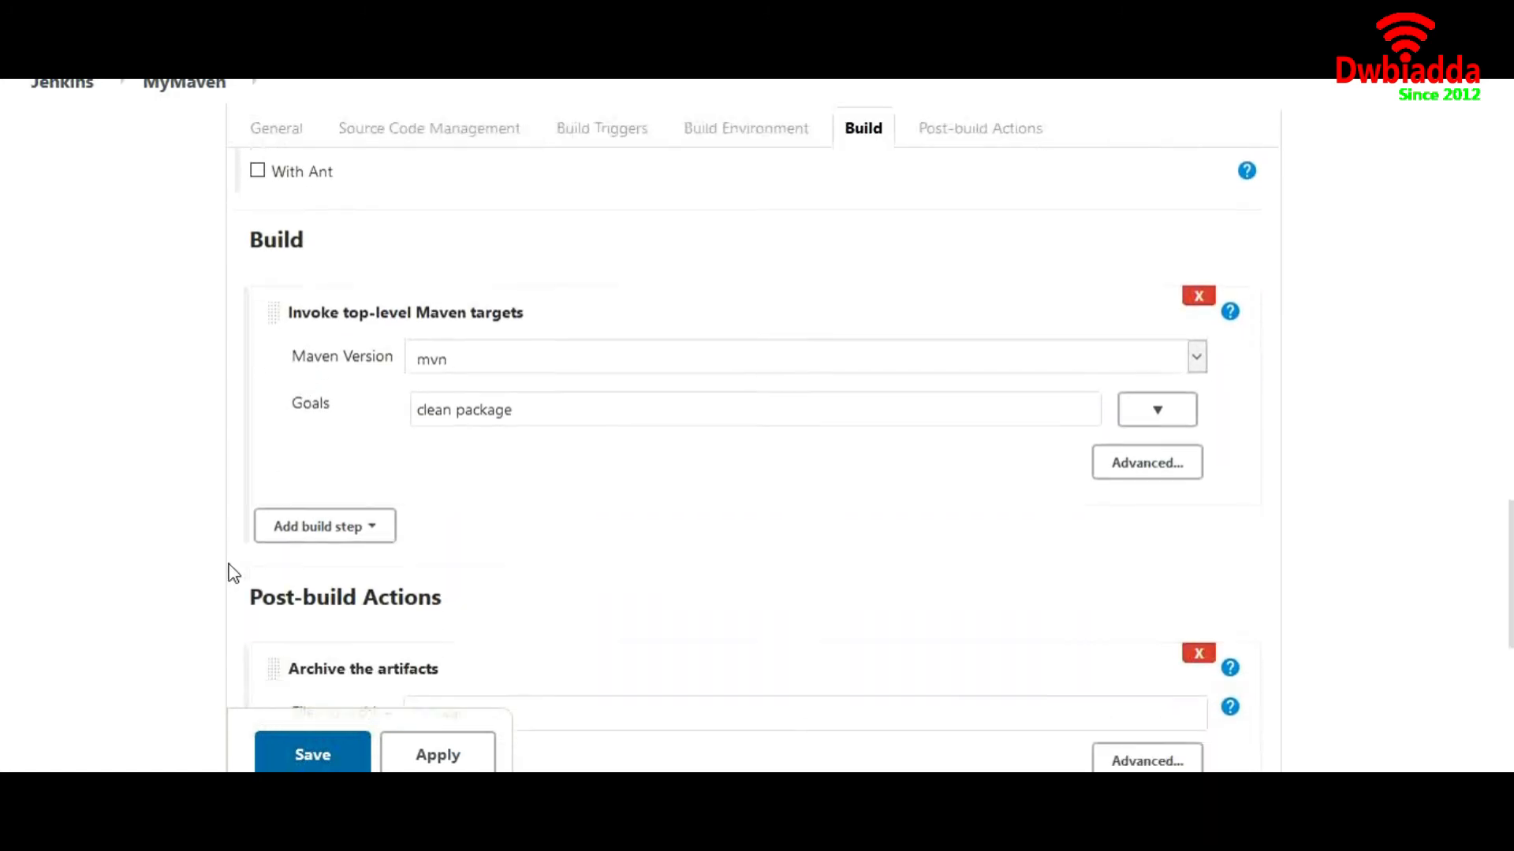
pyautogui.scroll(-2, 237, 607)
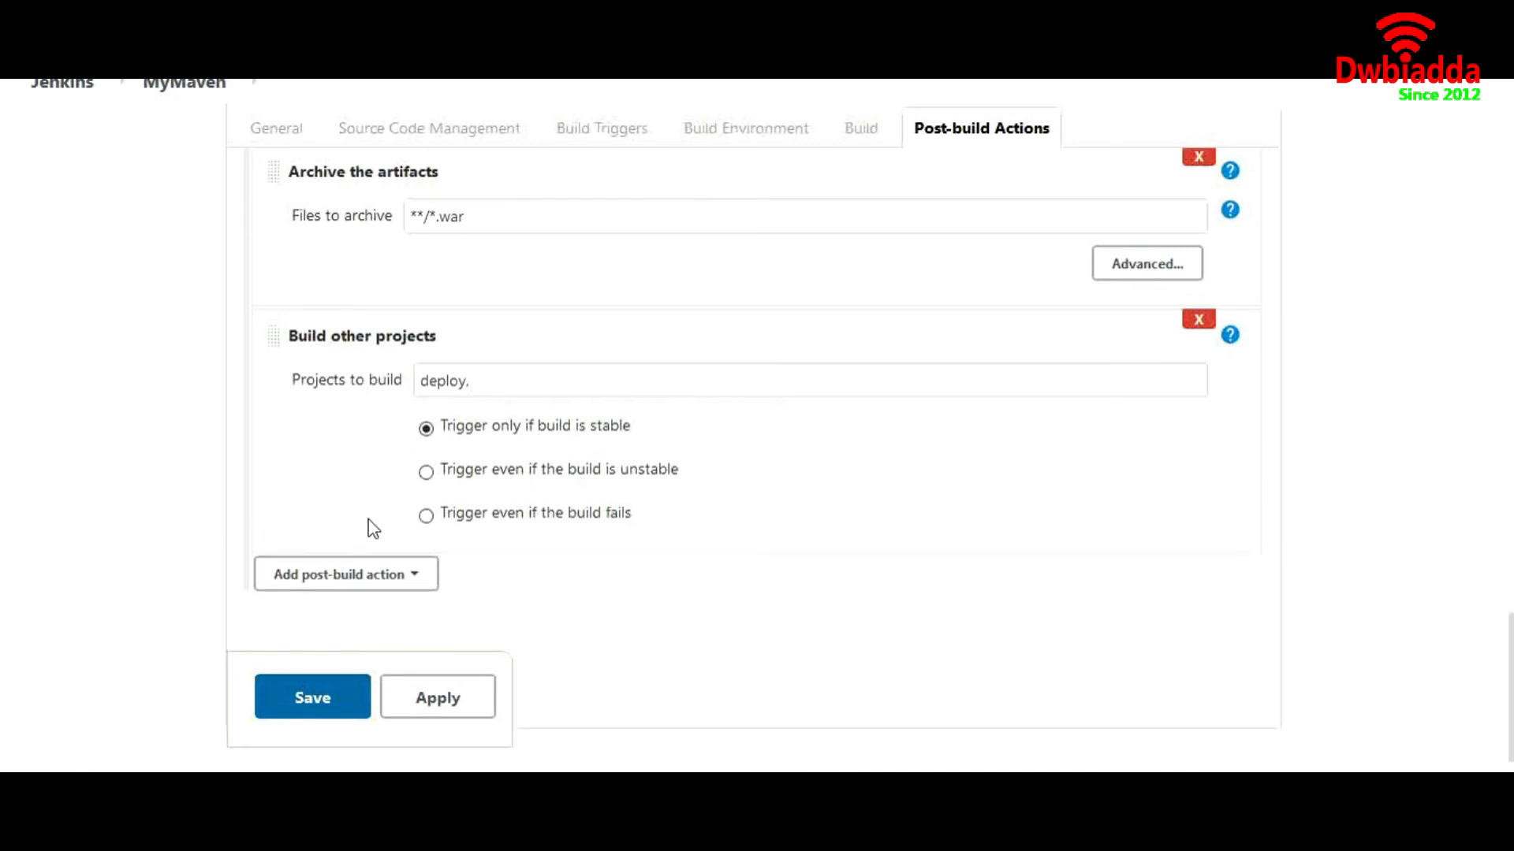
pyautogui.click(298, 697)
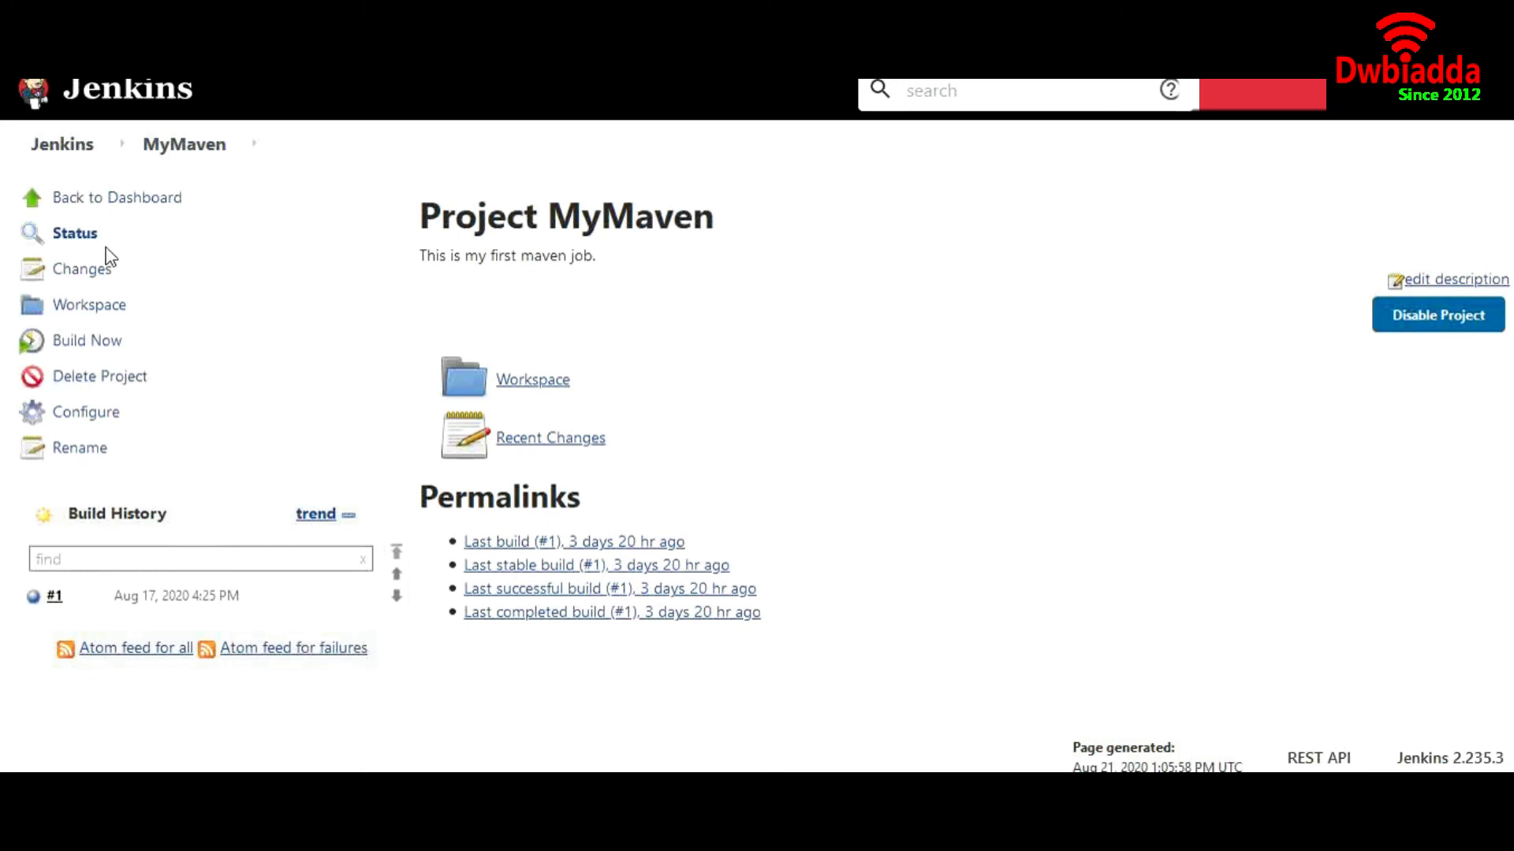
# Build MyMaven now, then open the deploy project showing MyMaven upstream and build #1
pyautogui.click(105, 343)
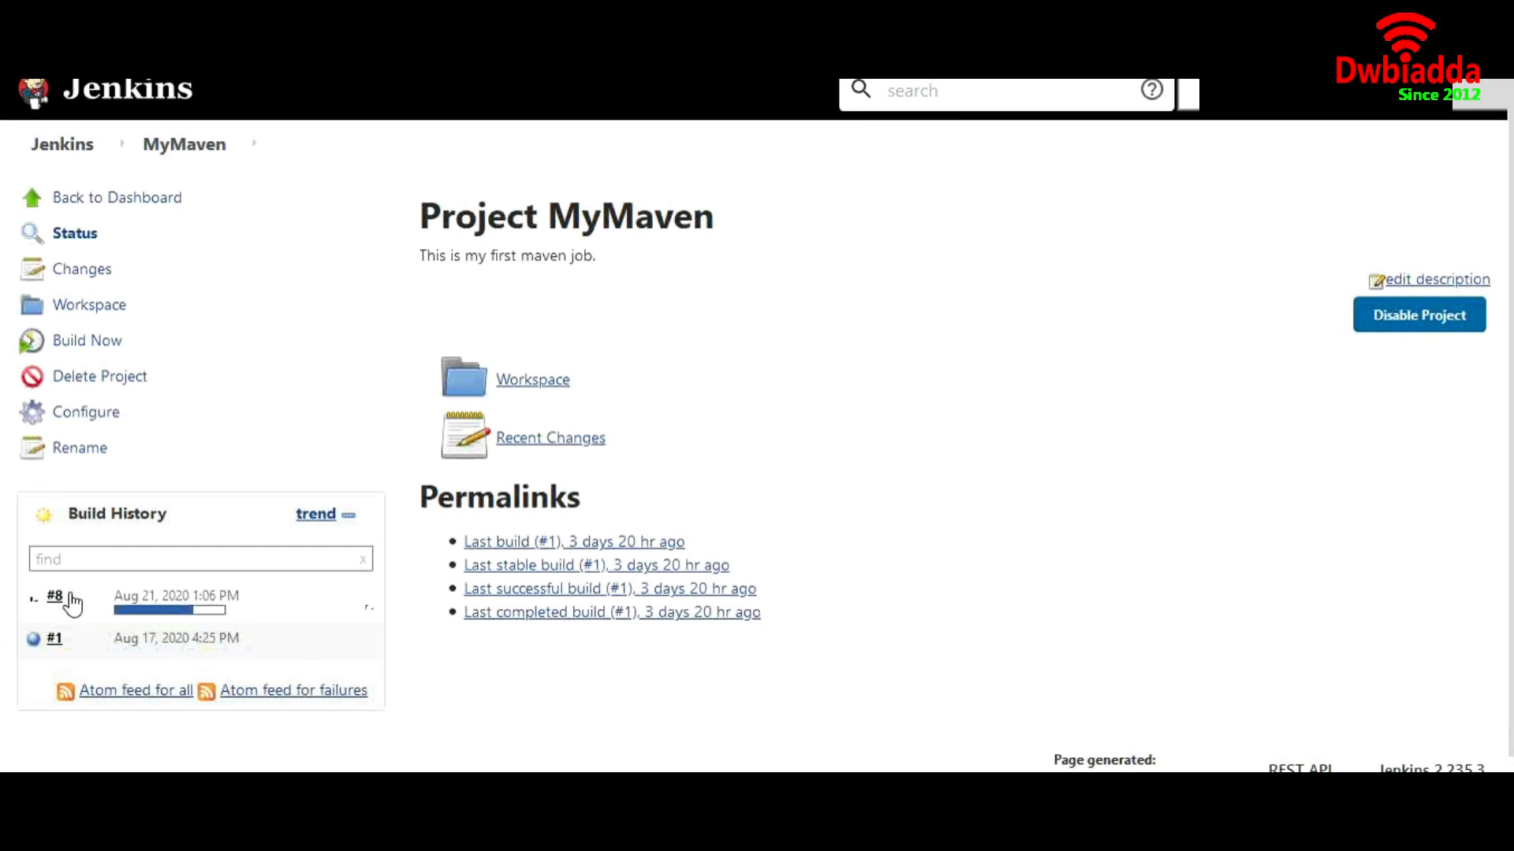
pyautogui.click(75, 160)
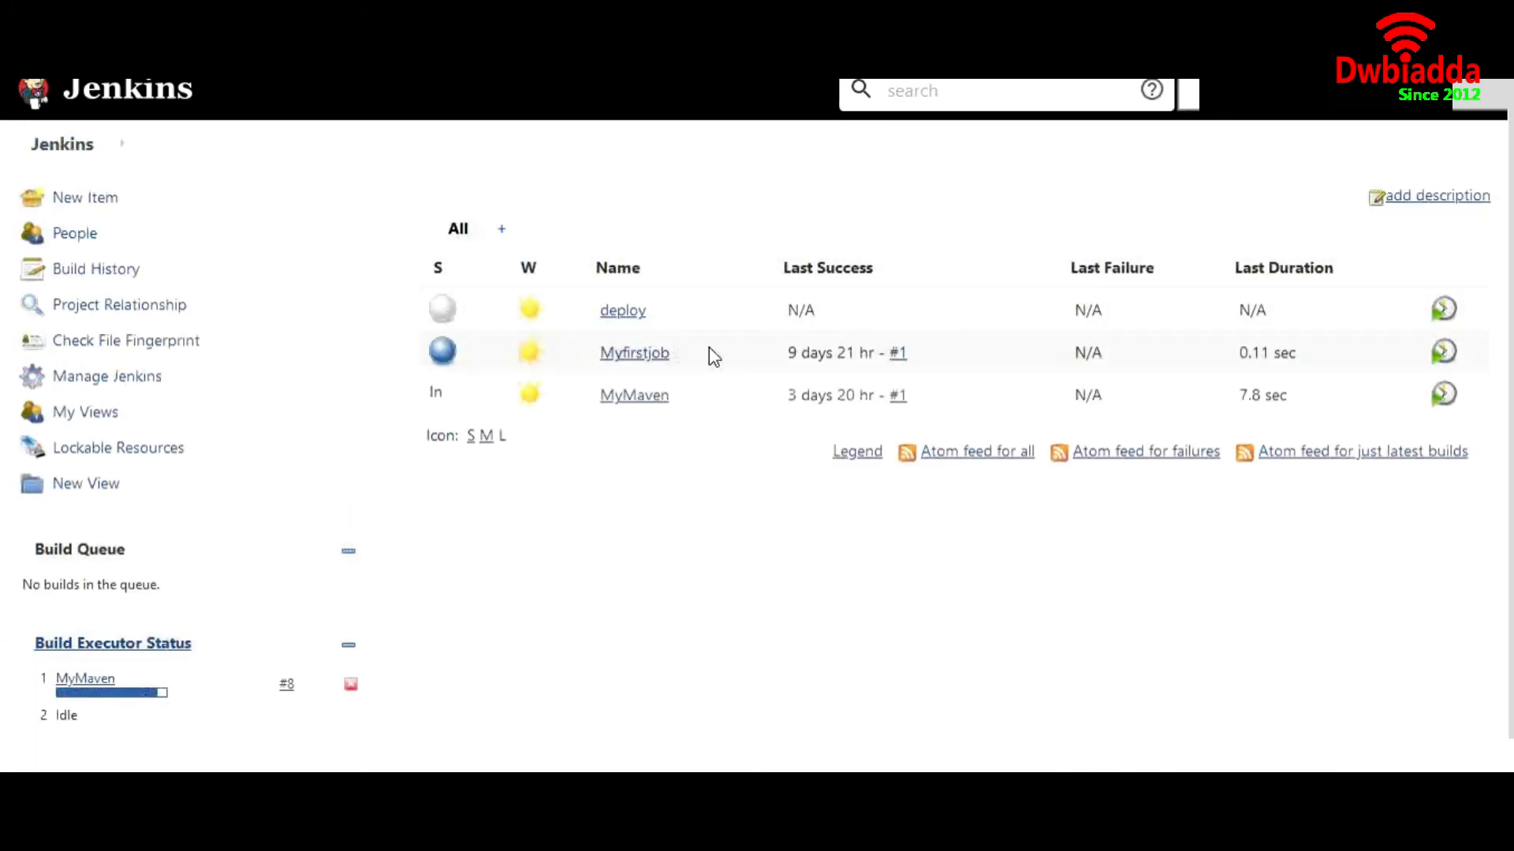
pyautogui.click(612, 312)
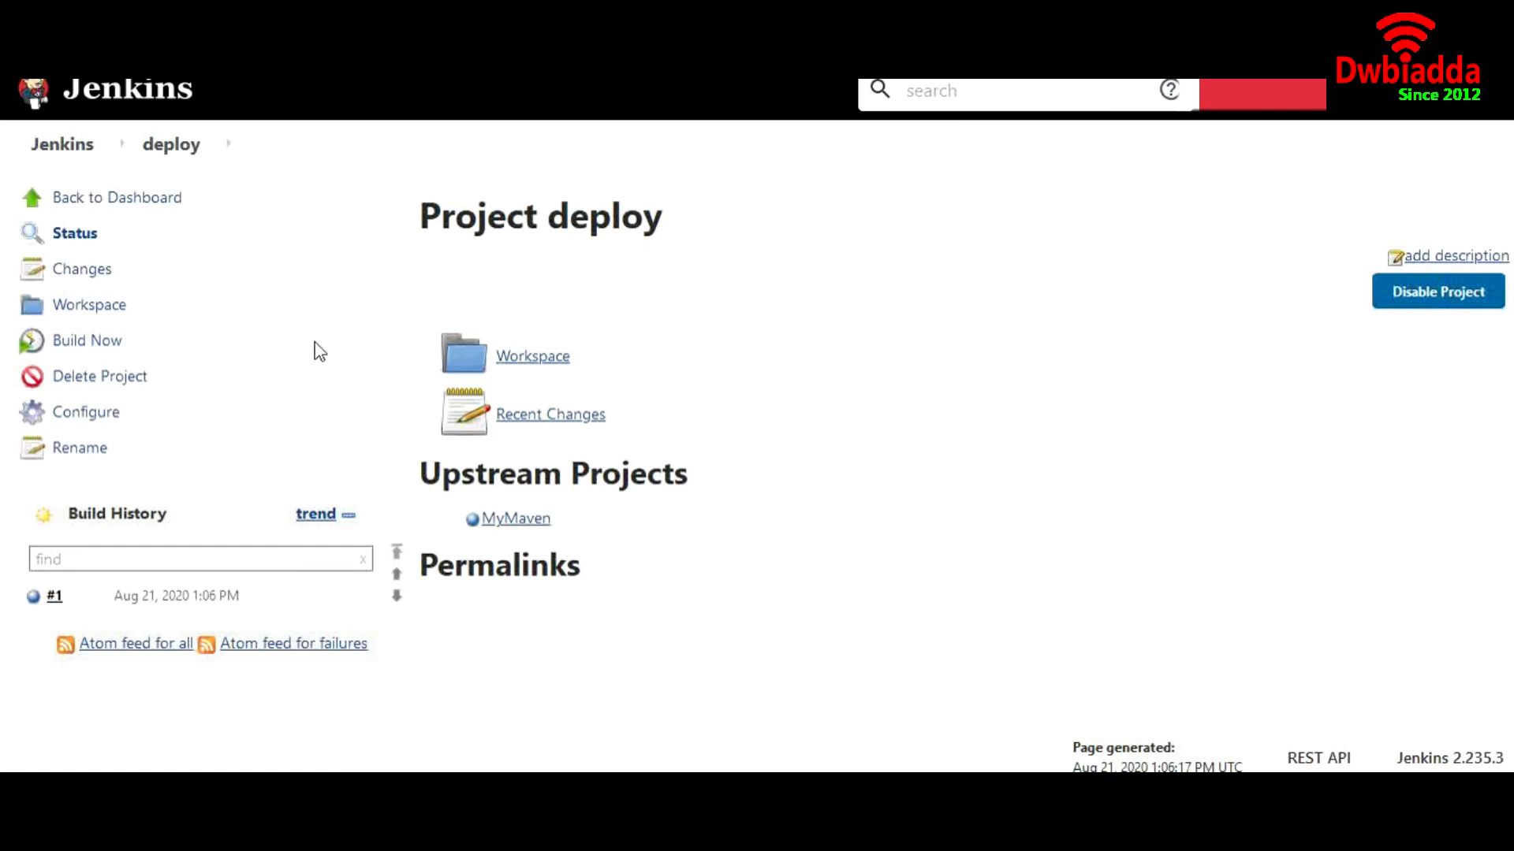
# View deploy build #1's console log, highlighting the webapp.war deploying line, then enter webapp/ in the address bar
pyautogui.click(52, 596)
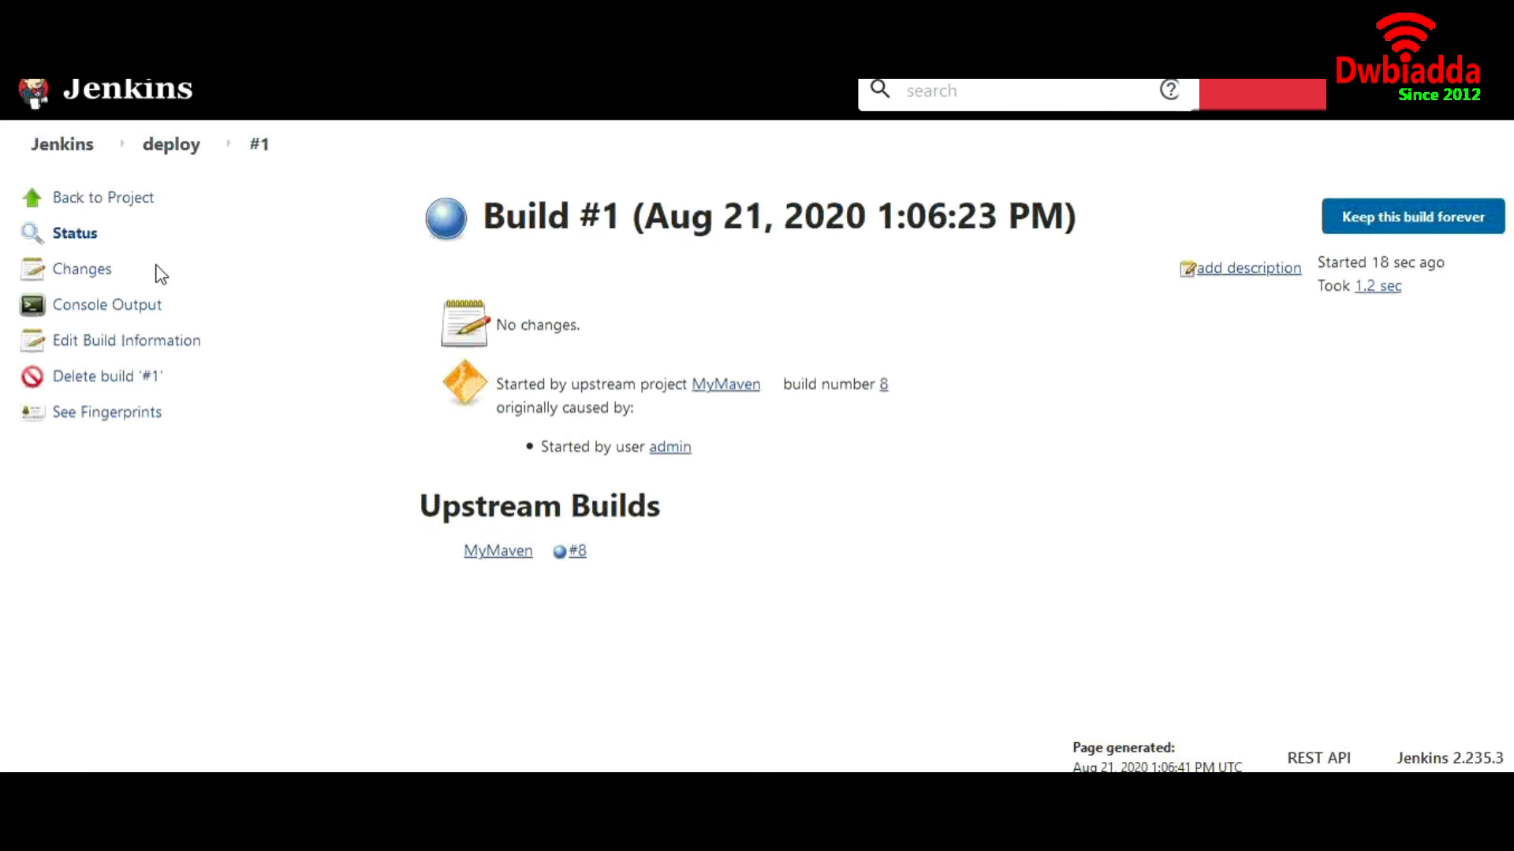
pyautogui.click(132, 313)
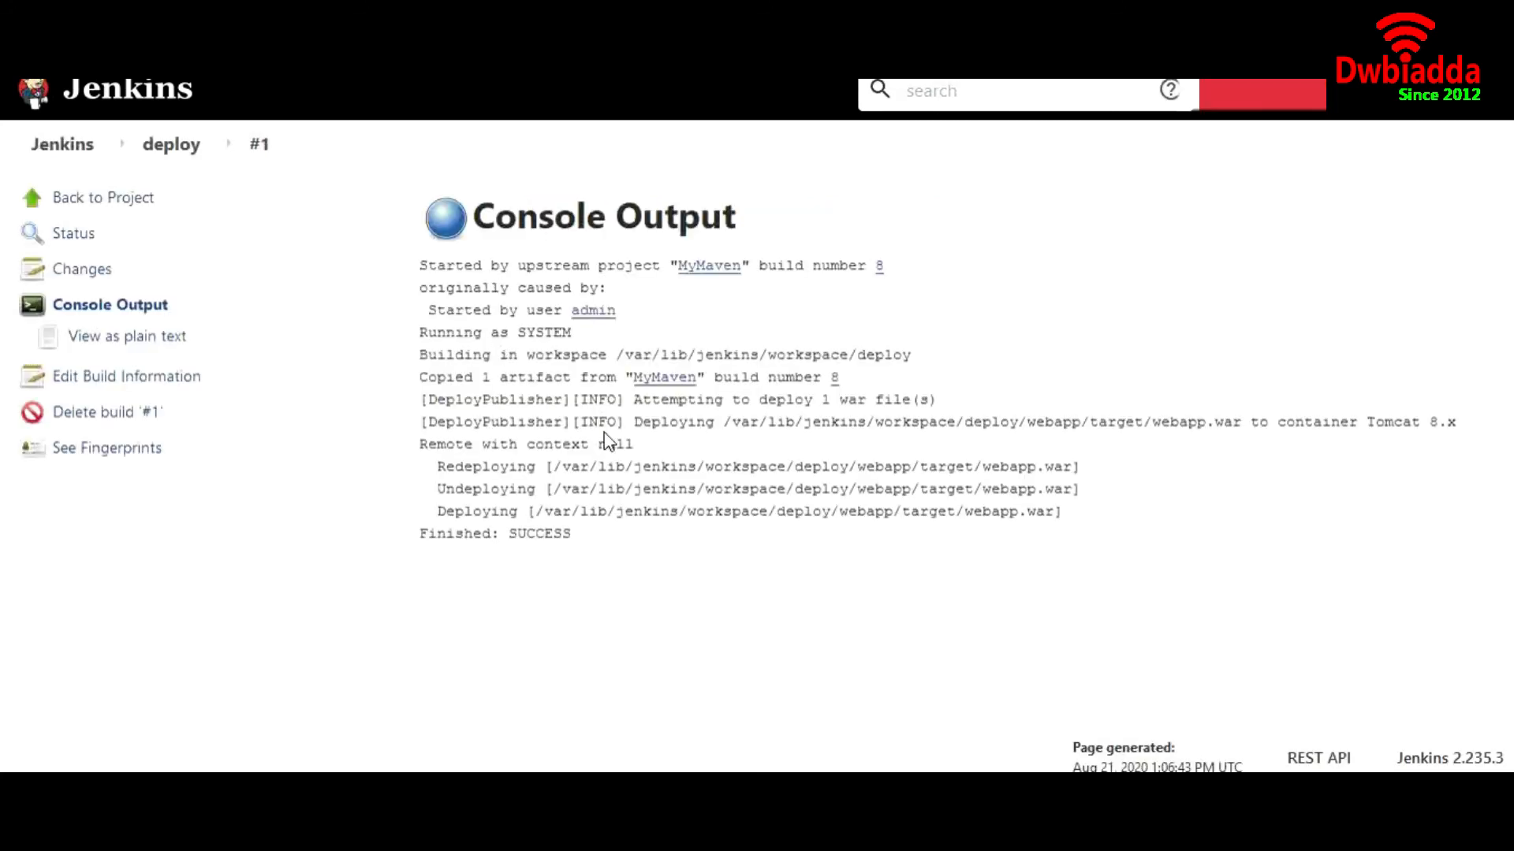
pyautogui.moveTo(439, 511); pyautogui.dragTo(1052, 518)
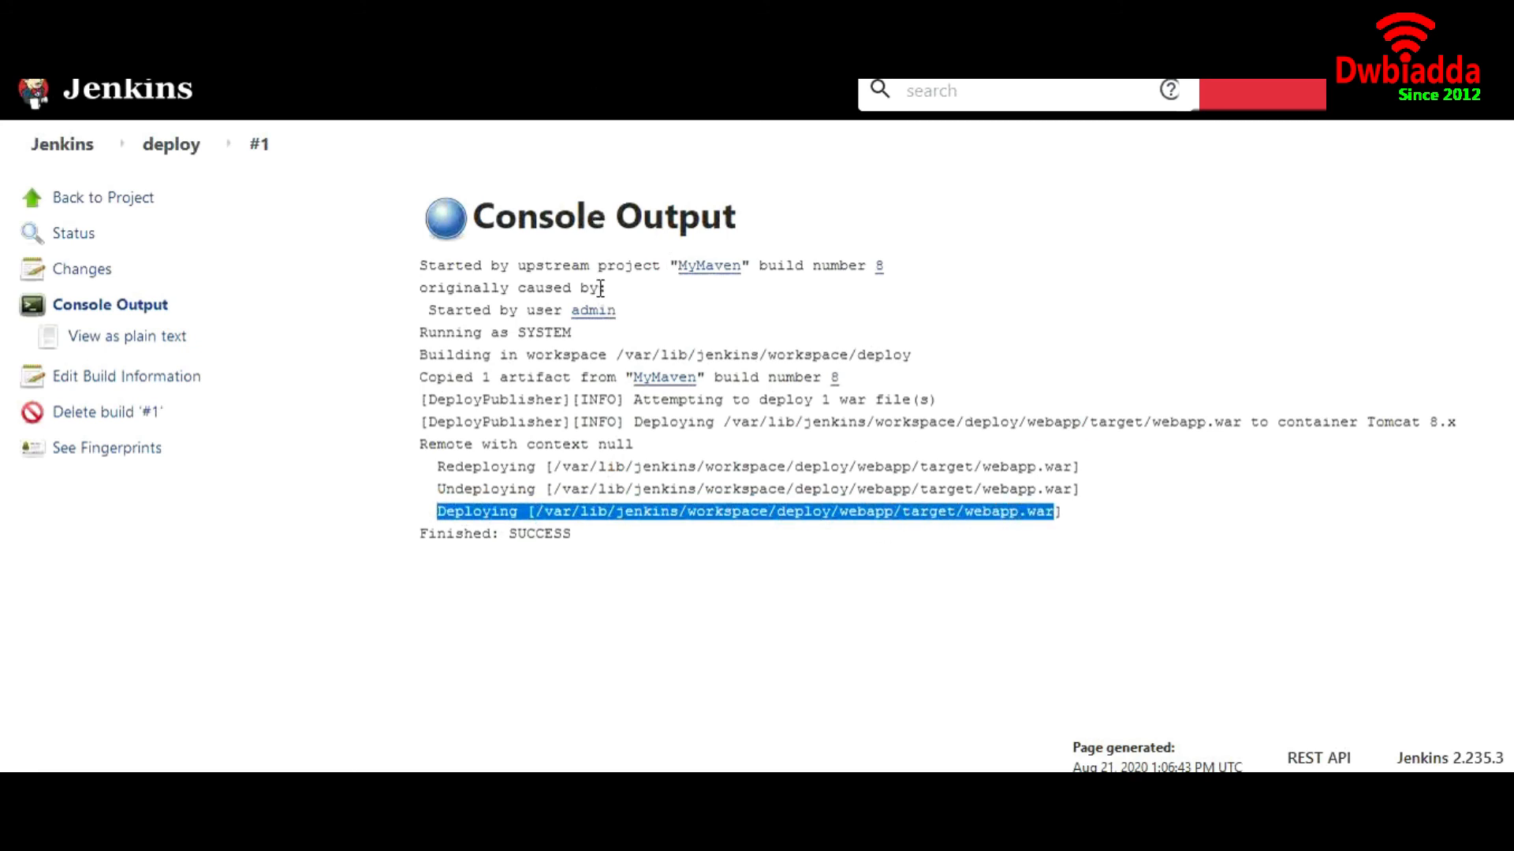
pyautogui.write('weba')
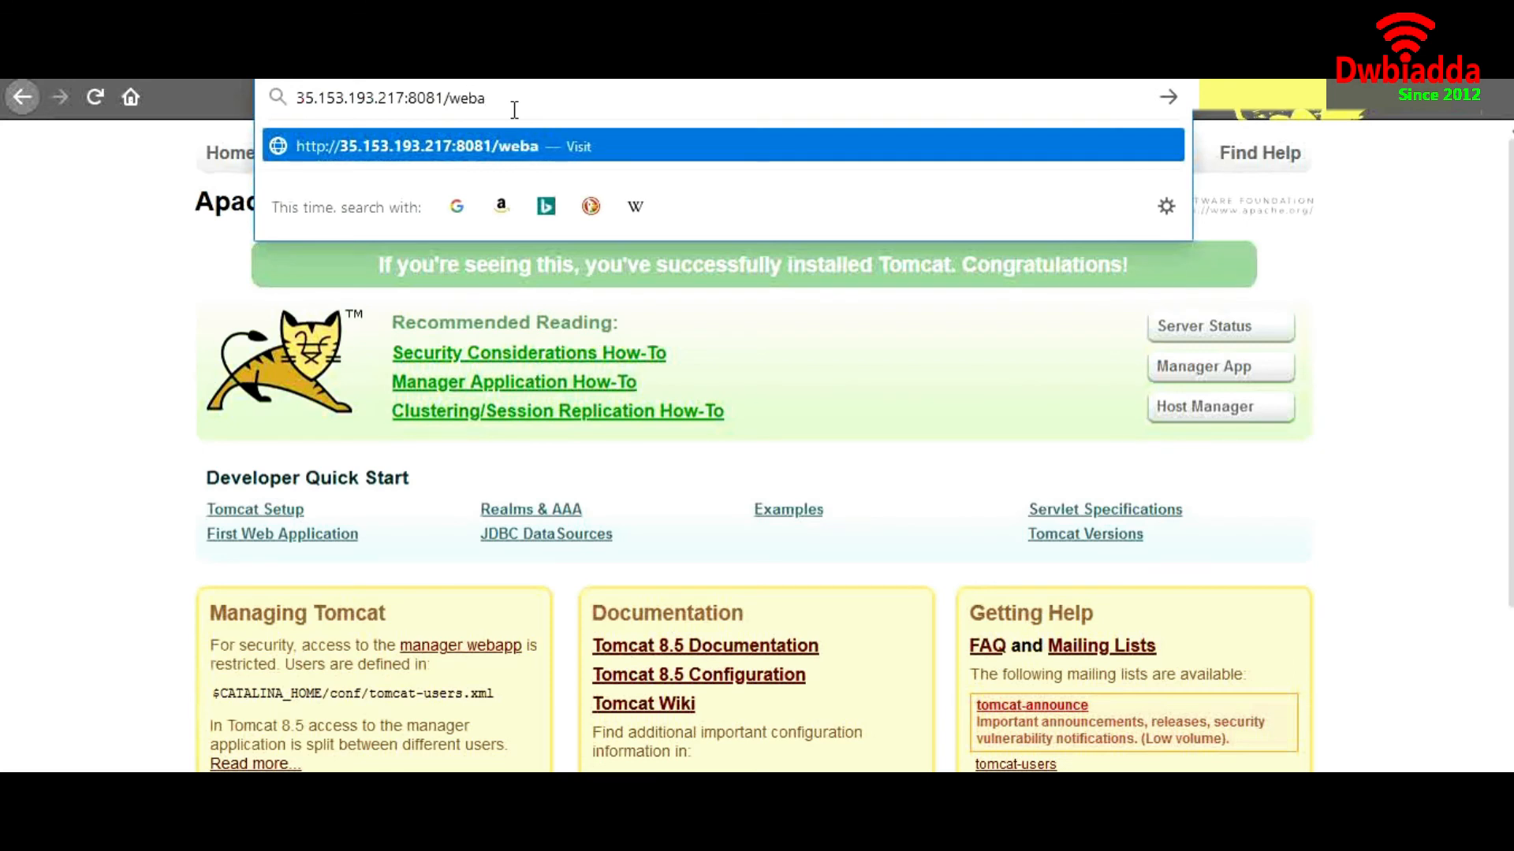
pyautogui.write('pp/')
# Load 35.153.193.217:8081/webapp/ to see Hello, World!, then return to the tomcat-users.xml terminal
pyautogui.press('Return')
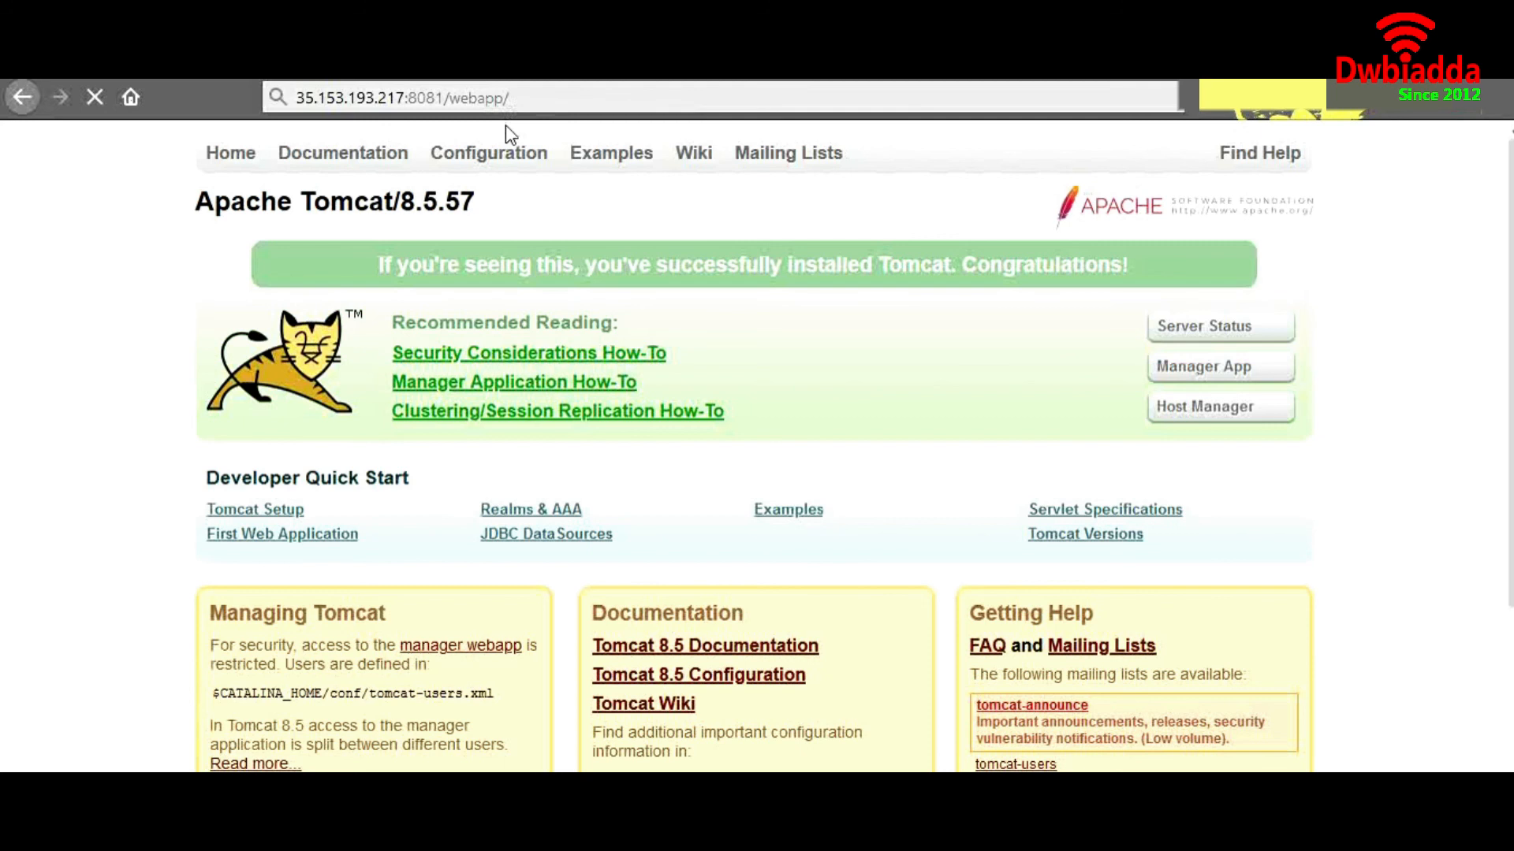
pyautogui.moveTo(121, 149); pyautogui.dragTo(10, 136)
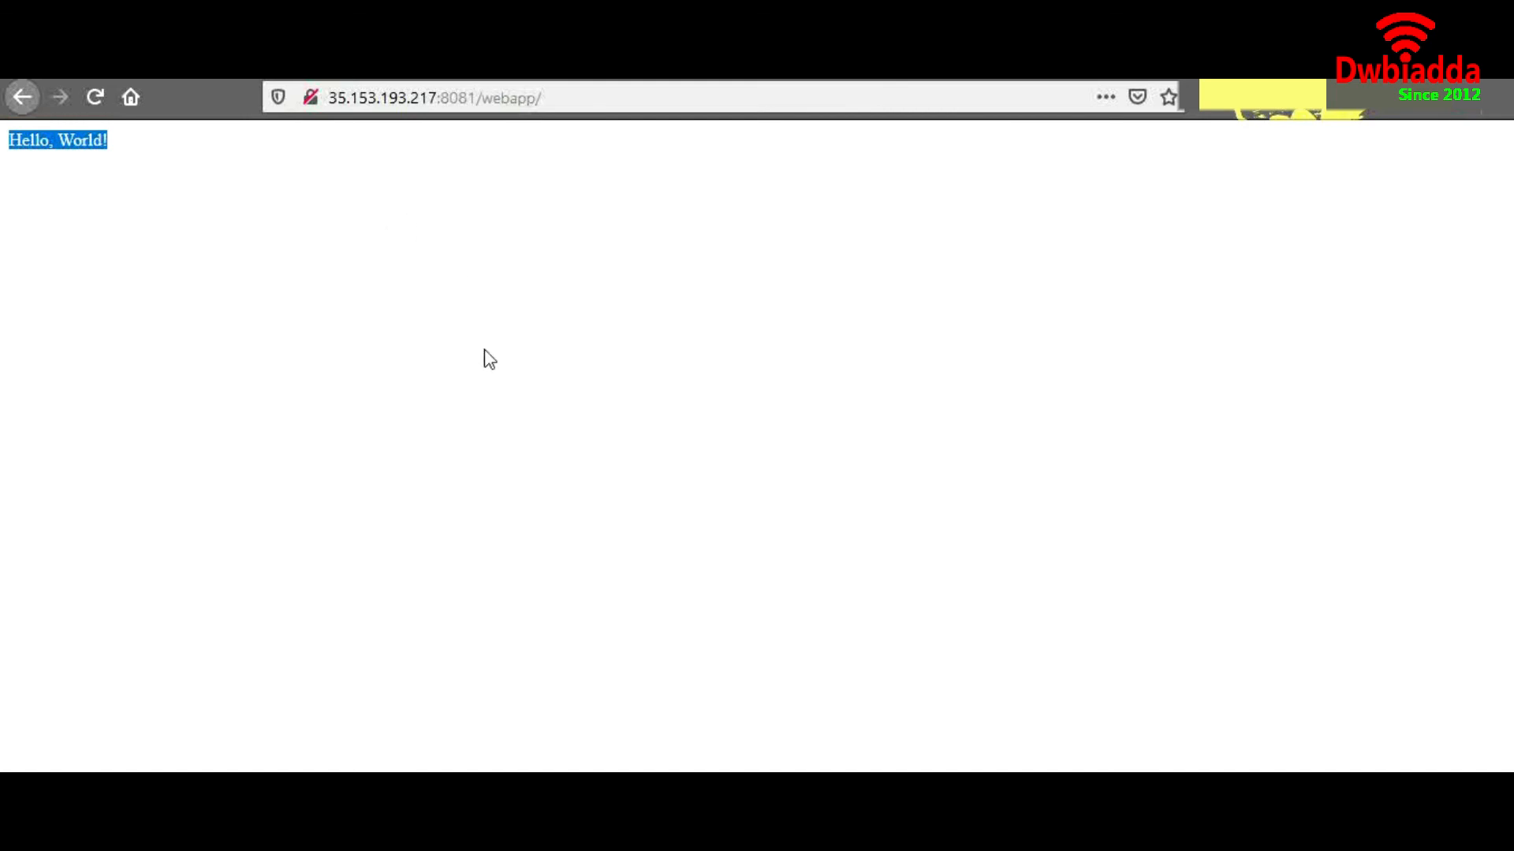
pyautogui.hotkey('alt', 'Tab')
pyautogui.press('z')
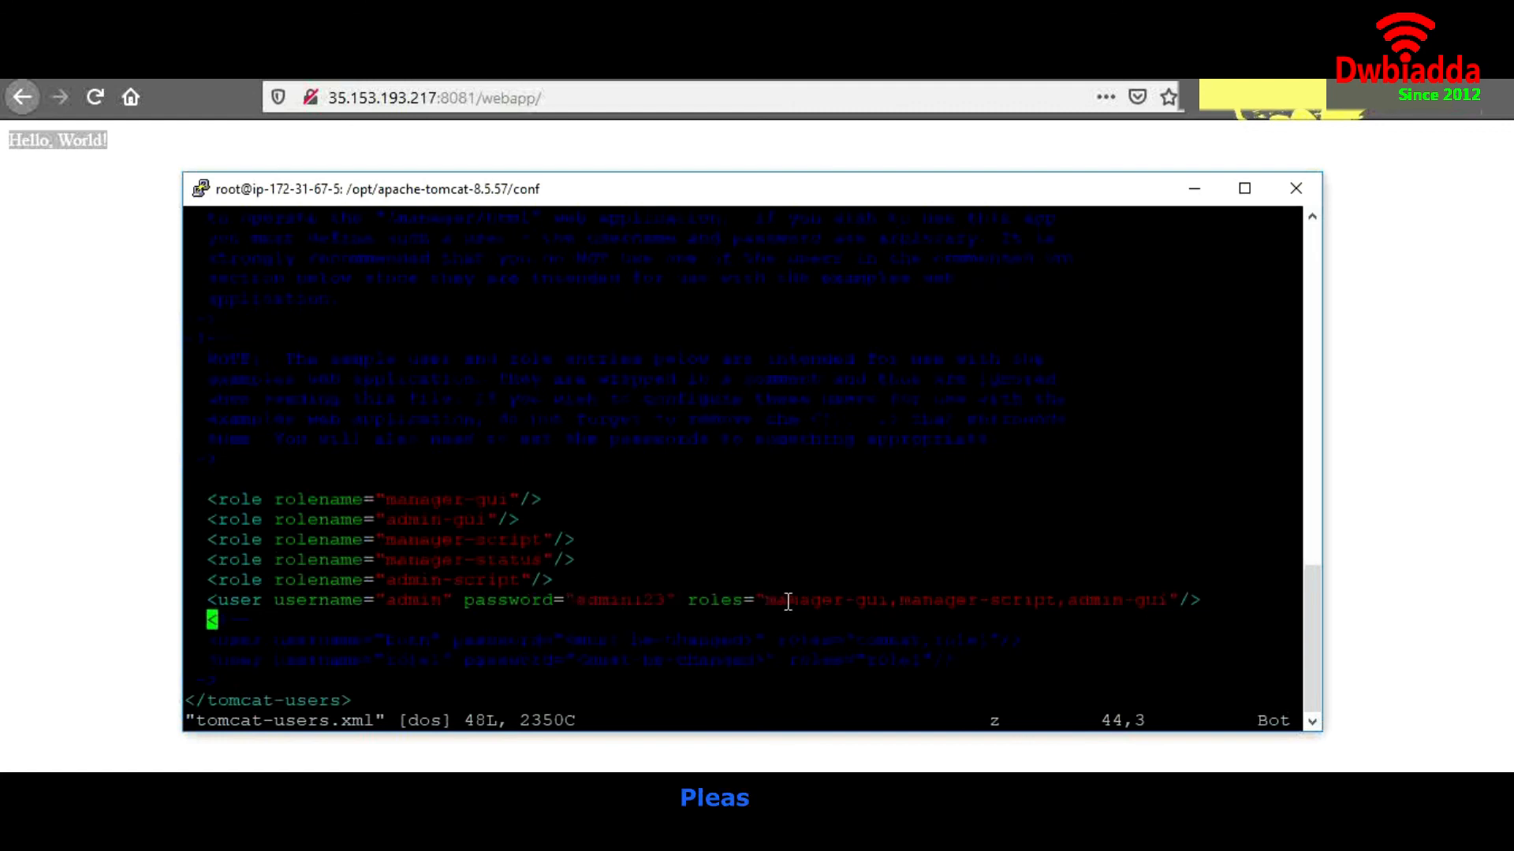
pyautogui.moveTo(773, 602); pyautogui.dragTo(1170, 593)
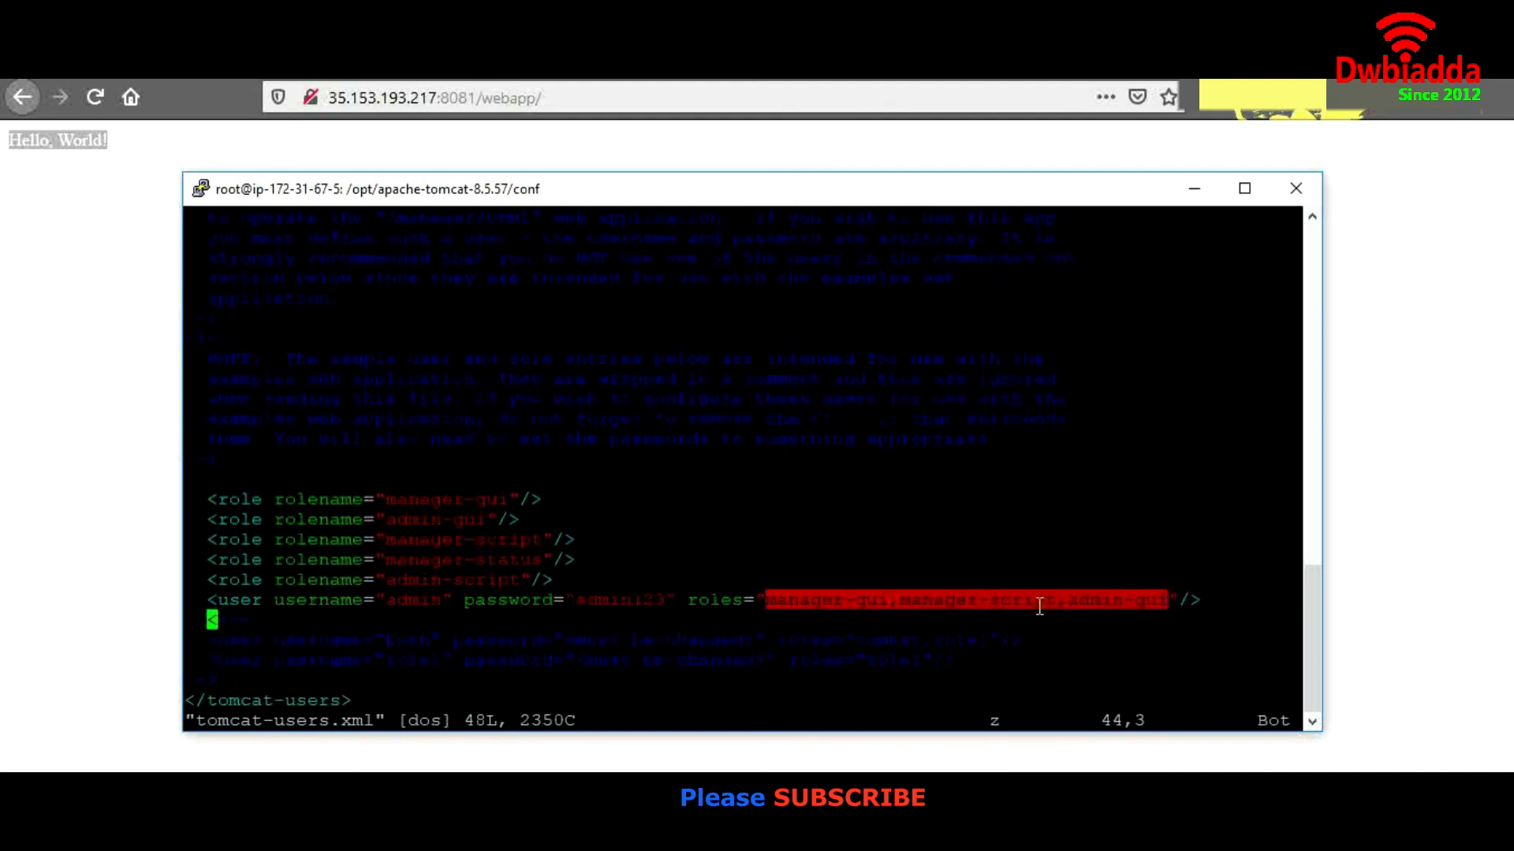